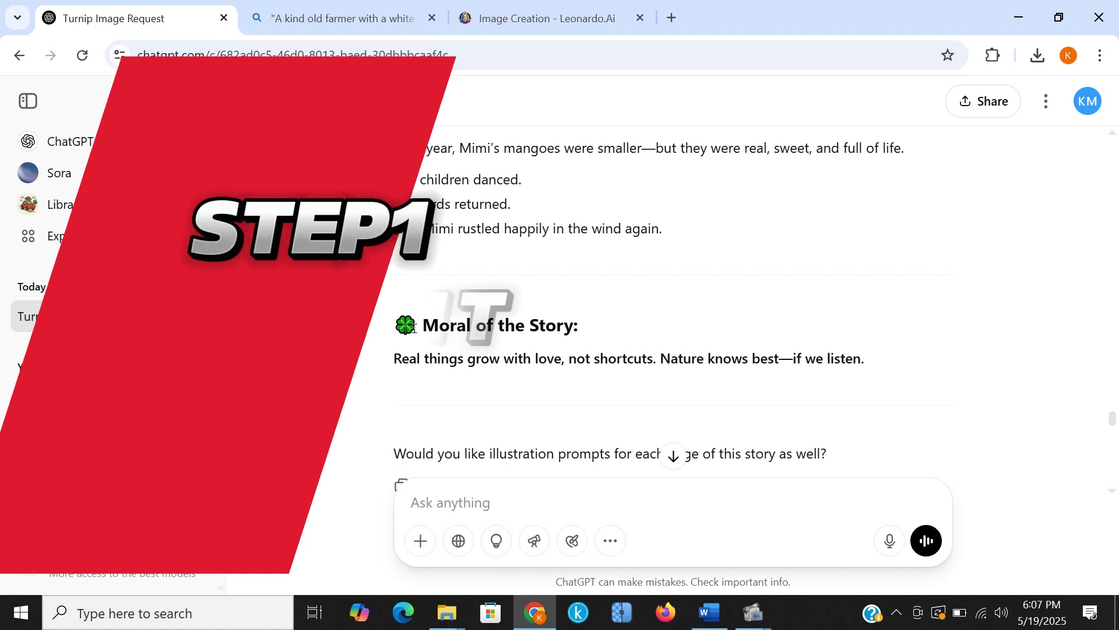
{"action": "left_click_drag", "start_coordinate": [418, 325], "coordinate": [577, 328]}
{"action": "left_click_drag", "start_coordinate": [439, 358], "coordinate": [694, 355]}
{"action": "left_click", "coordinate": [693, 344]}
{"action": "scroll", "coordinate": [609, 203], "scroll_direction": "up", "scroll_amount": 6}
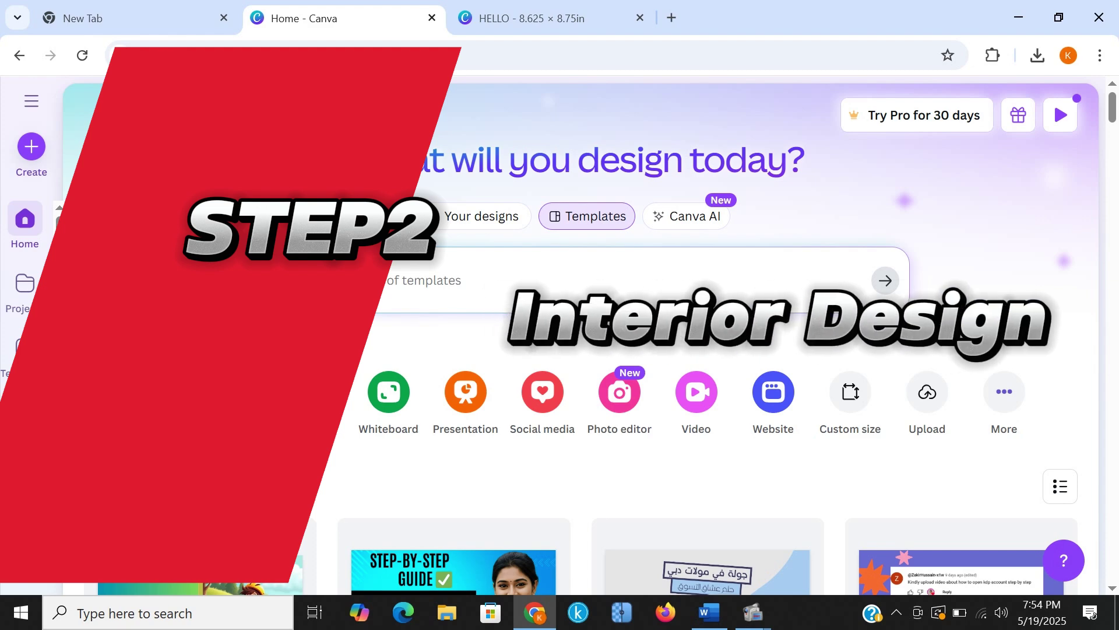
Create a new custom-size design in Canva, 8.625 in wide and 8.75 in high
{"action": "left_click", "coordinate": [35, 157]}
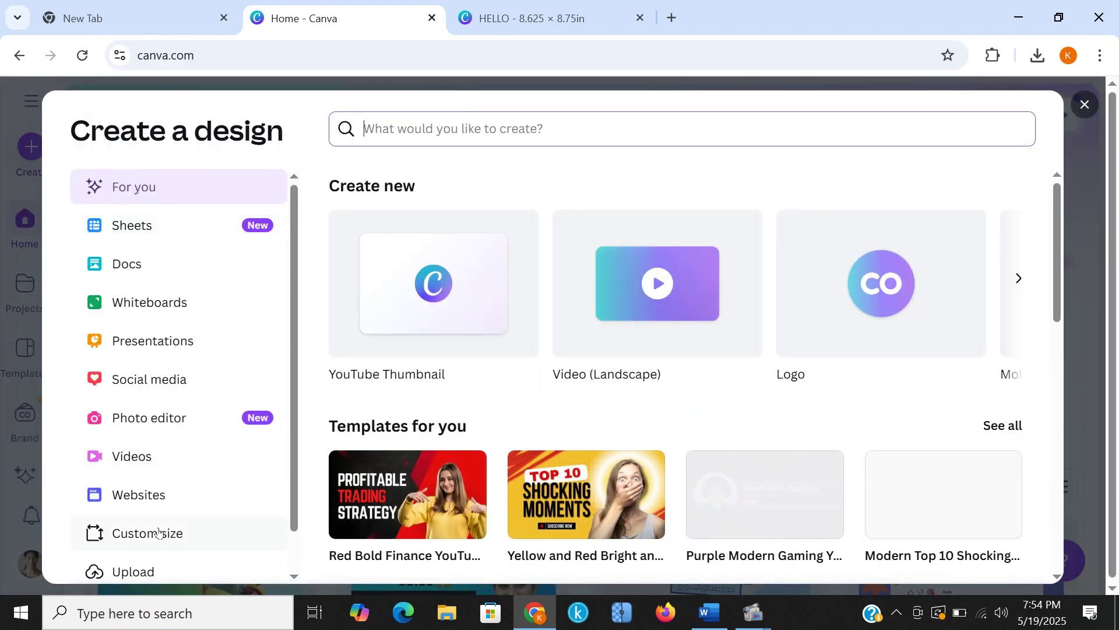
{"action": "left_click", "coordinate": [1085, 105]}
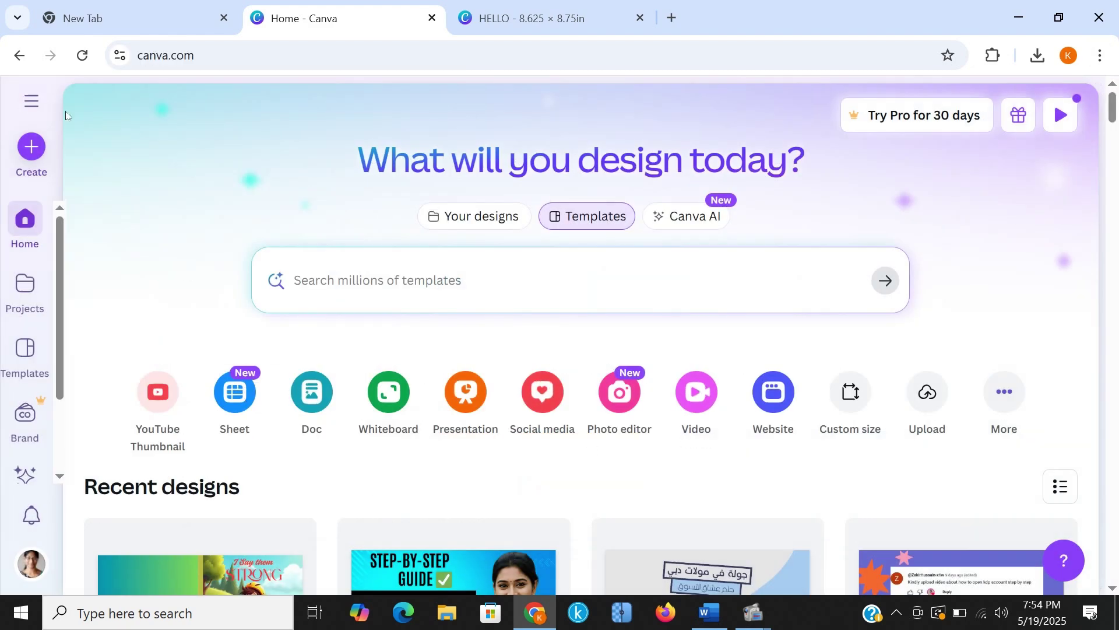
{"action": "left_click", "coordinate": [28, 152]}
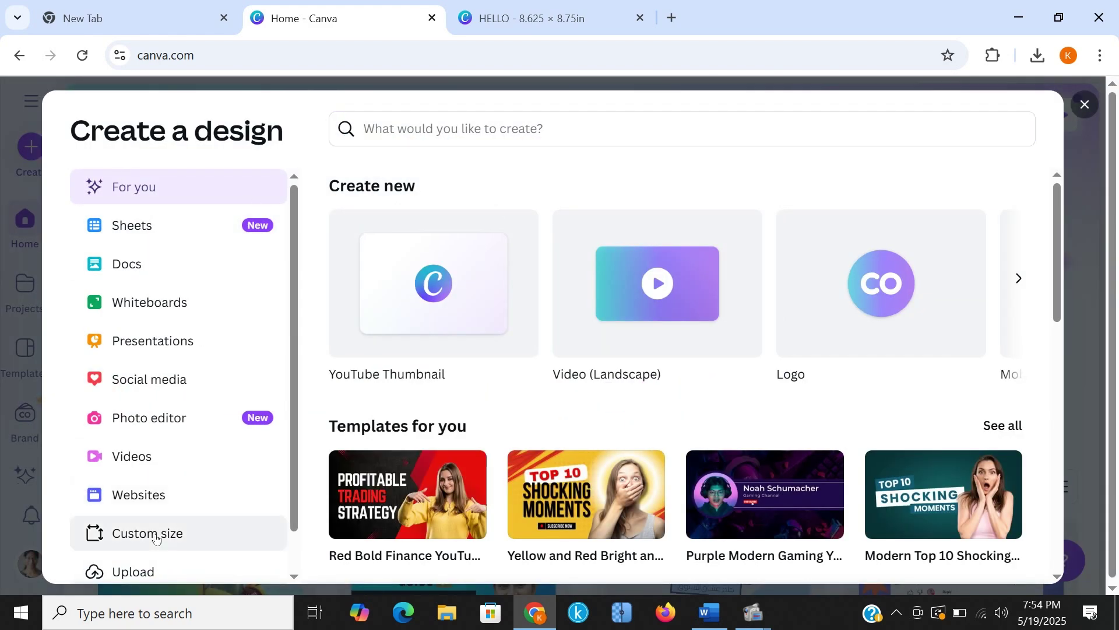
{"action": "left_click", "coordinate": [155, 534]}
{"action": "left_click", "coordinate": [589, 210]}
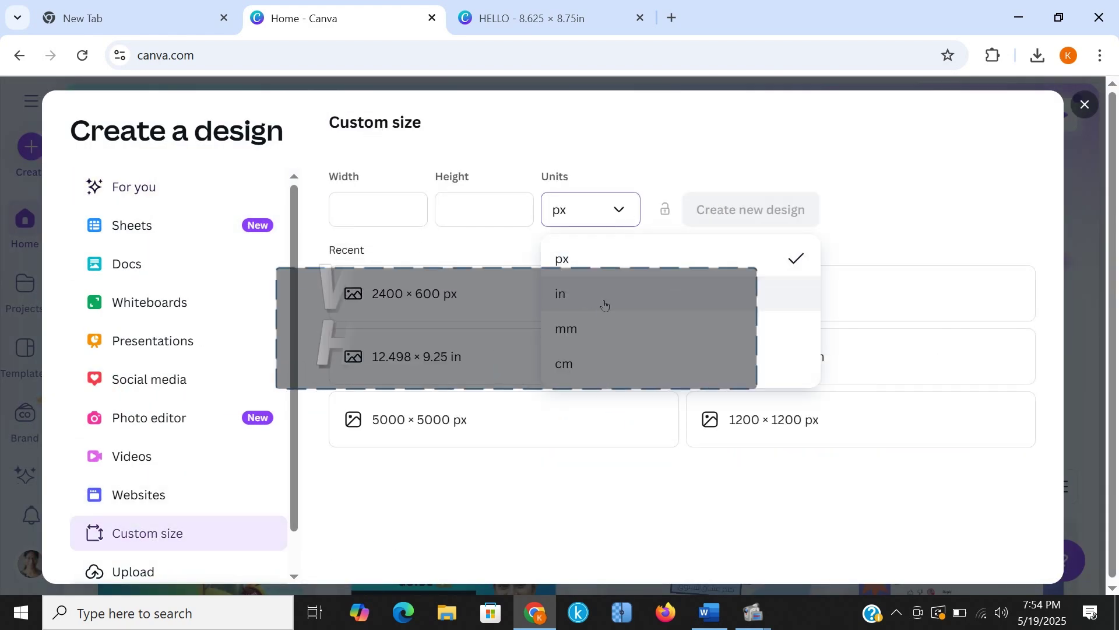
{"action": "left_click", "coordinate": [583, 293]}
{"action": "left_click", "coordinate": [376, 203]}
{"action": "type", "text": "8."}
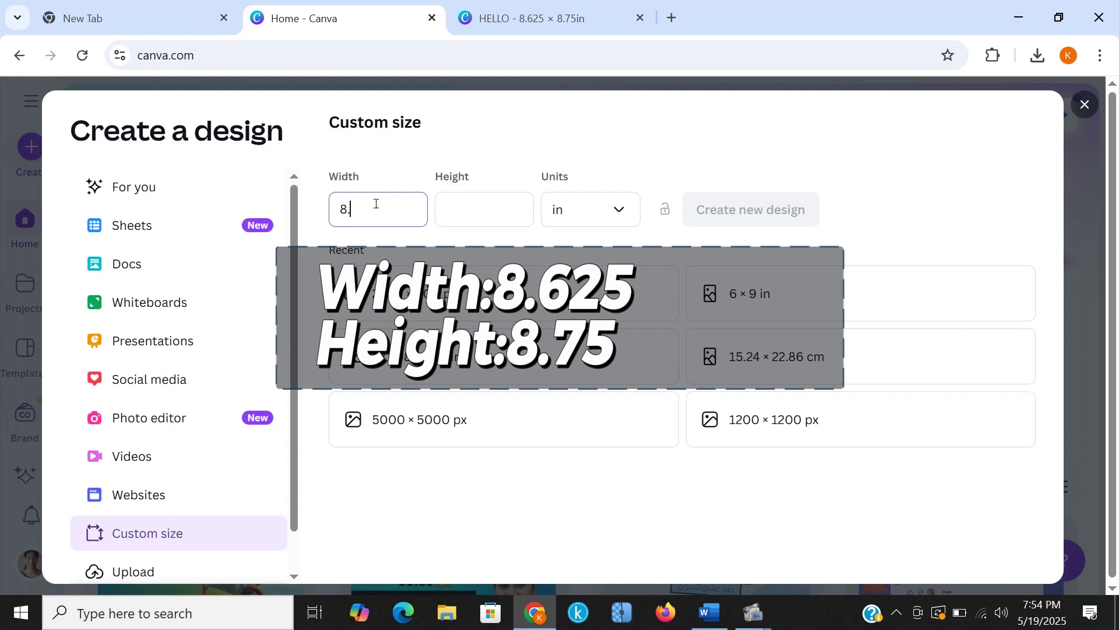
{"action": "type", "text": "625"}
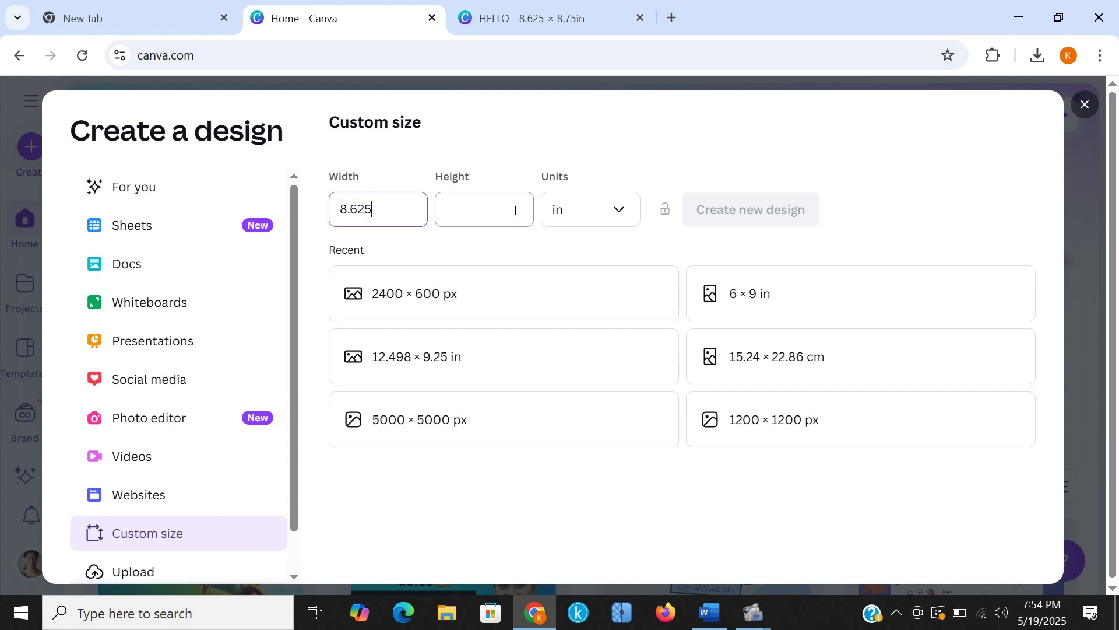
{"action": "left_click", "coordinate": [515, 211]}
{"action": "type", "text": "8.75"}
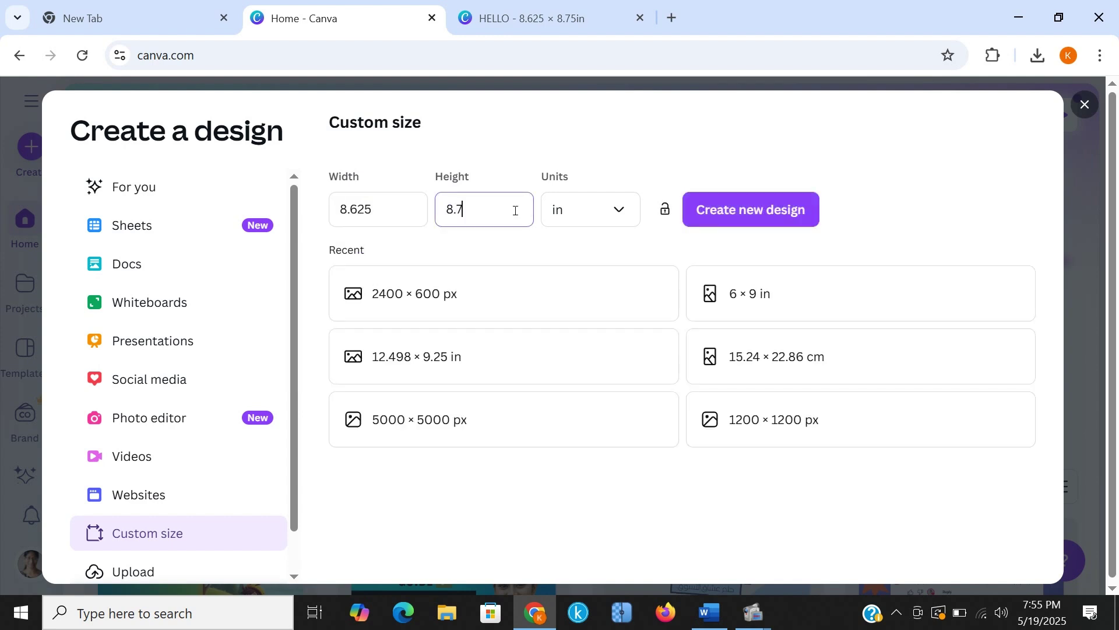
{"action": "key", "text": "Return"}
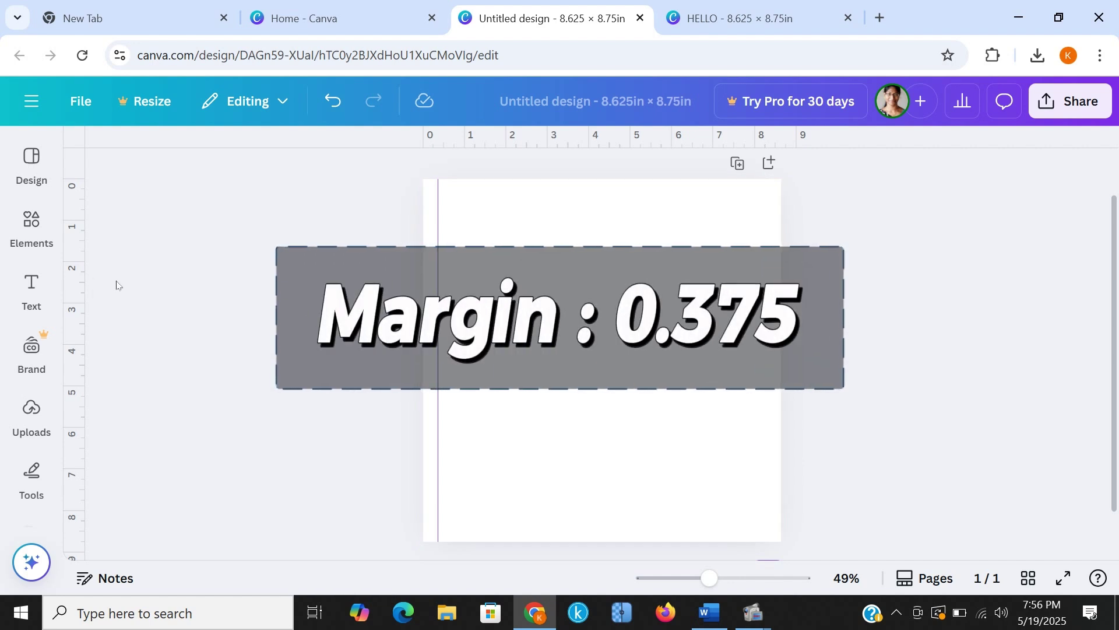
Add a square shape, shrink it and move it to the page's left edge over the vertical margin guide
{"action": "left_click", "coordinate": [22, 244]}
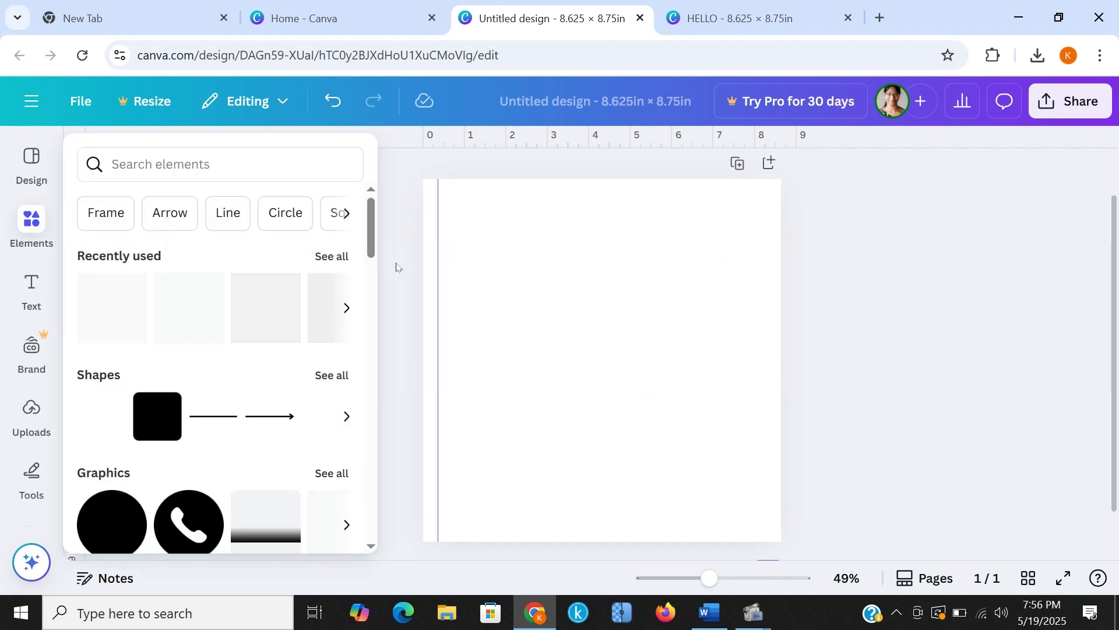
{"action": "left_click", "coordinate": [107, 427]}
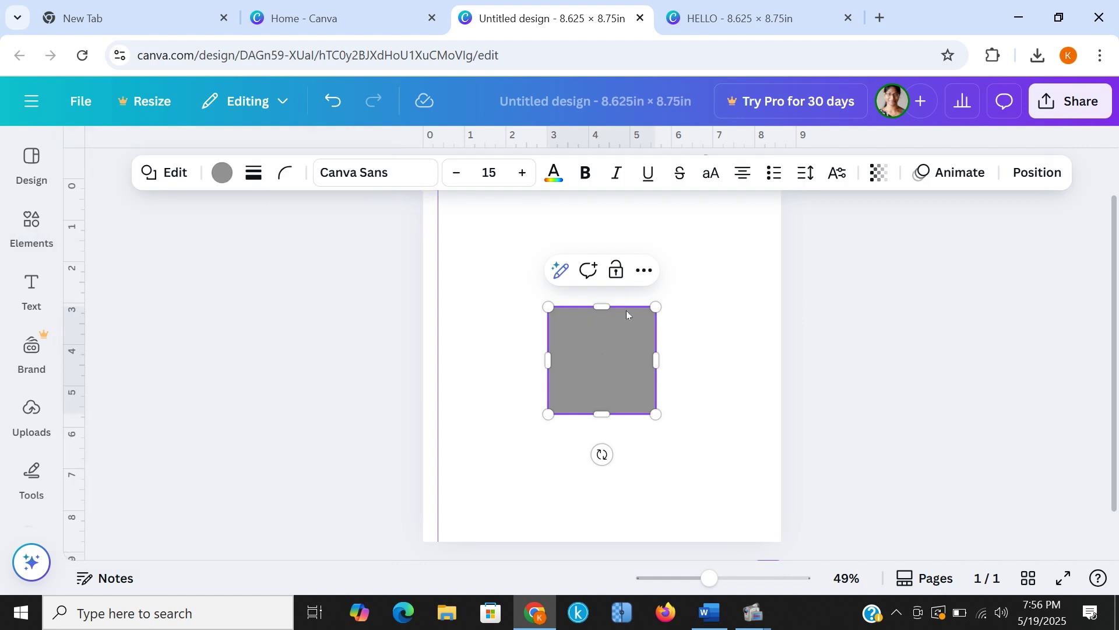
{"action": "left_click_drag", "start_coordinate": [656, 307], "coordinate": [575, 384]}
{"action": "left_click_drag", "start_coordinate": [577, 455], "coordinate": [460, 435]}
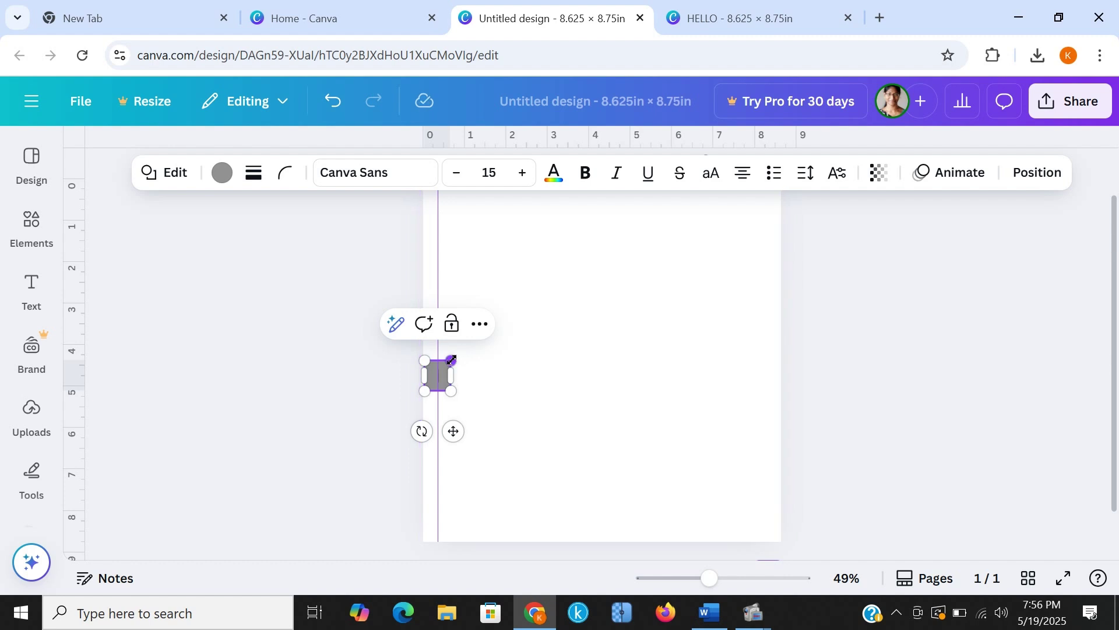
Resize the grey block so it spans exactly from the page's left edge to the vertical margin guide
{"action": "left_click_drag", "start_coordinate": [451, 363], "coordinate": [438, 363]}
{"action": "left_click", "coordinate": [460, 392]}
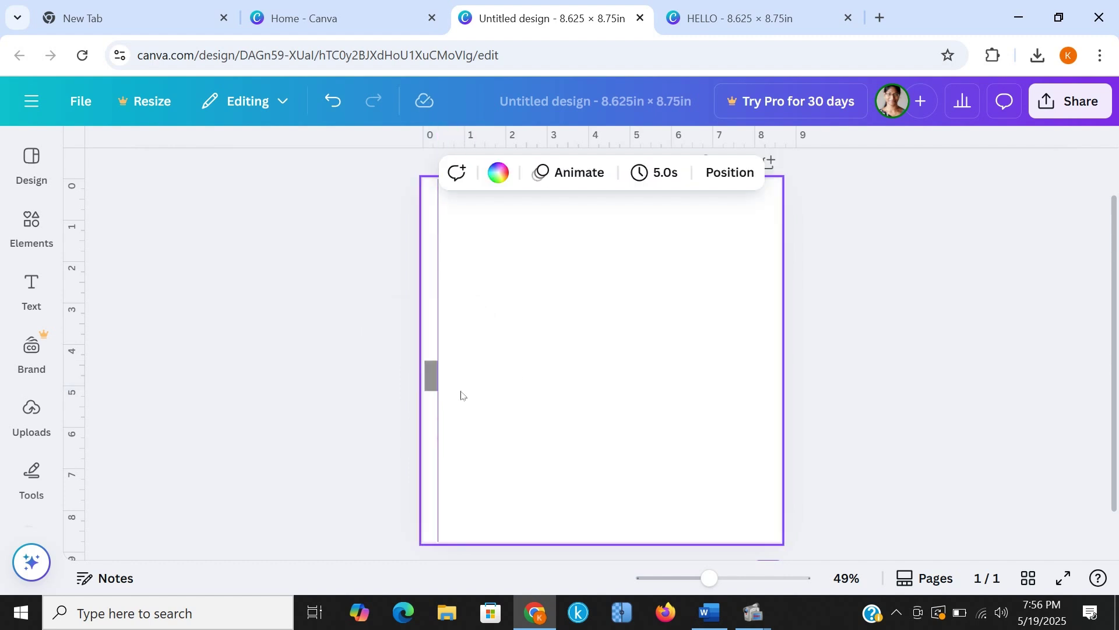
{"action": "left_click", "coordinate": [977, 333]}
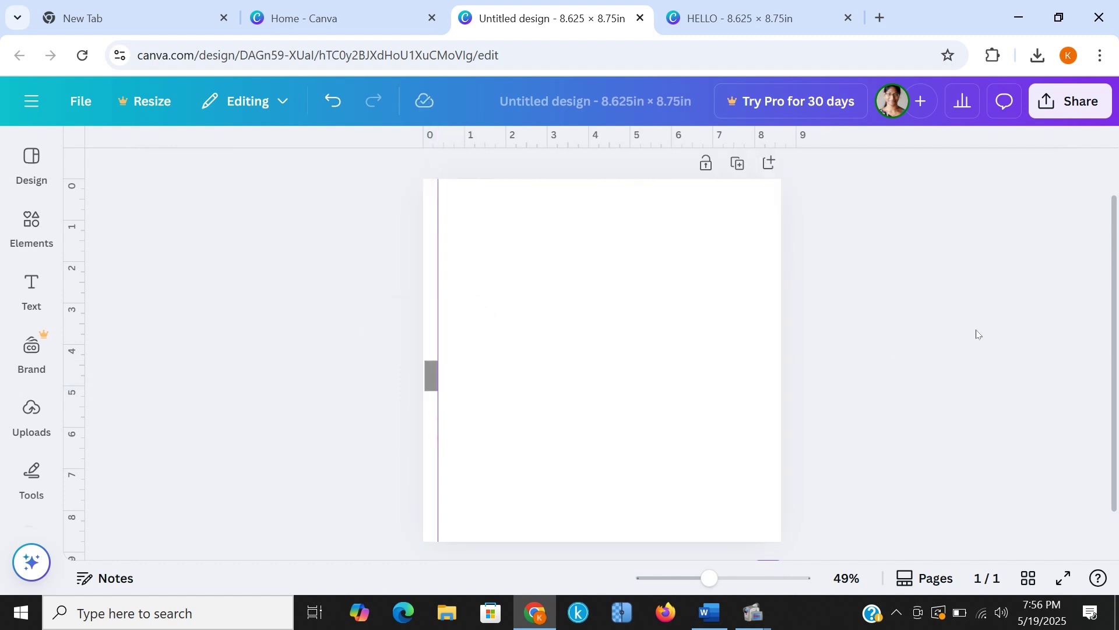
{"action": "left_click", "coordinate": [430, 378]}
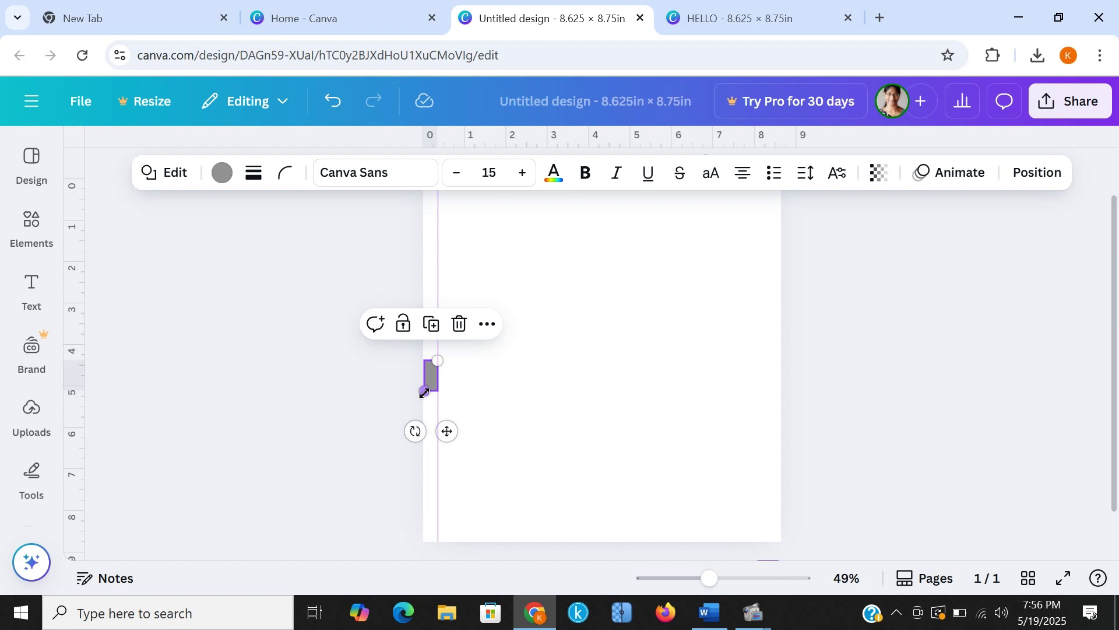
{"action": "left_click_drag", "start_coordinate": [425, 386], "coordinate": [420, 395]}
{"action": "left_click", "coordinate": [490, 381]}
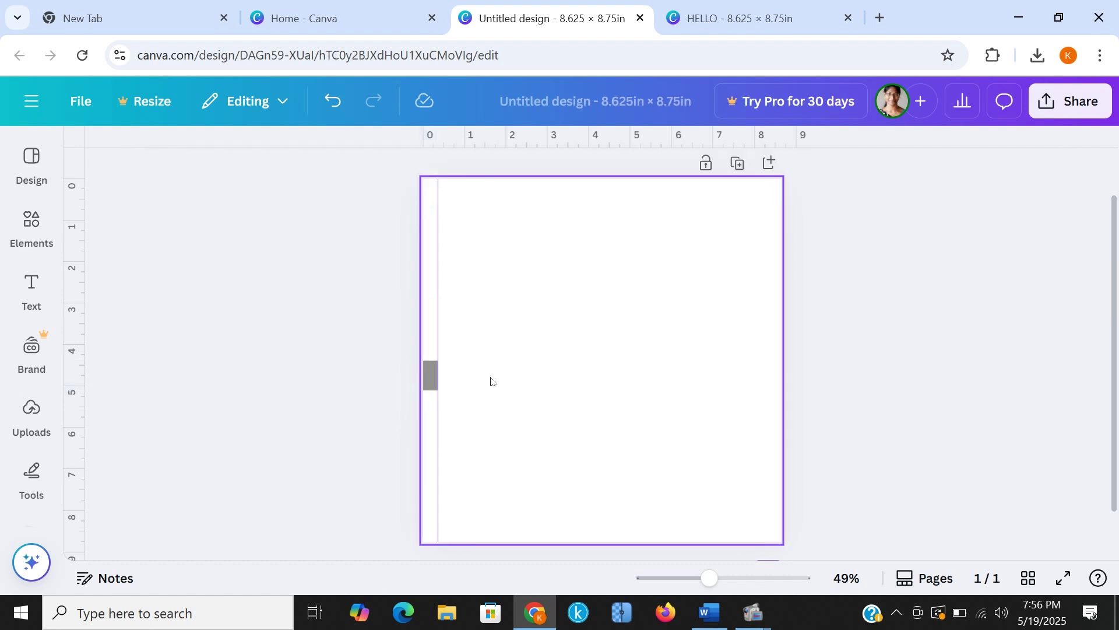
Move the grey block horizontally to the page's right edge to mark the margin width there
{"action": "left_click", "coordinate": [430, 378]}
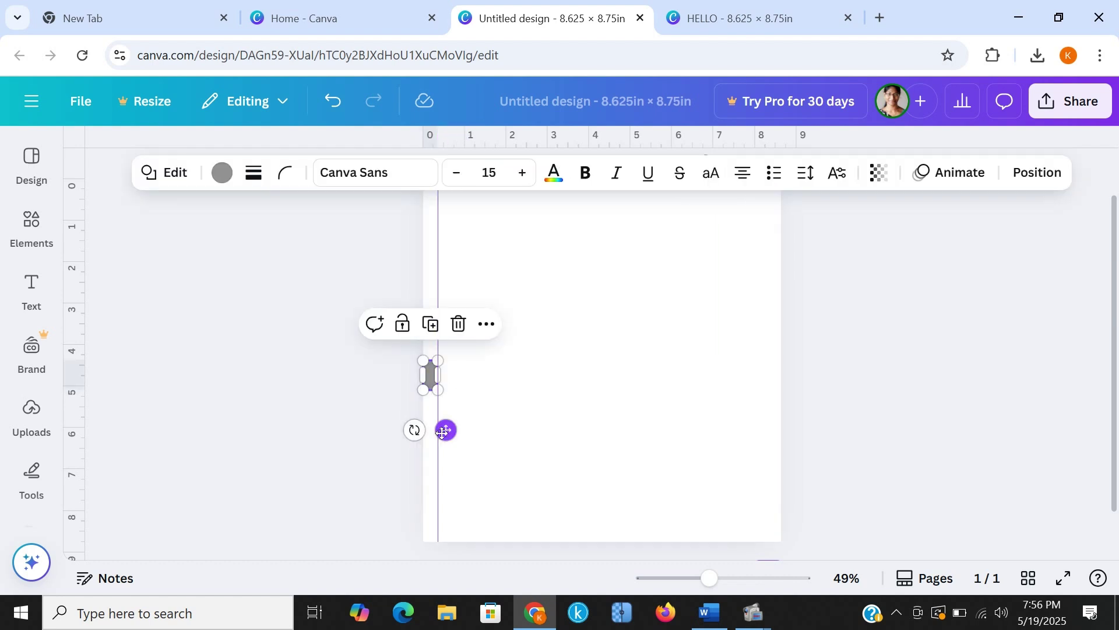
{"action": "left_click_drag", "start_coordinate": [443, 432], "coordinate": [780, 430]}
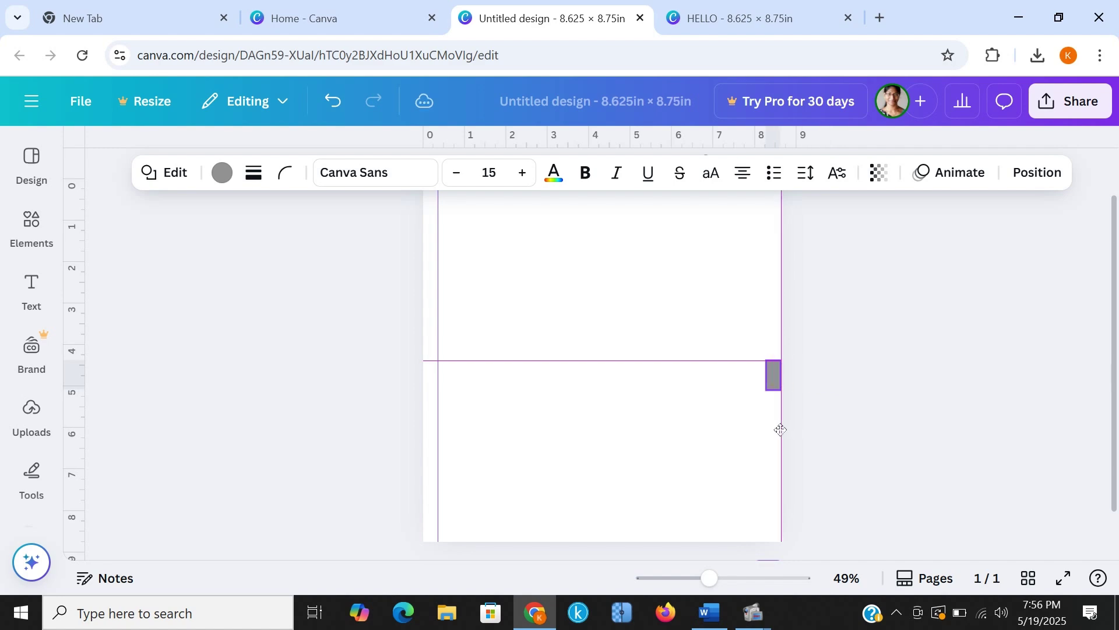
{"action": "left_click", "coordinate": [797, 401]}
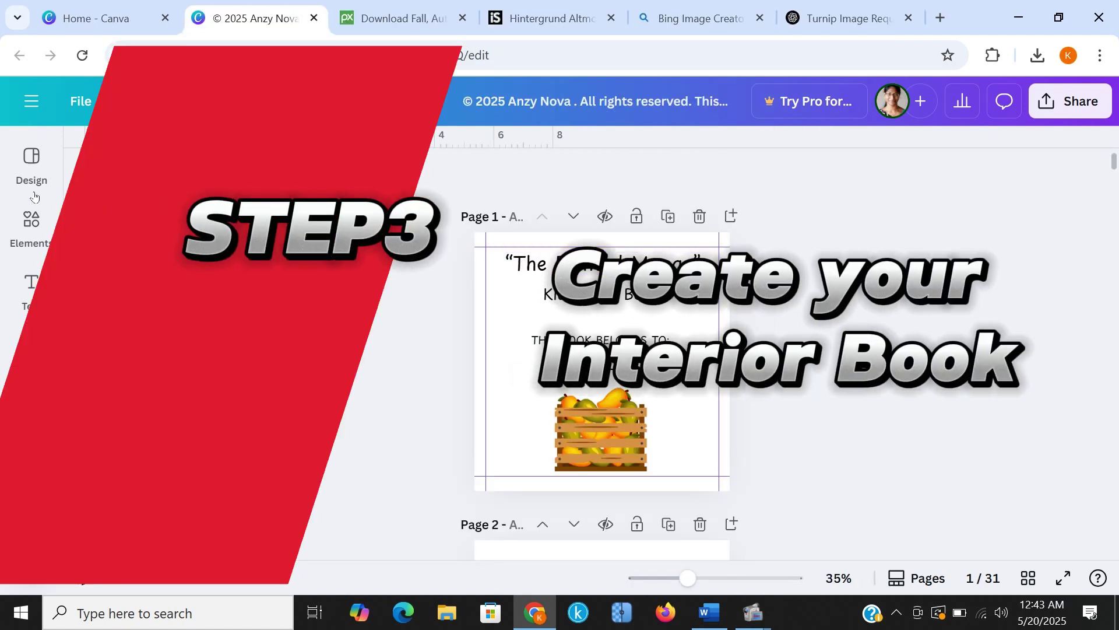
Look through the pages of "The Painted Mango" story book design, including the overview of all page thumbnails
{"action": "scroll", "coordinate": [809, 359], "scroll_direction": "down", "scroll_amount": 15}
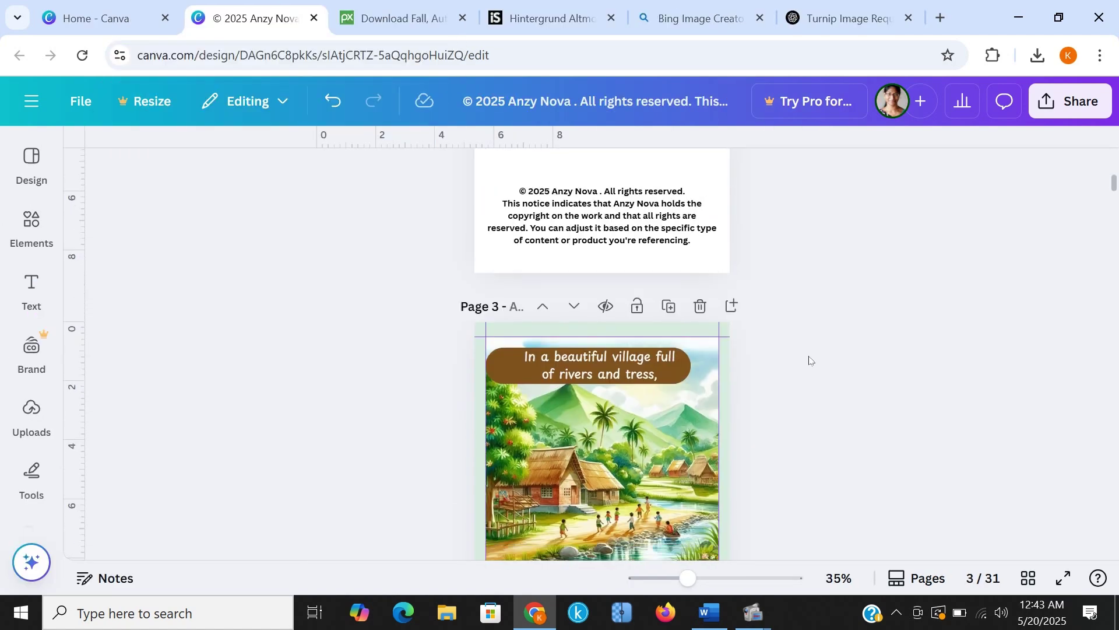
{"action": "scroll", "coordinate": [809, 359], "scroll_direction": "down", "scroll_amount": 10}
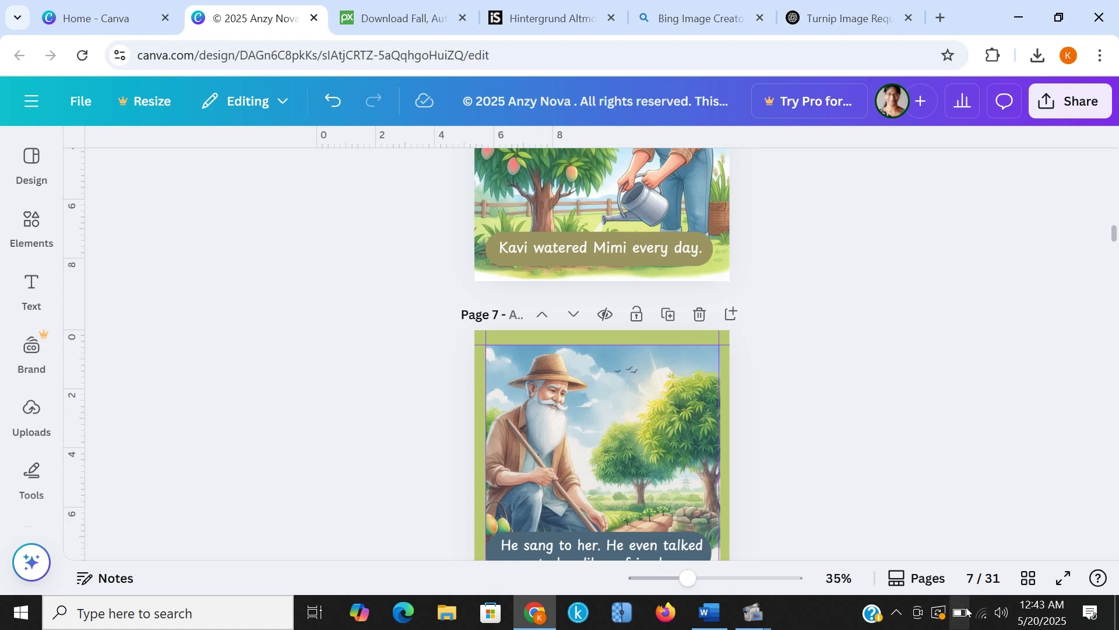
{"action": "left_click", "coordinate": [1019, 583]}
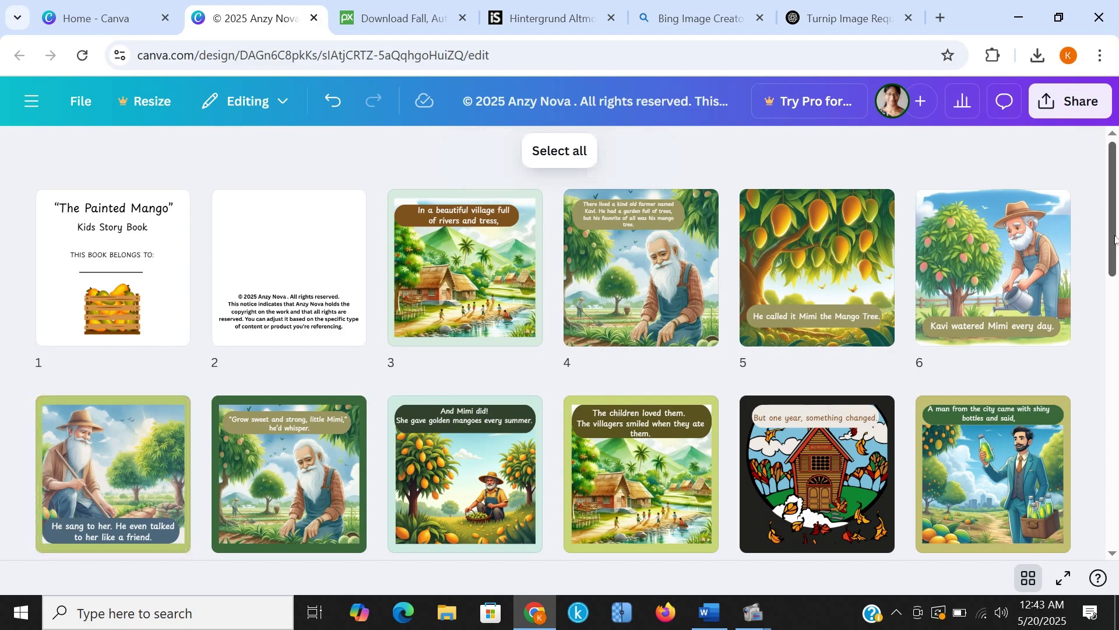
{"action": "mouse_move", "coordinate": [1115, 238]}
{"action": "left_mouse_down"}
{"action": "mouse_move", "coordinate": [1117, 493]}
{"action": "mouse_move", "coordinate": [1116, 246]}
{"action": "left_mouse_up"}
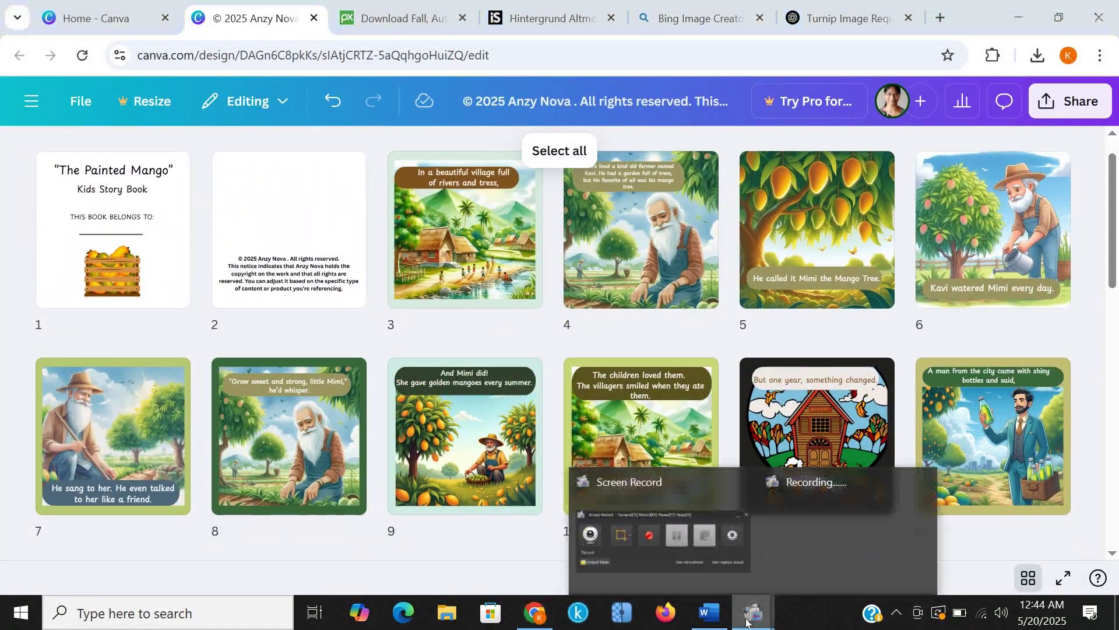
{"action": "scroll", "coordinate": [618, 357], "scroll_direction": "up", "scroll_amount": 1}
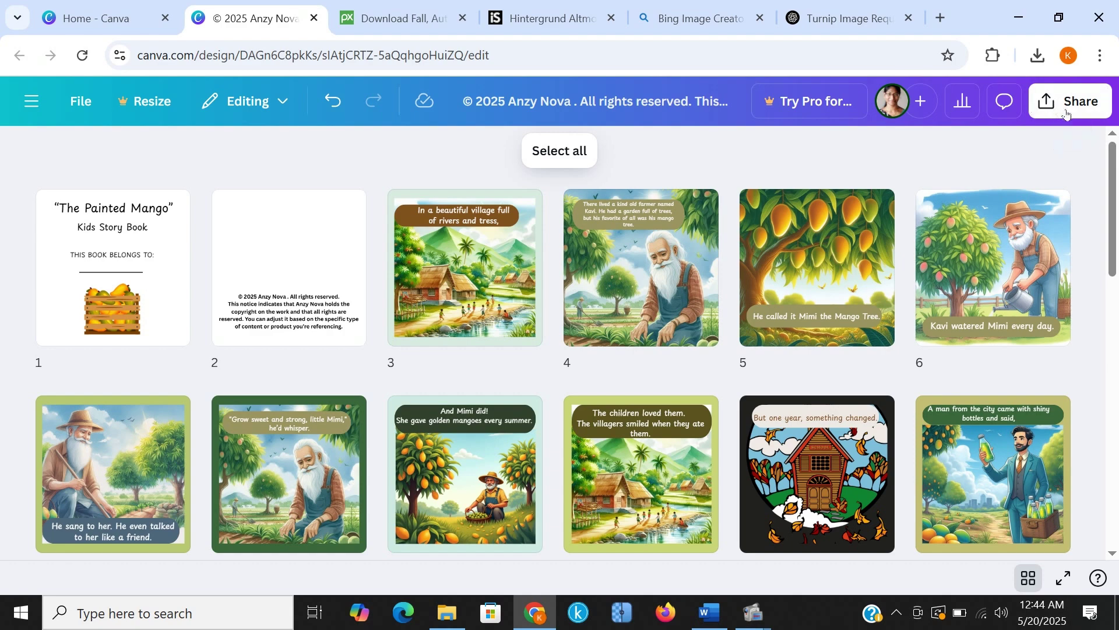
Download pages 1–31 of the story book as a flattened PDF Print file
{"action": "left_click", "coordinate": [1064, 115]}
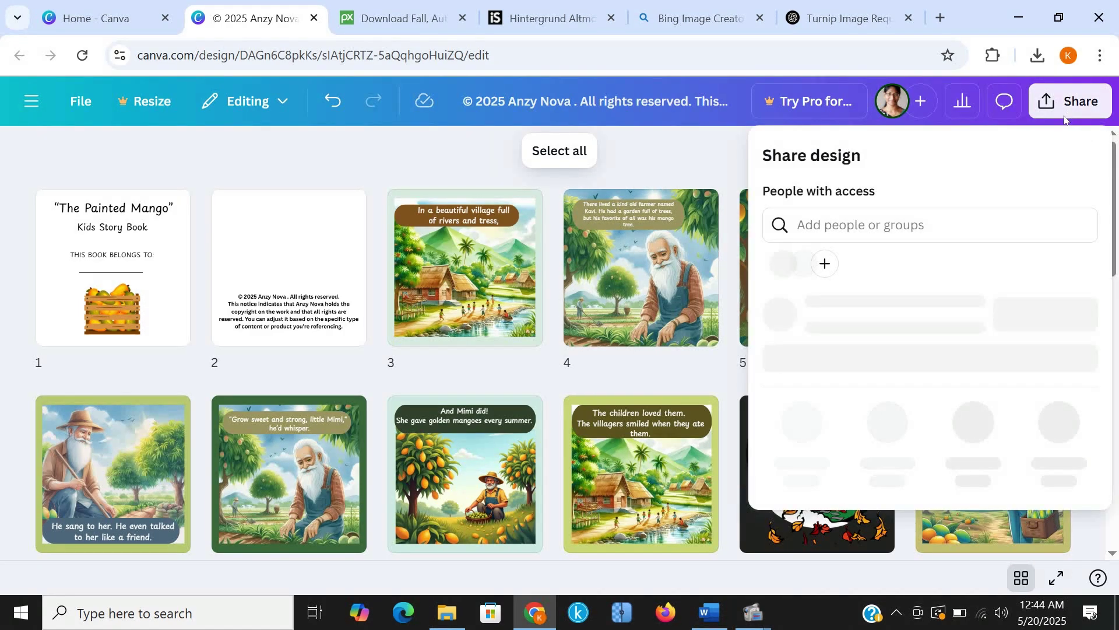
{"action": "left_click", "coordinate": [803, 460]}
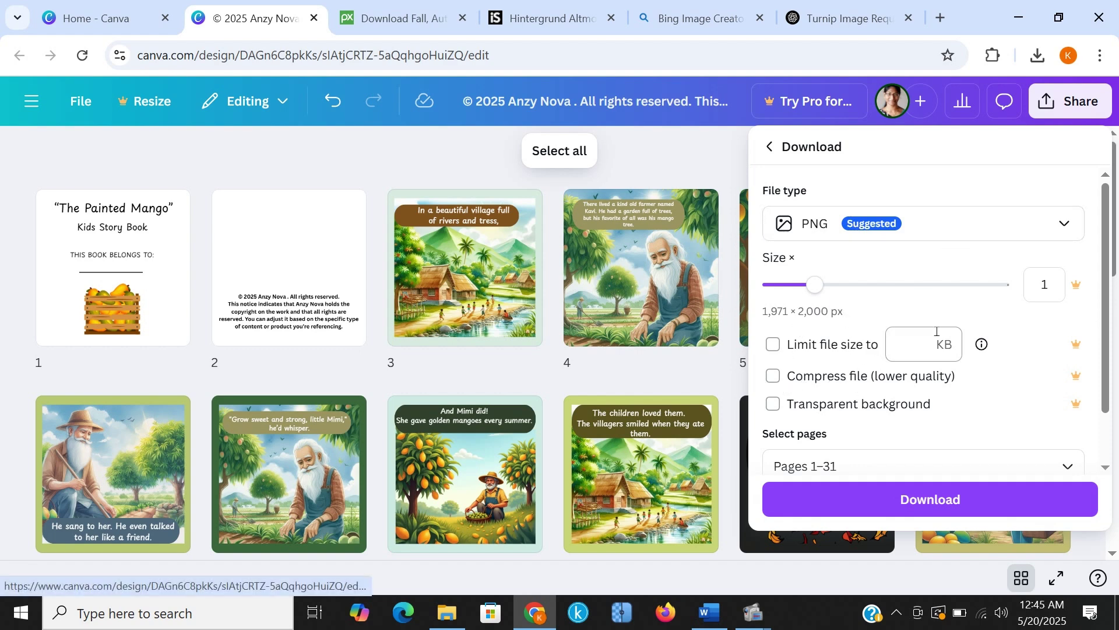
{"action": "left_click", "coordinate": [968, 228]}
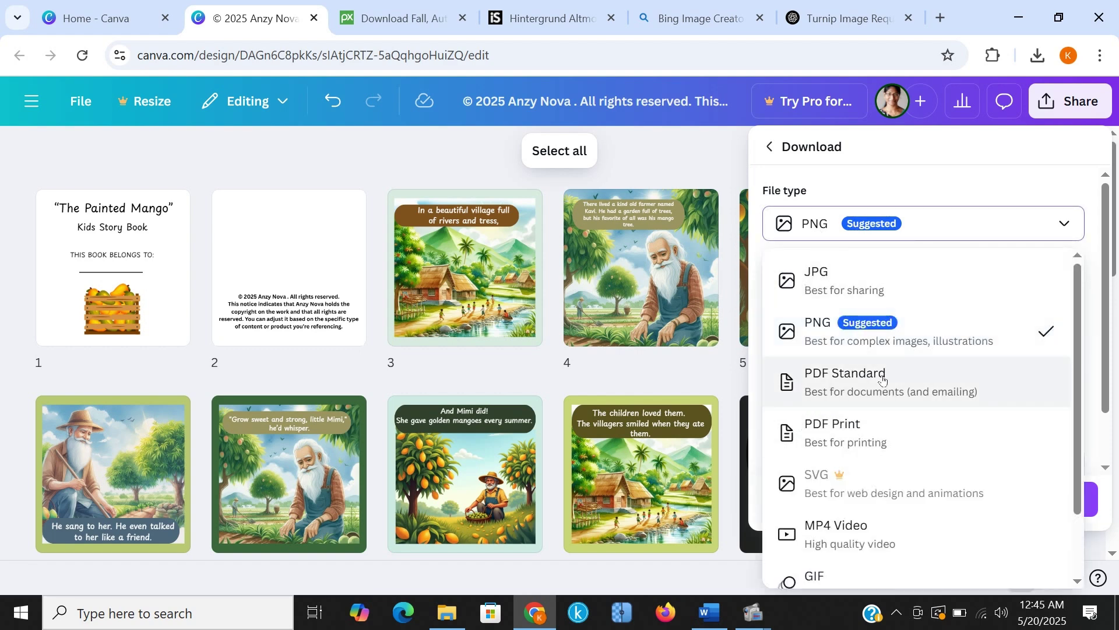
{"action": "left_click", "coordinate": [875, 431]}
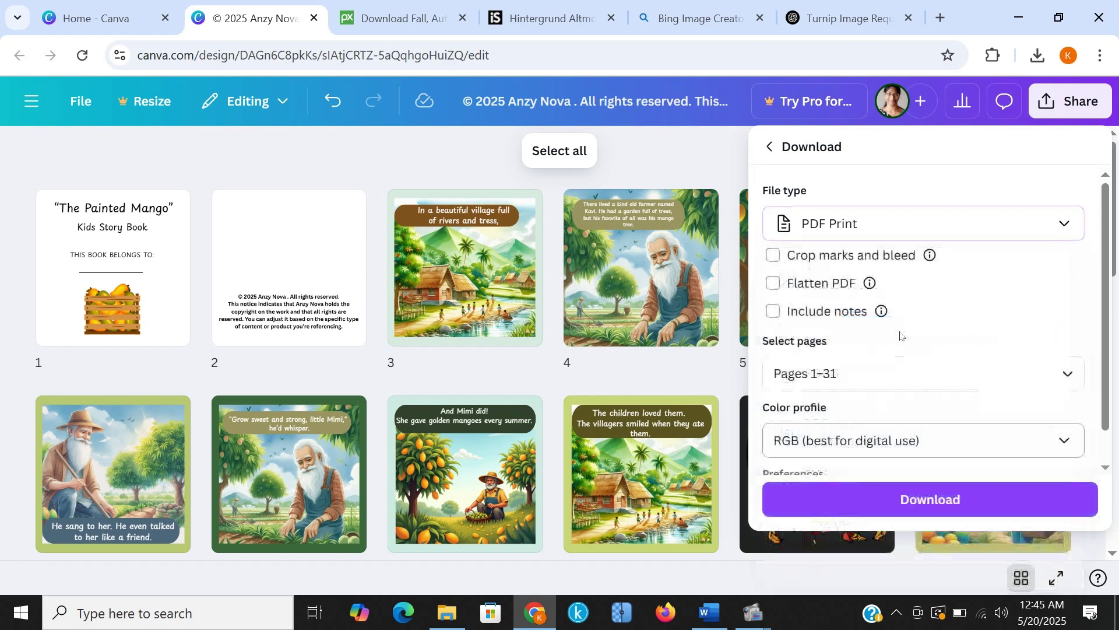
{"action": "left_click", "coordinate": [799, 291]}
{"action": "left_click", "coordinate": [886, 506]}
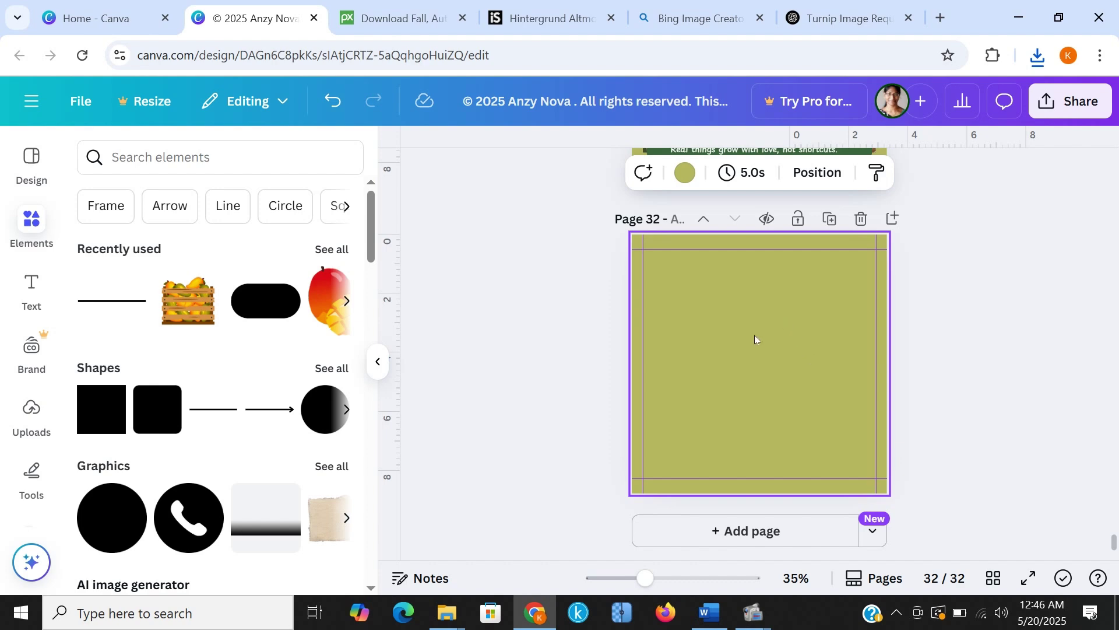
Upload the mango picture _787ab20e-a474-409e-a614-db5a1c8840b1 from the Desktop ebook folder to the design's uploads
{"action": "left_click", "coordinate": [32, 411]}
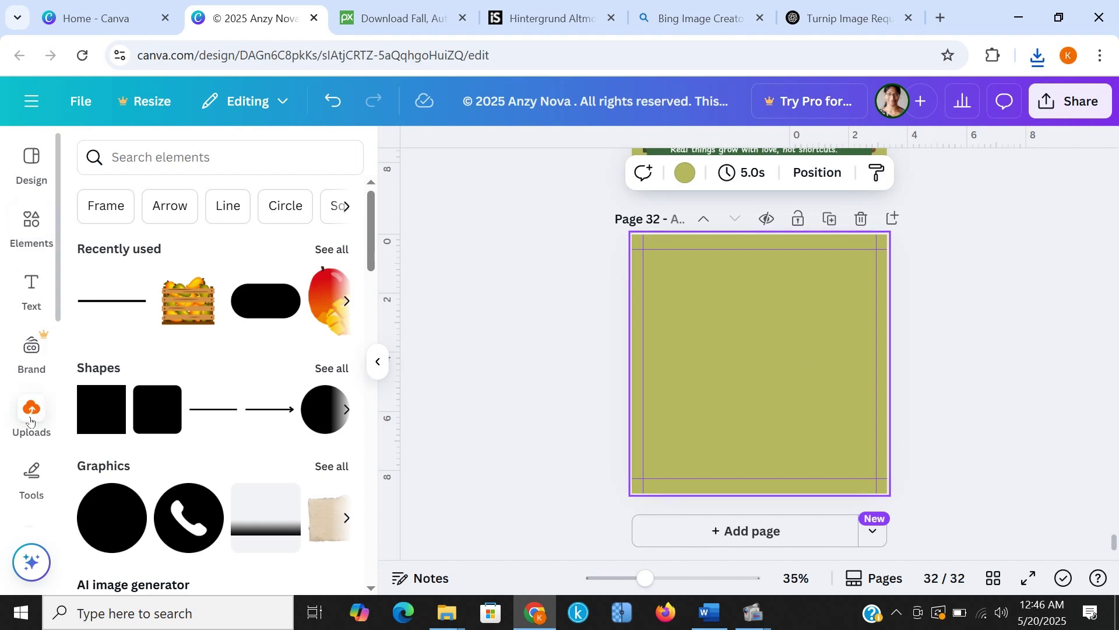
{"action": "left_click", "coordinate": [201, 200]}
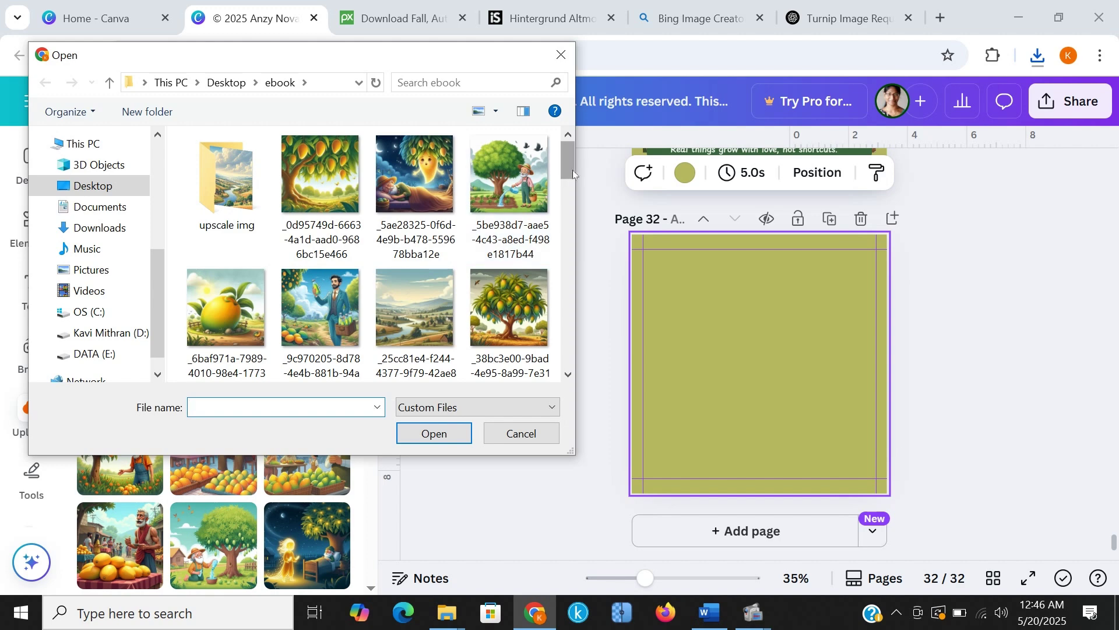
{"action": "left_click_drag", "start_coordinate": [575, 169], "coordinate": [576, 201]}
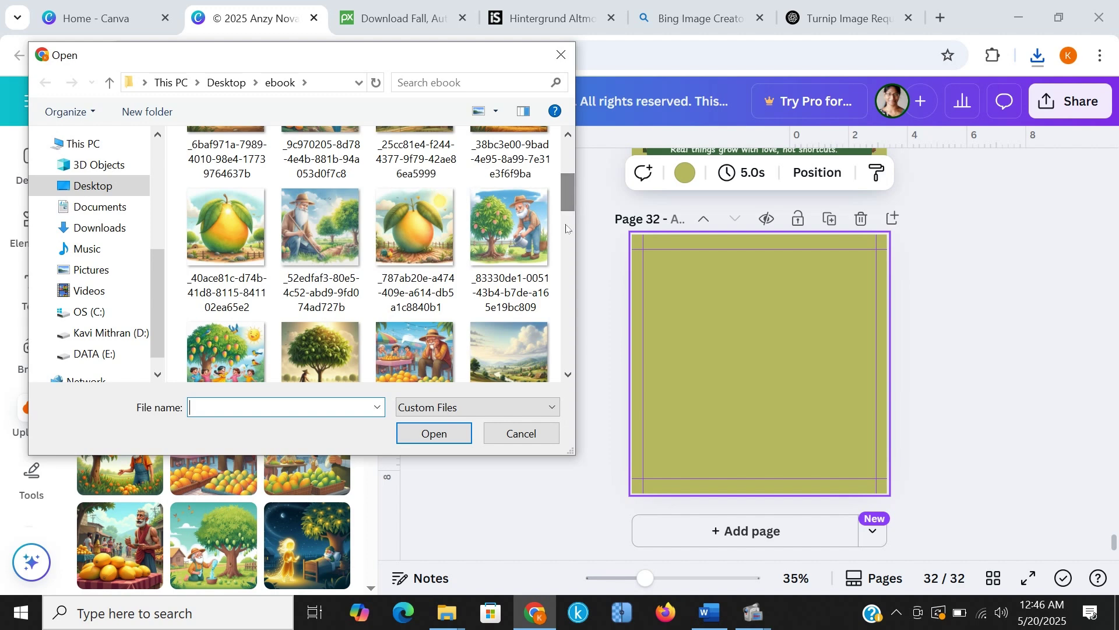
{"action": "left_click", "coordinate": [414, 239]}
{"action": "left_click", "coordinate": [439, 437]}
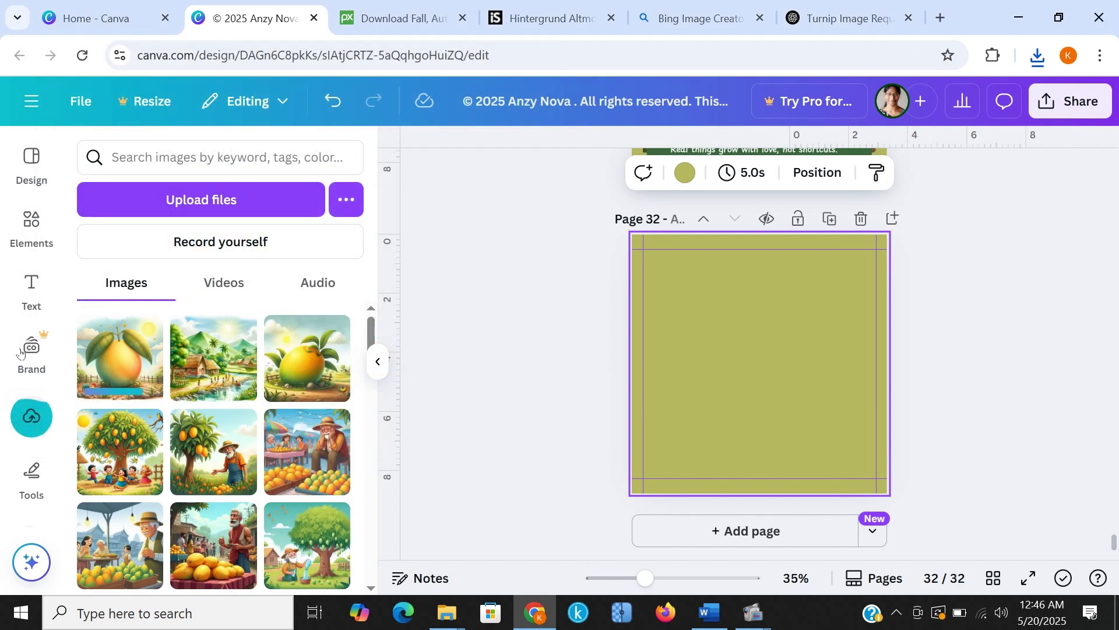
Place the uploaded mango picture on page 32 and enlarge it towards the margin guides
{"action": "left_click", "coordinate": [140, 374]}
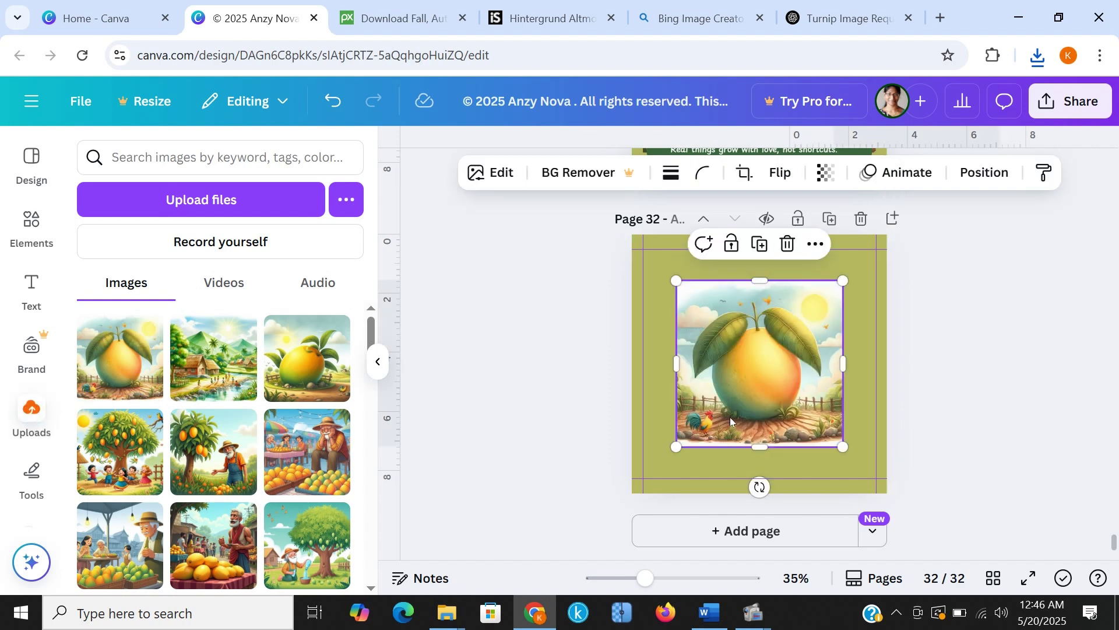
{"action": "left_click_drag", "start_coordinate": [675, 450], "coordinate": [660, 483]}
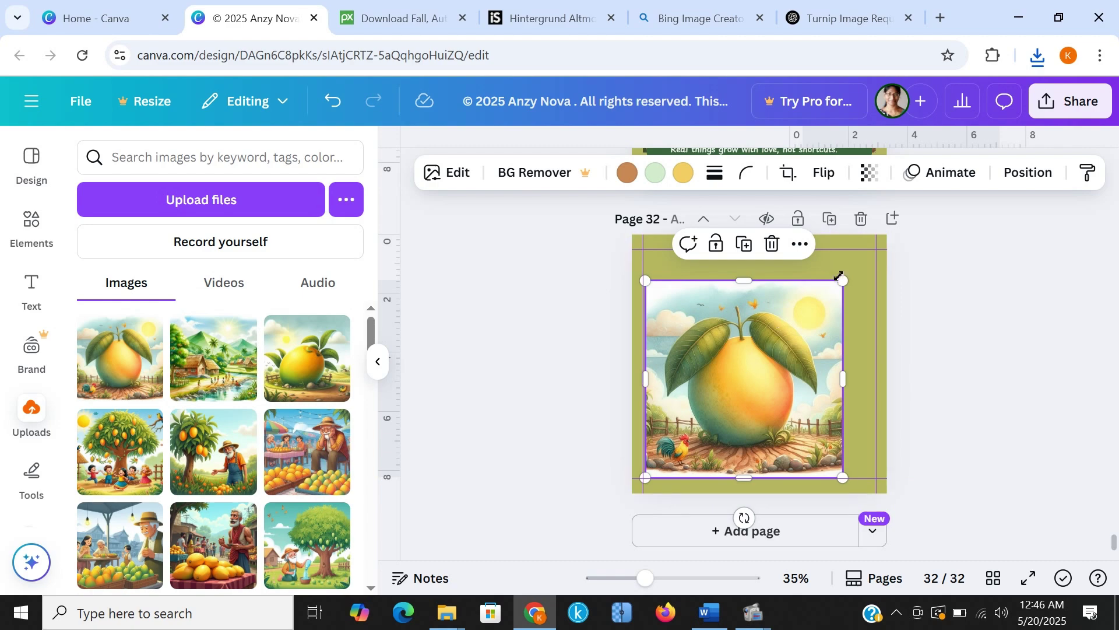
{"action": "left_click_drag", "start_coordinate": [843, 281], "coordinate": [868, 261]}
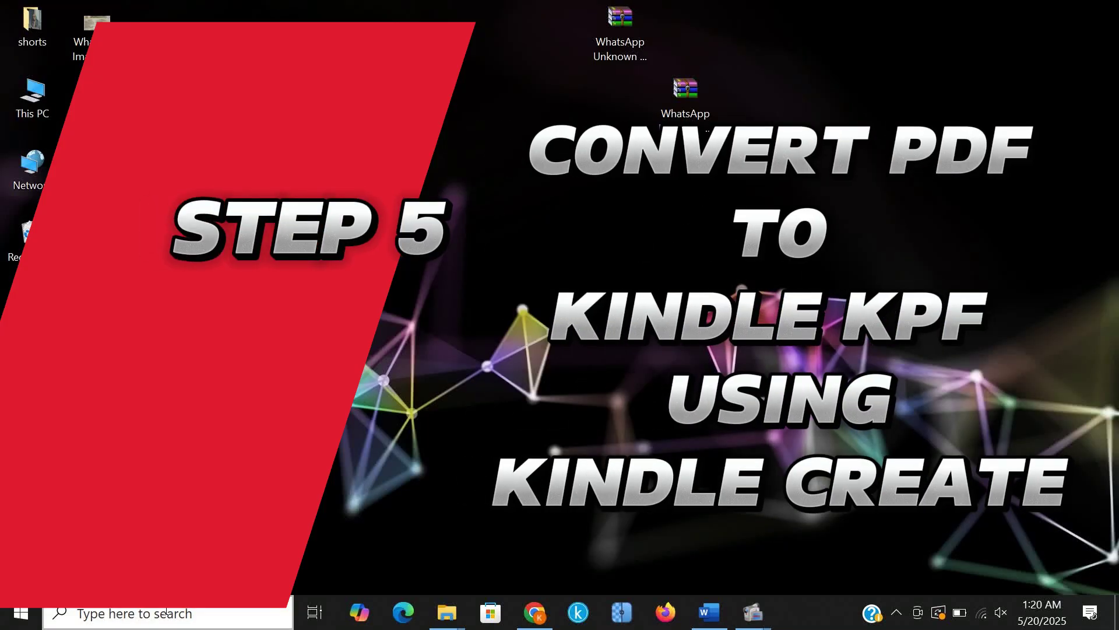
Switch to Kindle Create and start a new book project without installing the offered update
{"action": "left_click", "coordinate": [166, 613]}
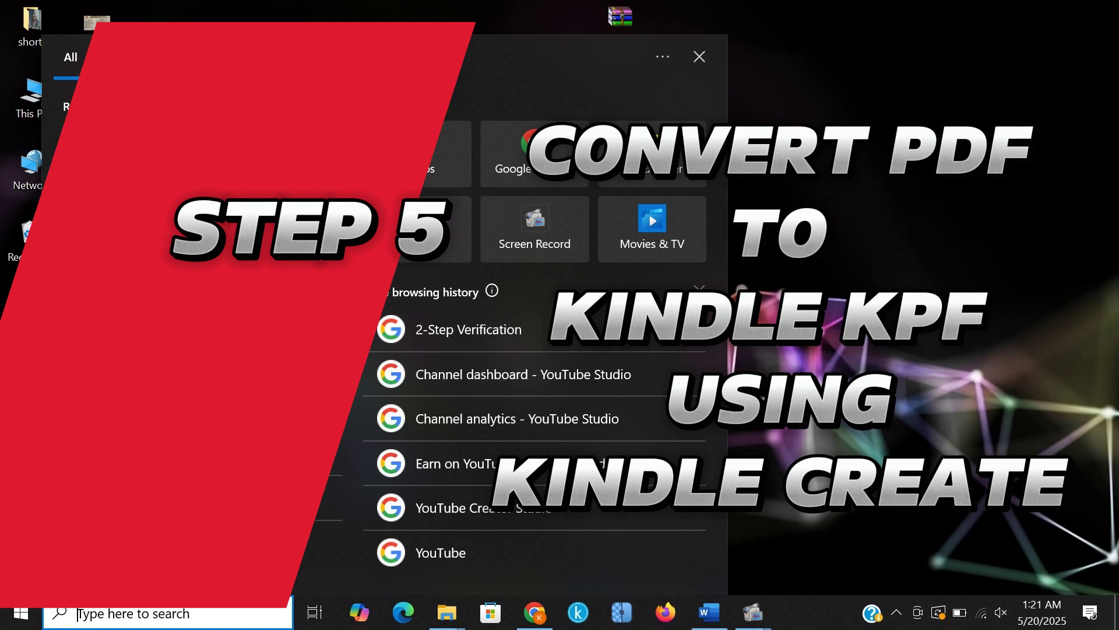
{"action": "left_click", "coordinate": [204, 377]}
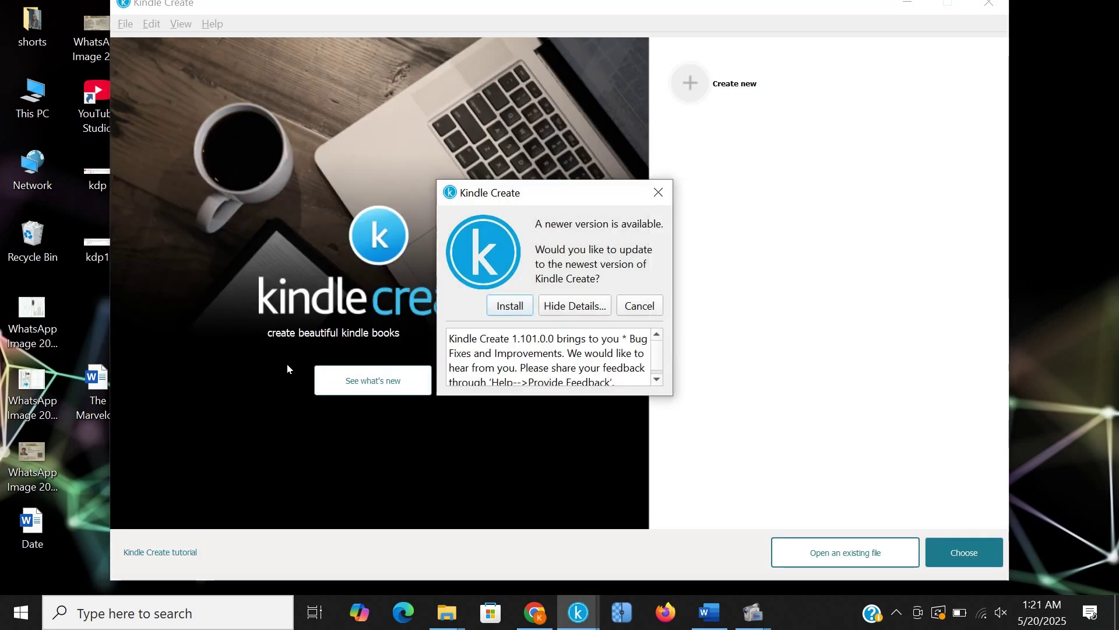
{"action": "left_click", "coordinate": [660, 199]}
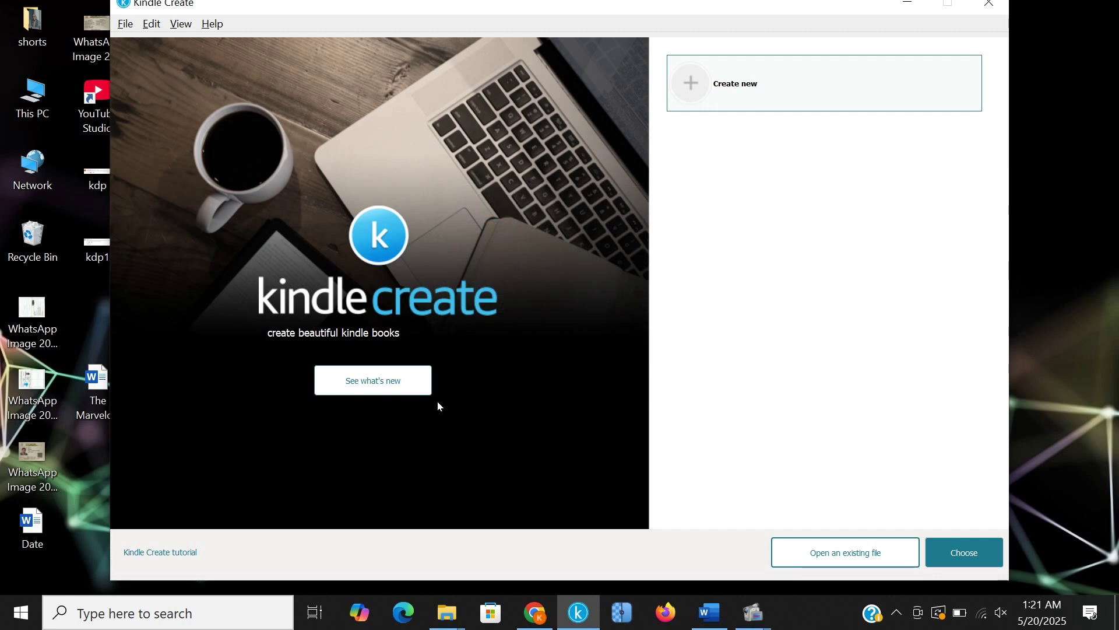
{"action": "left_click", "coordinate": [965, 553]}
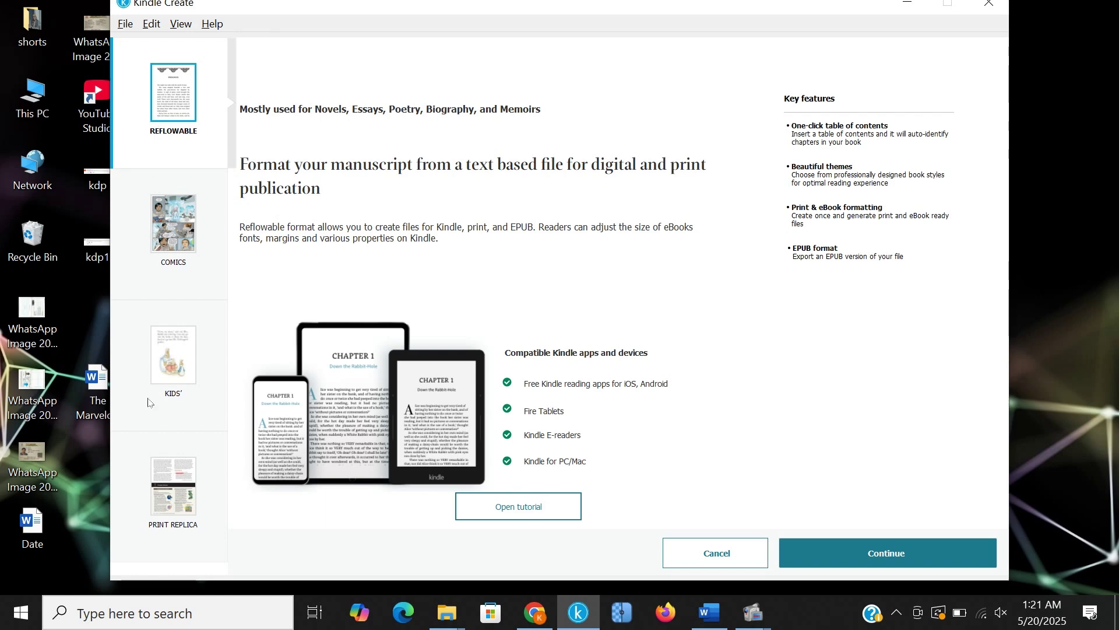
Compare the available book formats and choose Kids' for the new project
{"action": "left_click", "coordinate": [181, 229]}
{"action": "left_click", "coordinate": [184, 373]}
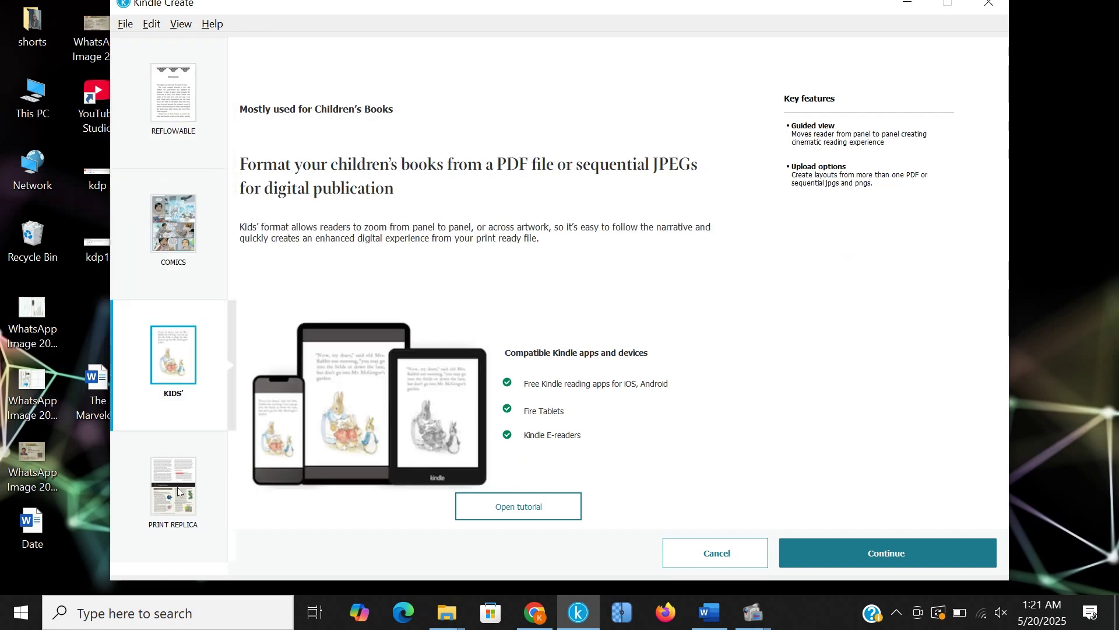
{"action": "left_click", "coordinate": [179, 489]}
{"action": "left_click", "coordinate": [173, 379]}
{"action": "left_click", "coordinate": [901, 558]}
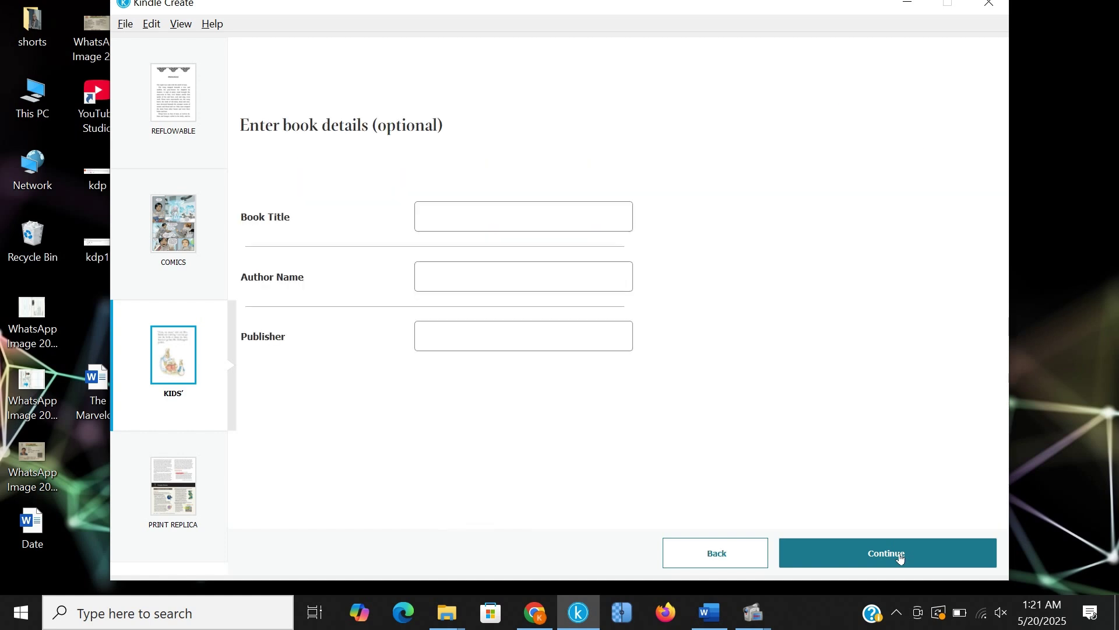
Enter the book title "The Painted Mango" and the author's name, leaving the publisher blank
{"action": "left_click", "coordinate": [474, 221]}
{"action": "type", "text": "The Painted Mango"}
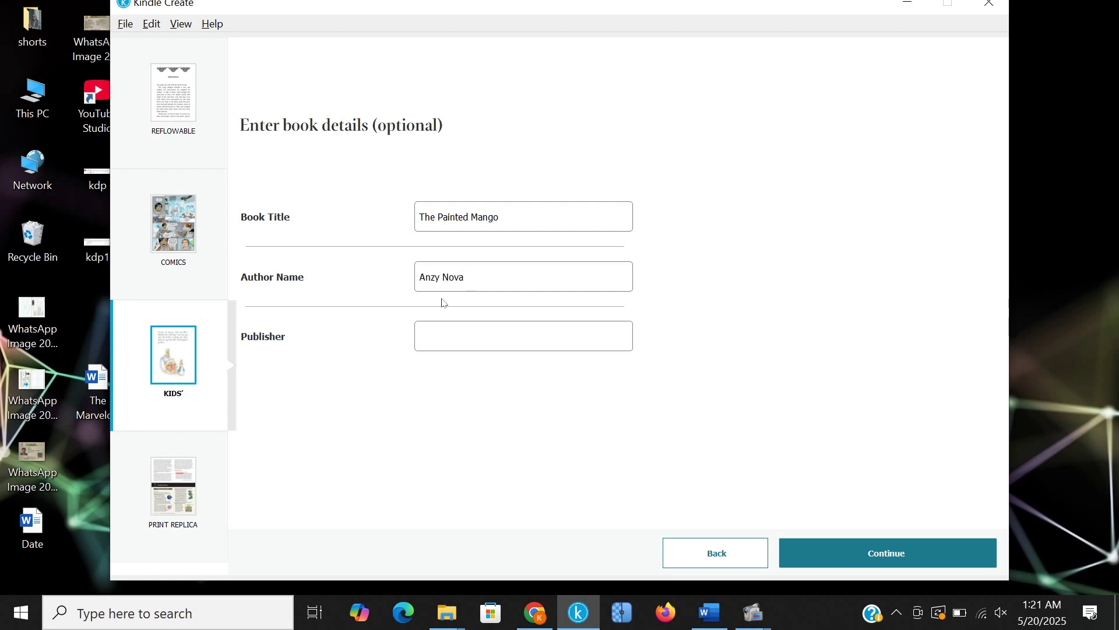
{"action": "left_click", "coordinate": [902, 558]}
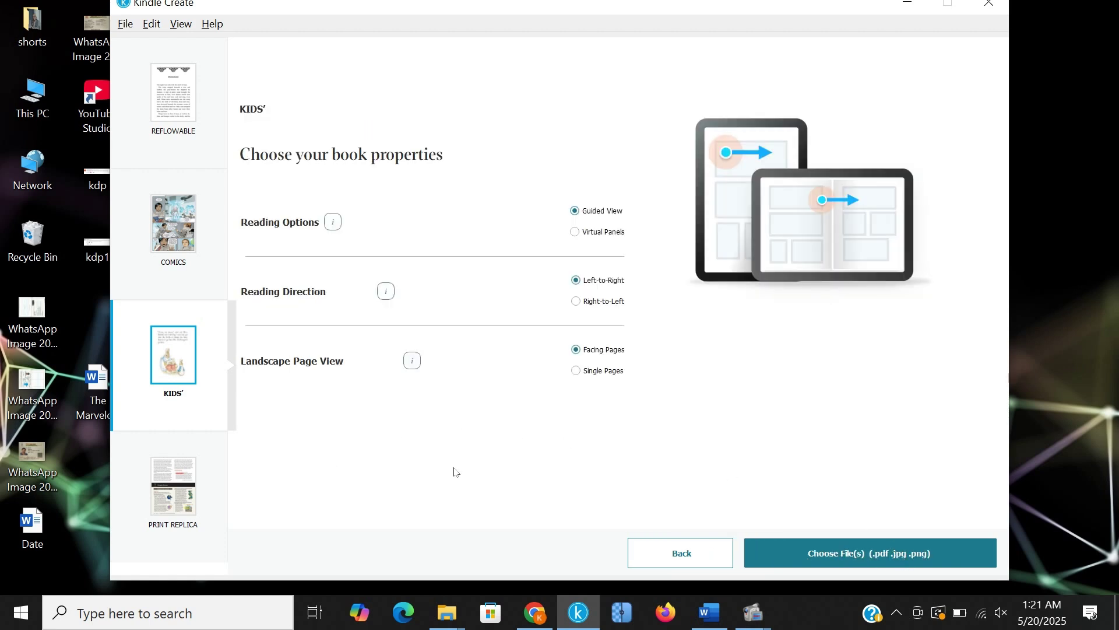
Set the book's landscape page view to Single Pages, keeping Guided View and Left-to-Right reading
{"action": "left_click", "coordinate": [614, 378]}
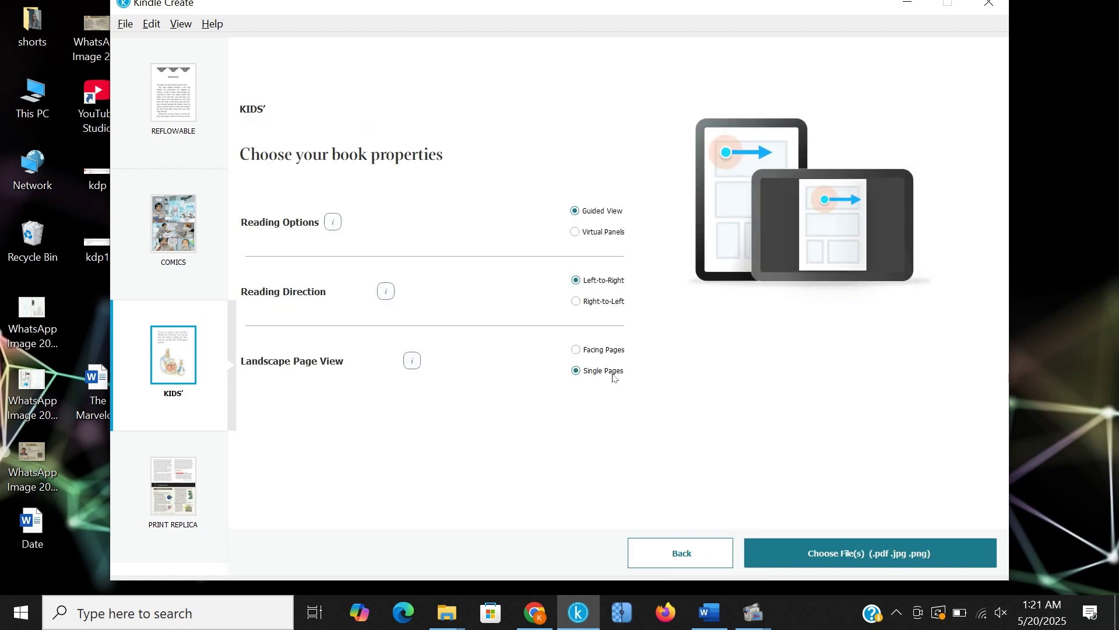
{"action": "left_click", "coordinate": [607, 351]}
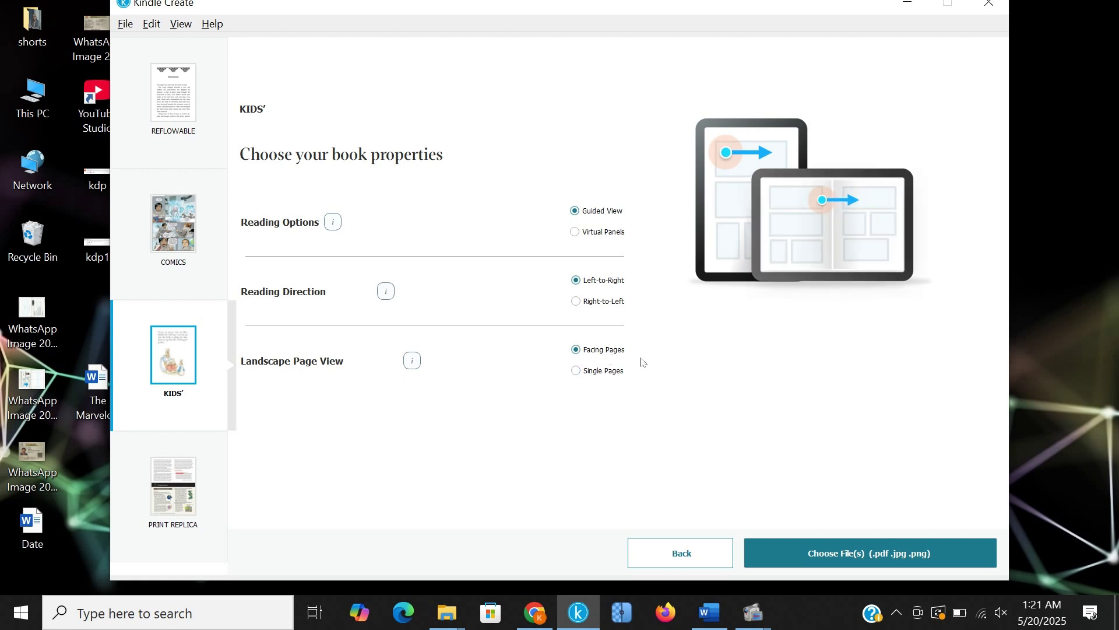
{"action": "left_click", "coordinate": [612, 378]}
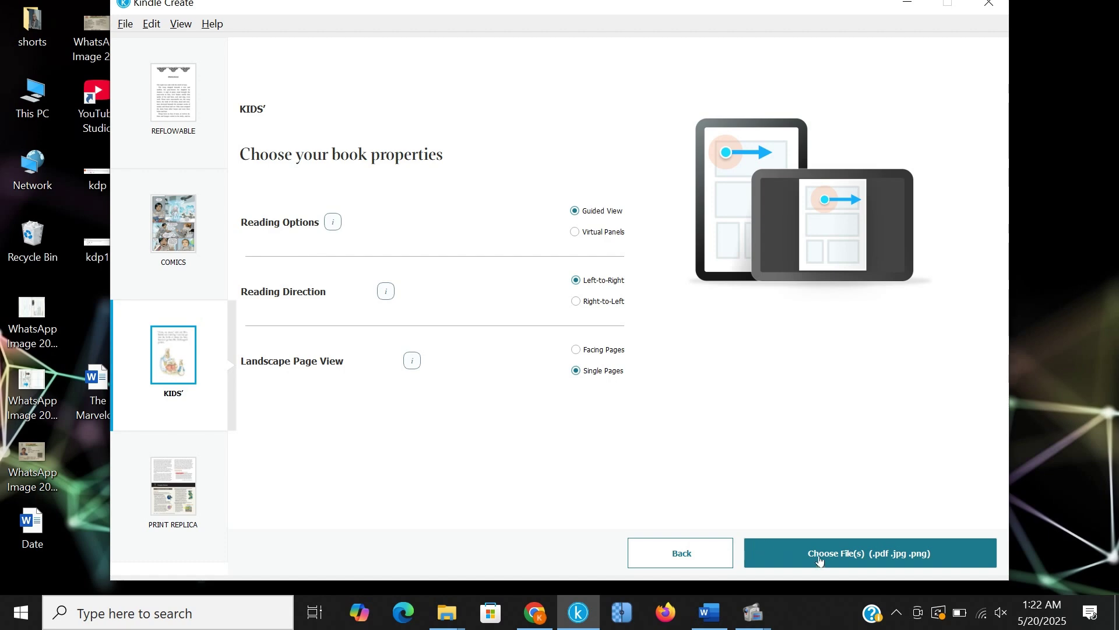
Import "kids story book ages 4-8.pdf" from the Desktop ebook folder and continue to the page editor
{"action": "left_click", "coordinate": [918, 564]}
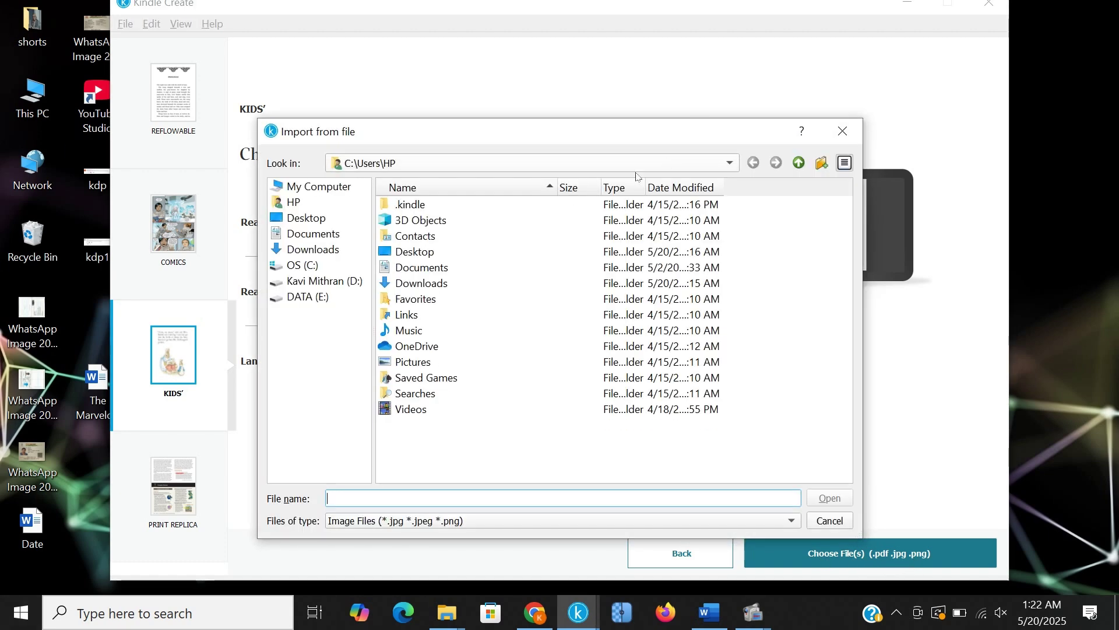
{"action": "left_click", "coordinate": [336, 217]}
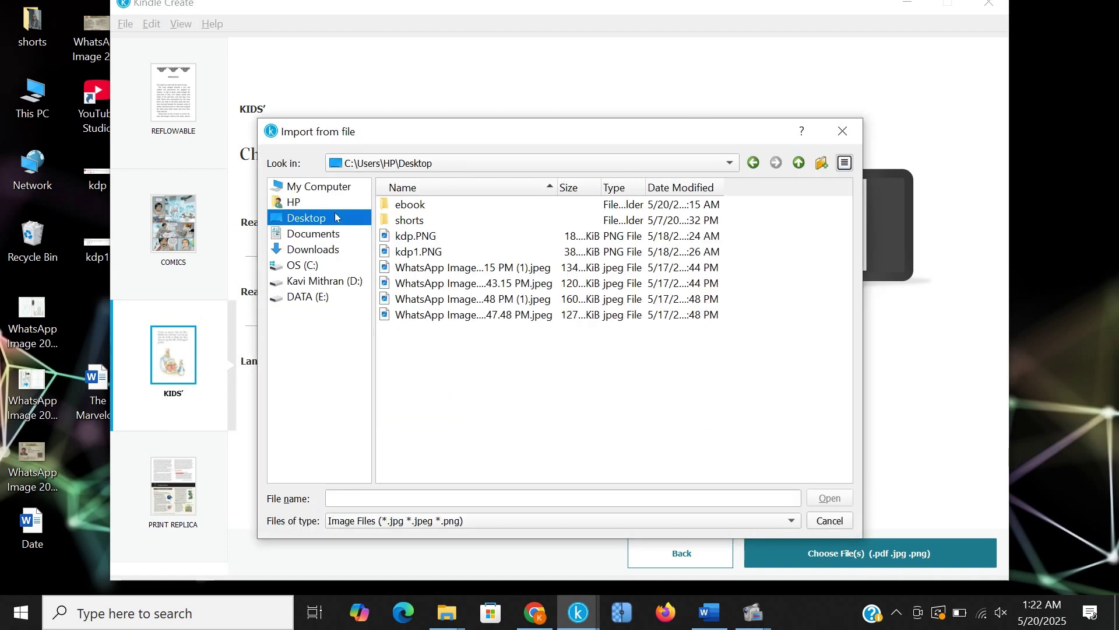
{"action": "double_click", "coordinate": [419, 205]}
{"action": "left_click", "coordinate": [447, 220]}
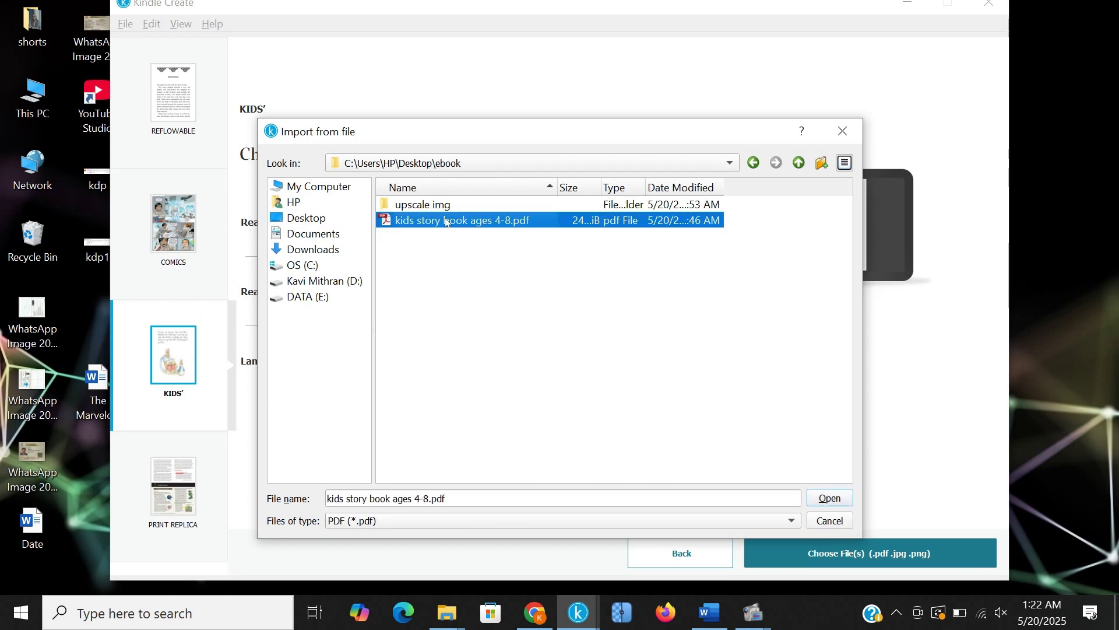
{"action": "left_click", "coordinate": [830, 500]}
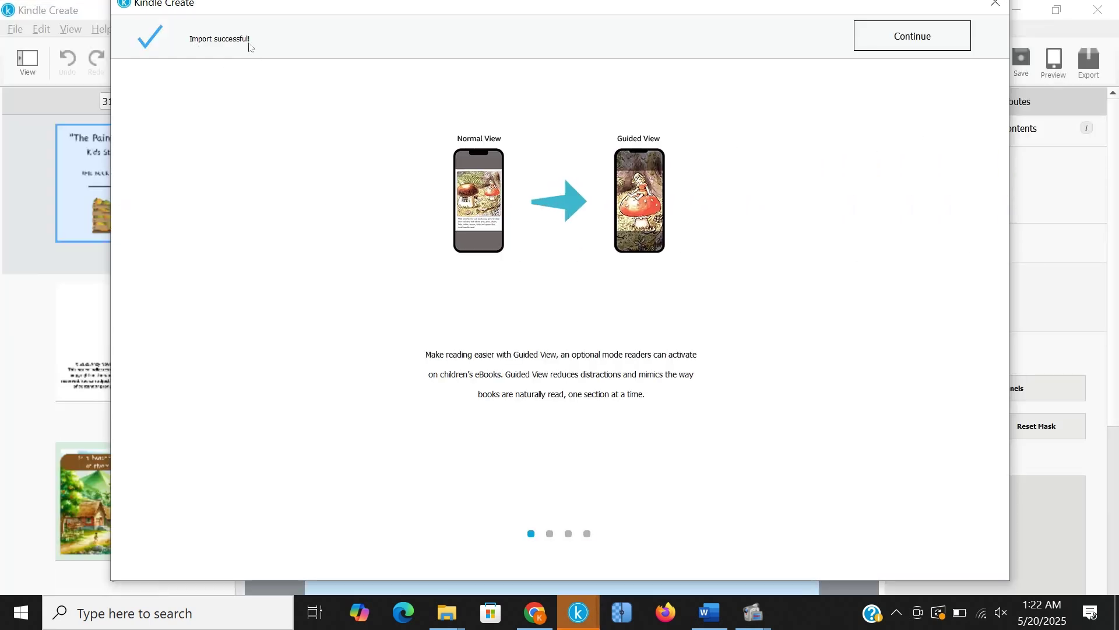
{"action": "left_click", "coordinate": [952, 35]}
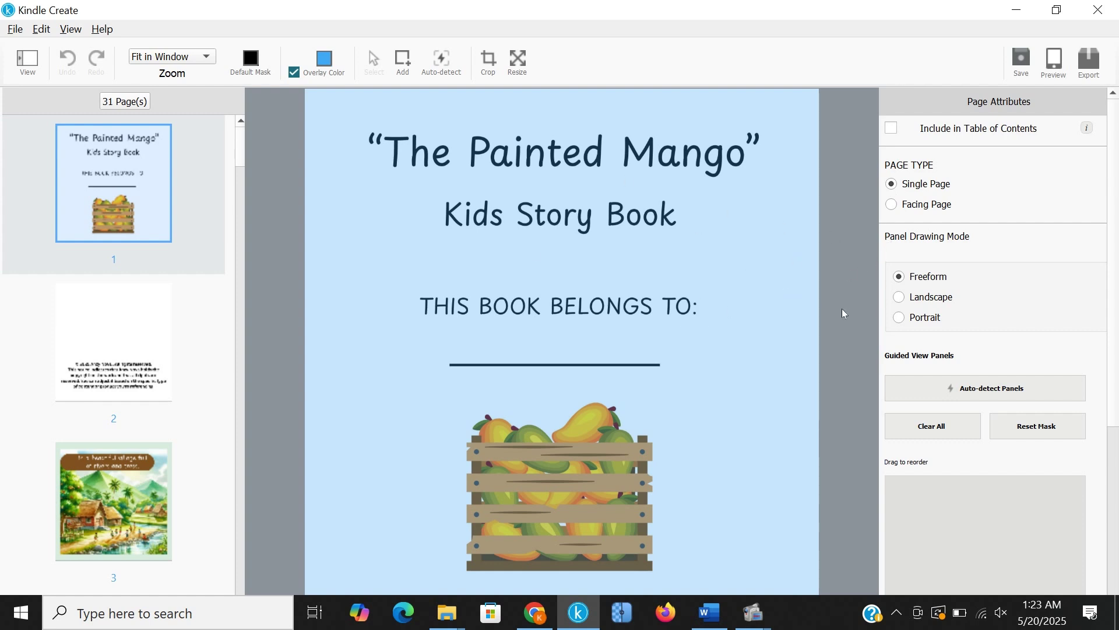
Check the first imported pages and page forward through locations 22 to 30 in the landscape tablet preview
{"action": "left_click", "coordinate": [127, 366]}
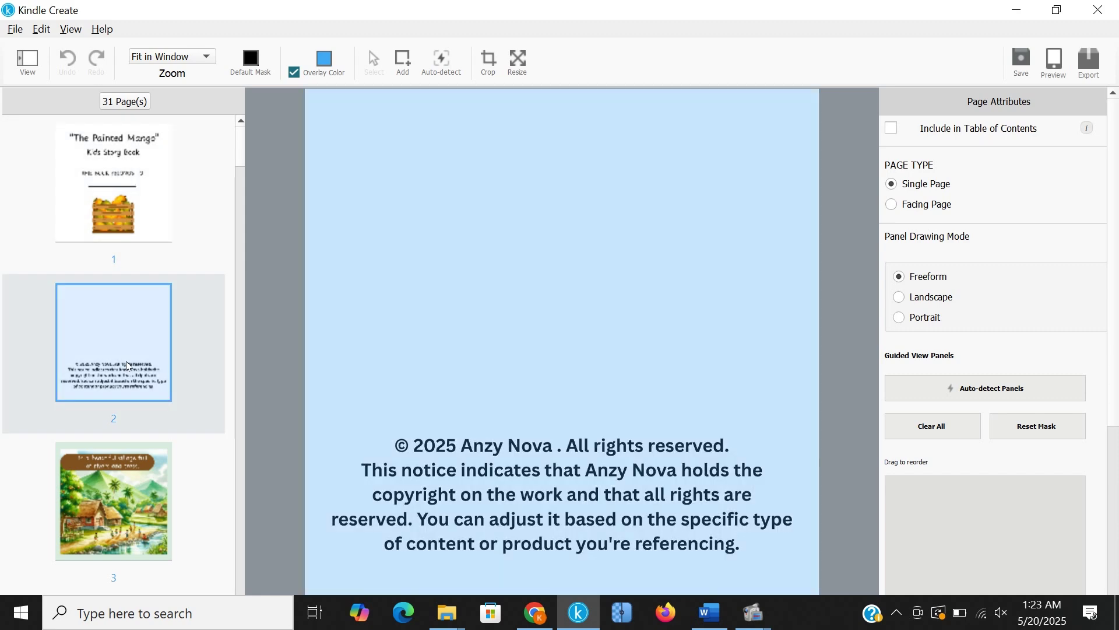
{"action": "left_click", "coordinate": [134, 453]}
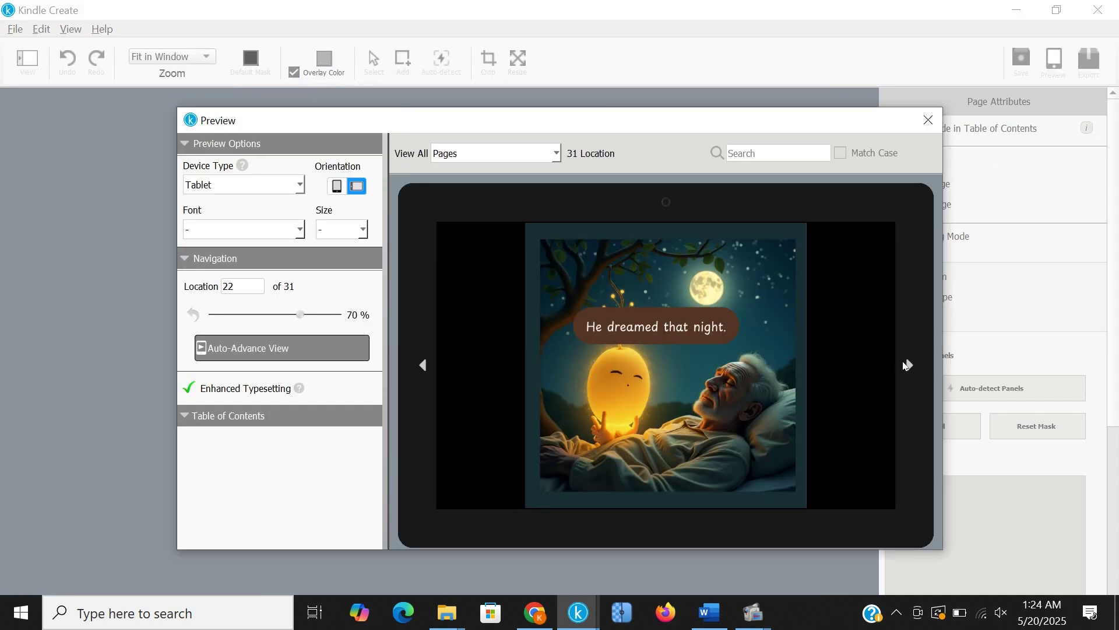
{"action": "left_click", "coordinate": [910, 365]}
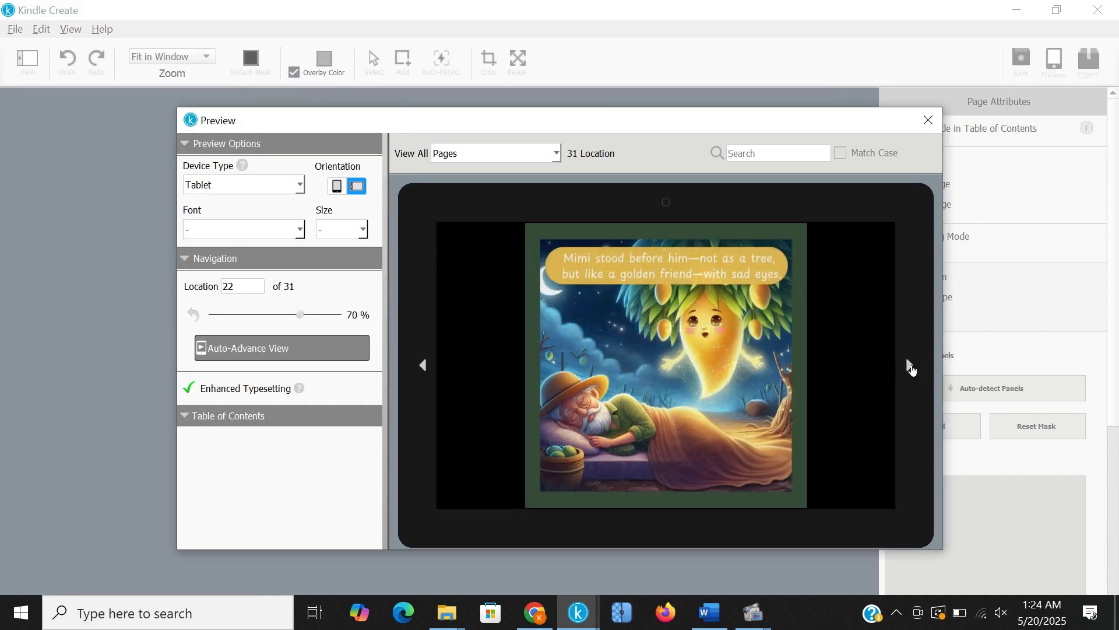
{"action": "left_click", "coordinate": [910, 366]}
{"action": "left_click", "coordinate": [910, 366]}
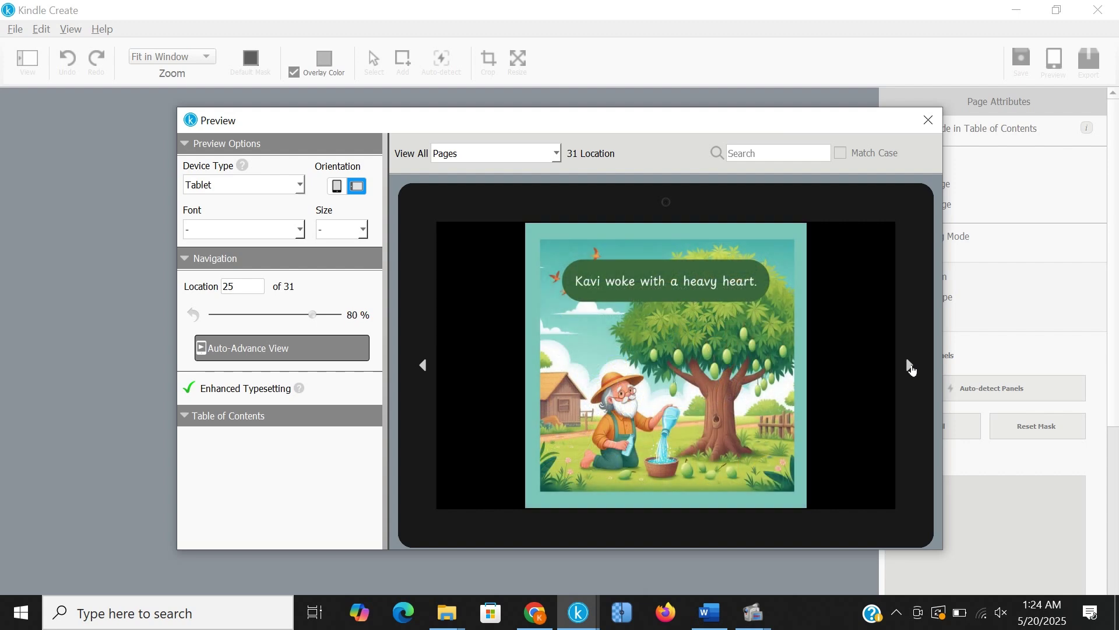
{"action": "left_click", "coordinate": [910, 366]}
{"action": "left_click", "coordinate": [910, 365]}
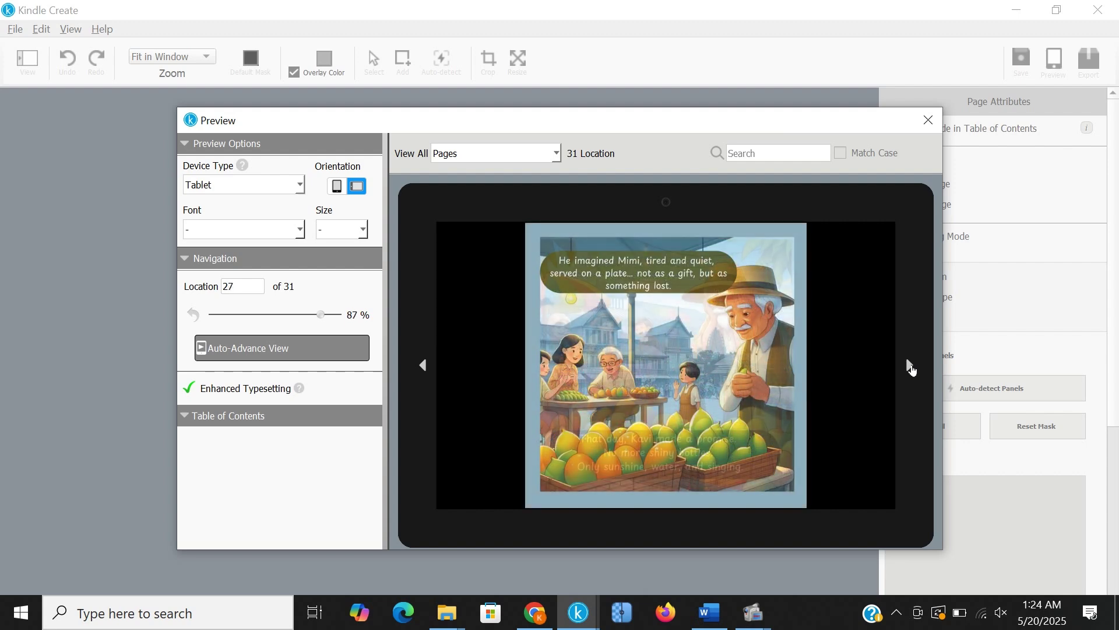
{"action": "left_click", "coordinate": [910, 366]}
{"action": "left_click", "coordinate": [910, 366]}
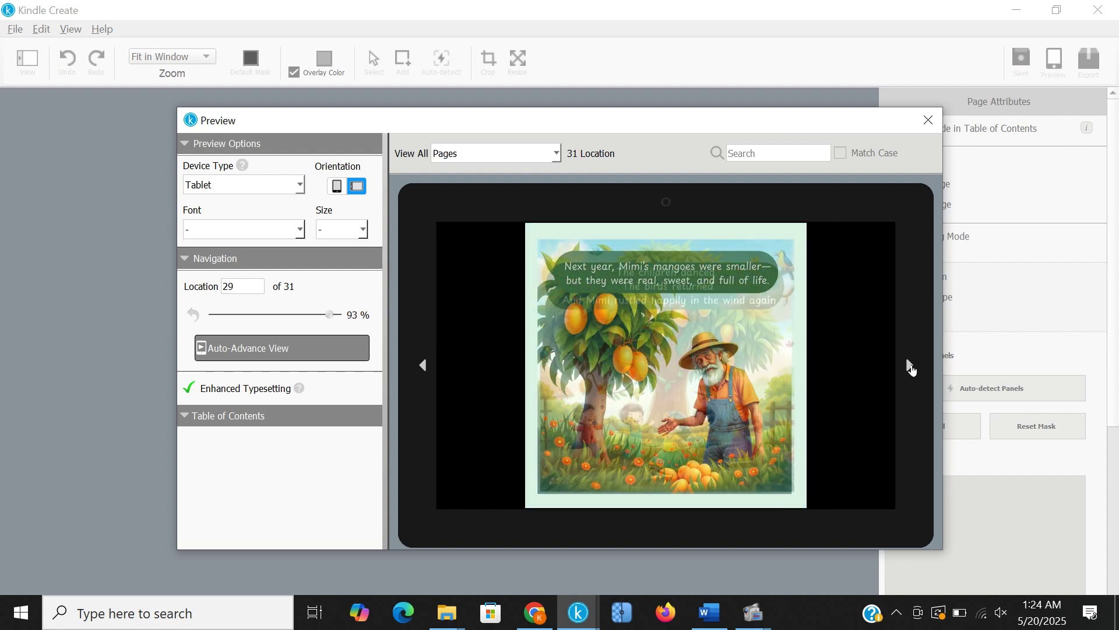
{"action": "left_click", "coordinate": [910, 366]}
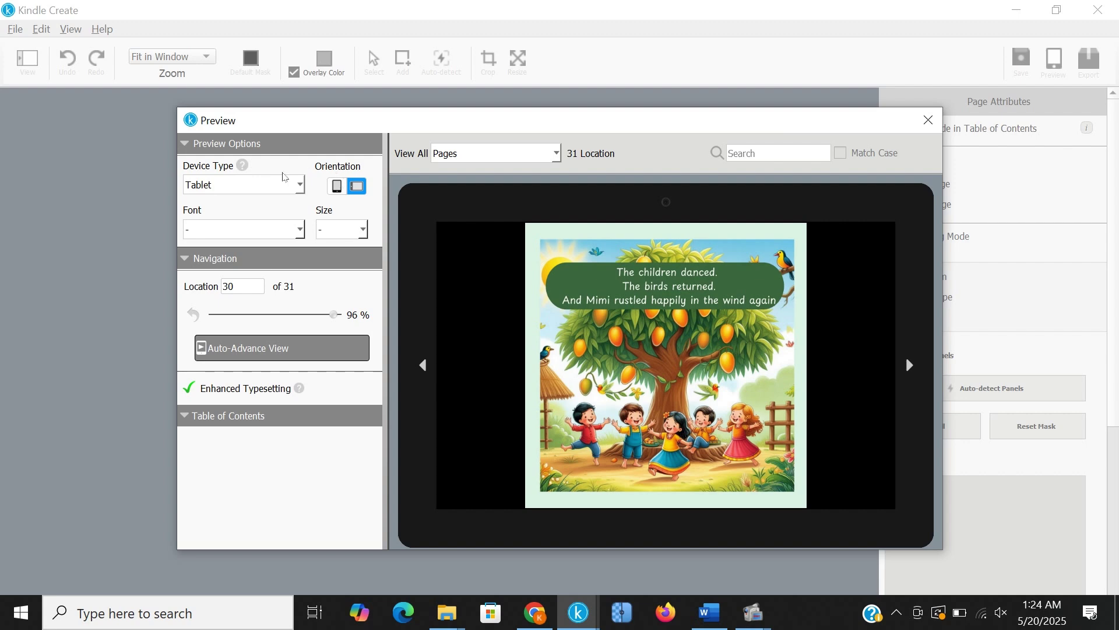
Preview the book as Phone, checking the final page and paging back to location 26
{"action": "left_click", "coordinate": [301, 190]}
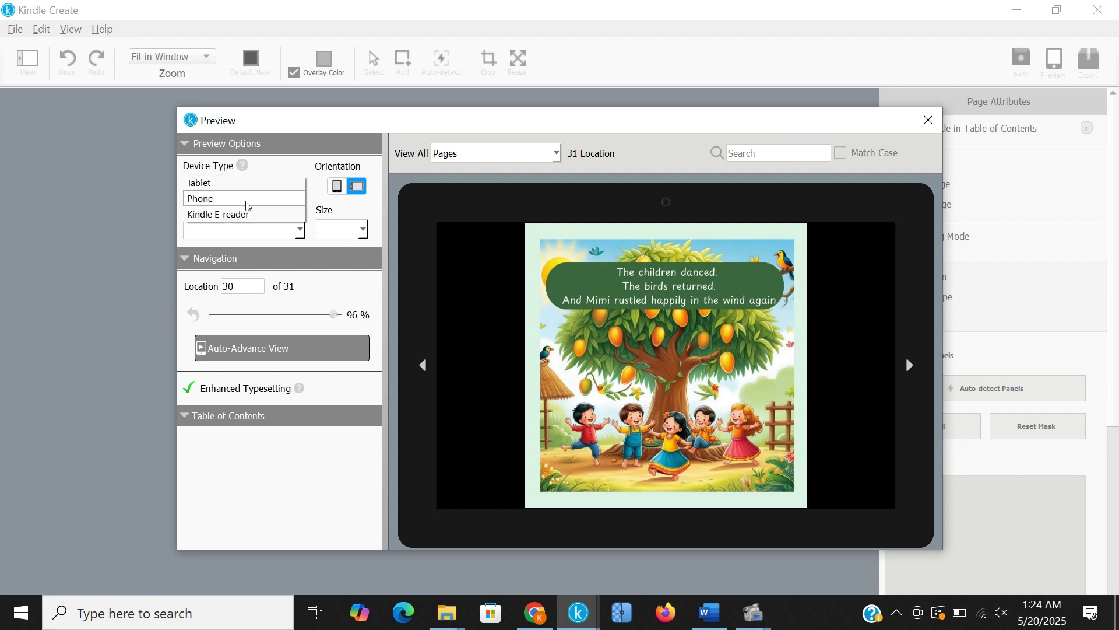
{"action": "left_click", "coordinate": [246, 199]}
{"action": "left_click", "coordinate": [620, 352]}
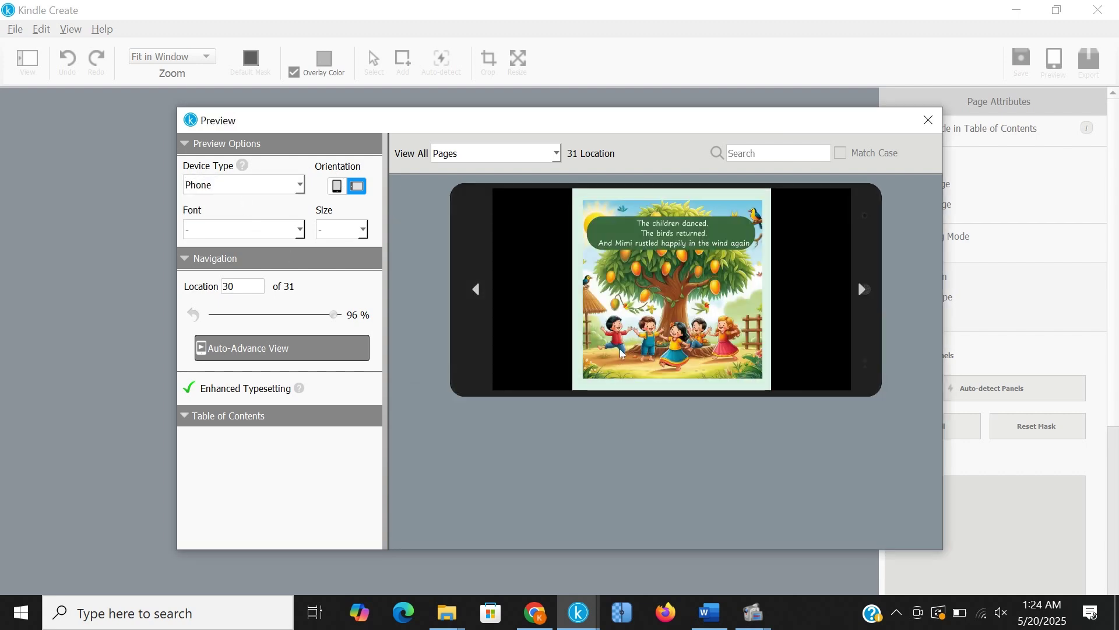
{"action": "left_click", "coordinate": [862, 291]}
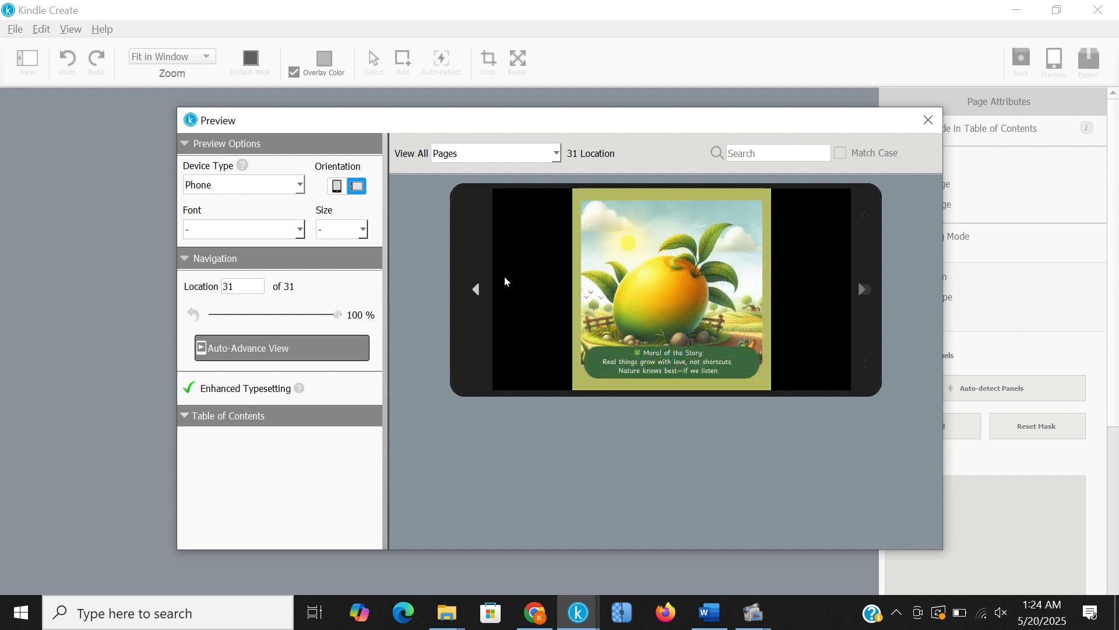
{"action": "left_click", "coordinate": [475, 290]}
{"action": "left_click", "coordinate": [475, 290]}
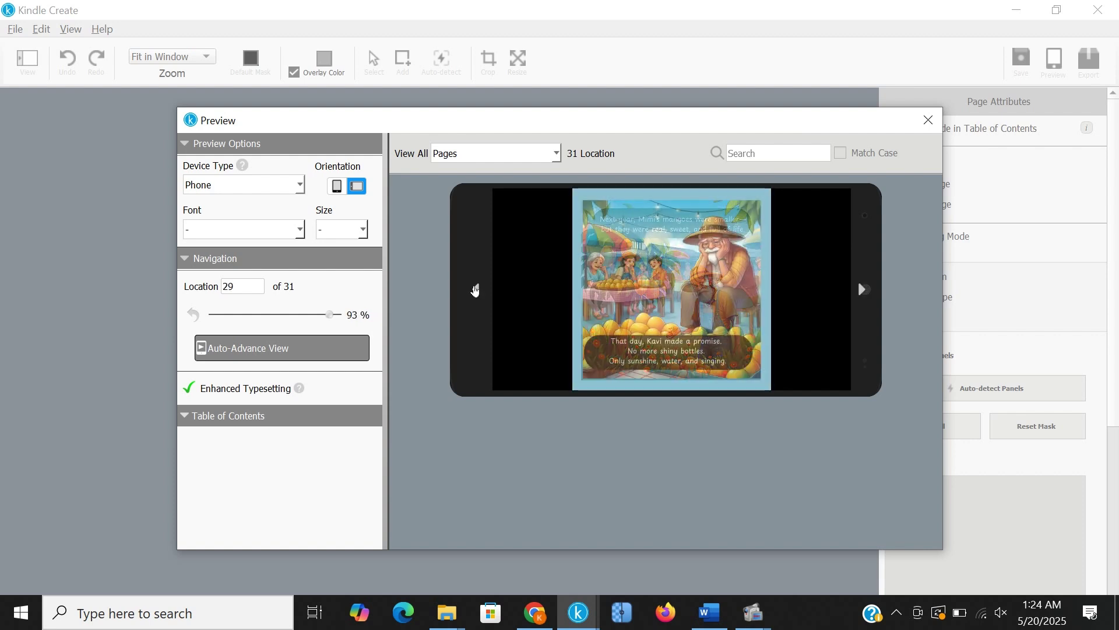
{"action": "left_click", "coordinate": [475, 290]}
{"action": "left_click", "coordinate": [475, 290]}
{"action": "left_click", "coordinate": [475, 290]}
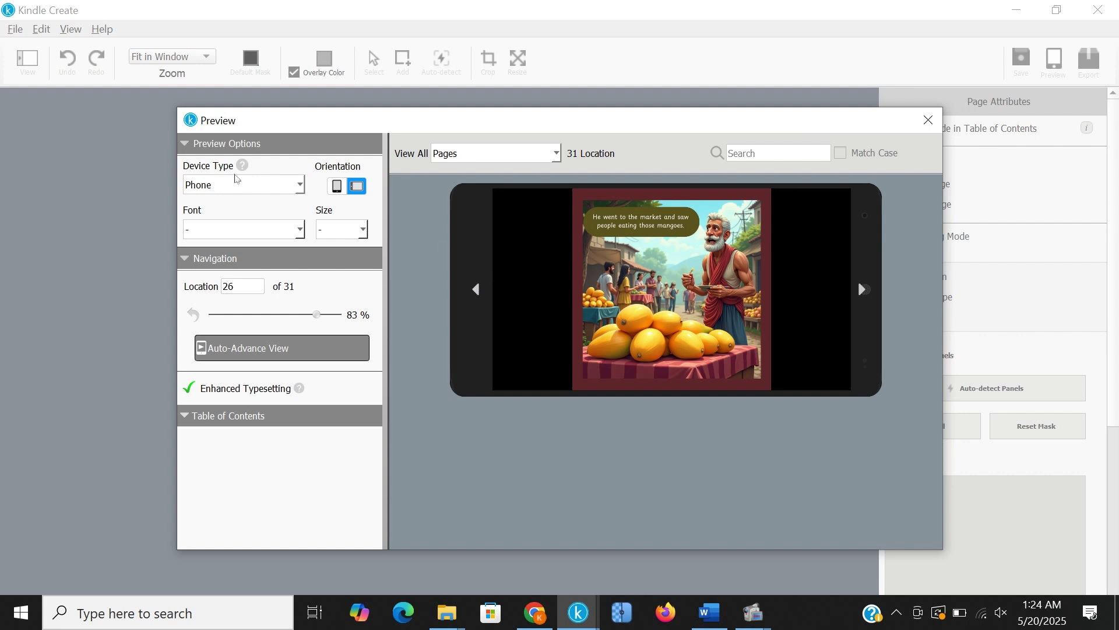
Preview the book as Kindle E-reader and page forward to location 31
{"action": "left_click", "coordinate": [295, 186]}
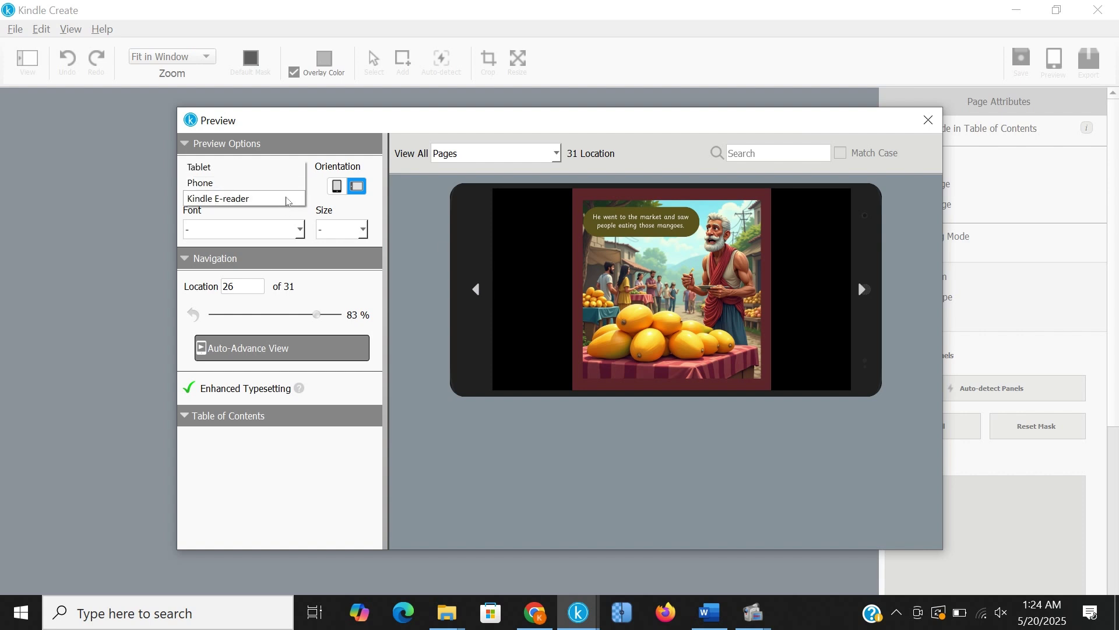
{"action": "left_click", "coordinate": [286, 199]}
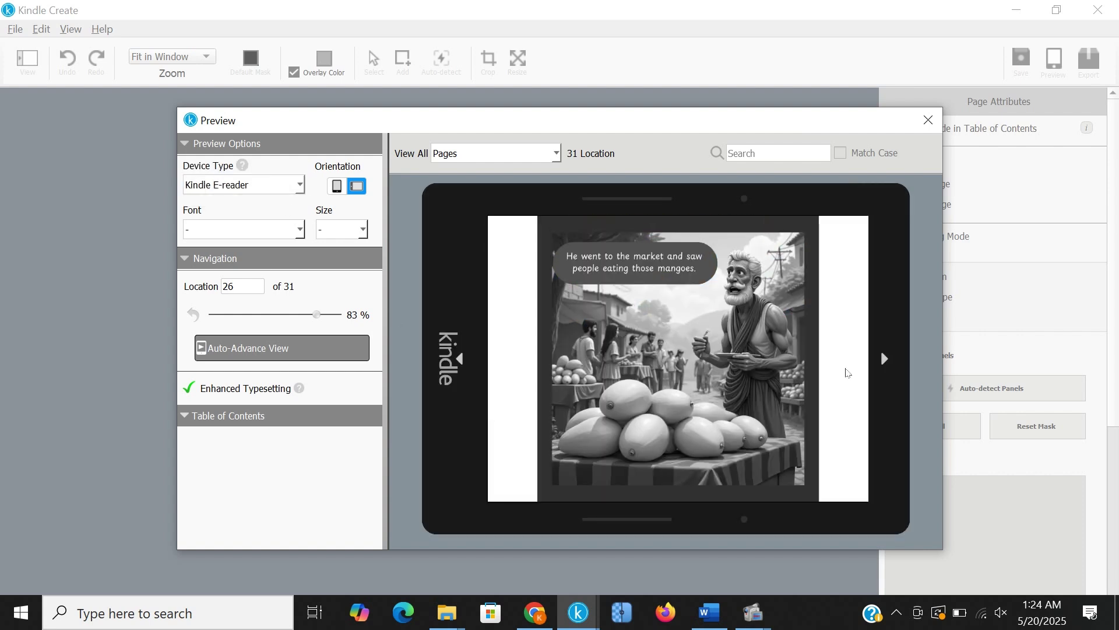
{"action": "left_click", "coordinate": [884, 359]}
{"action": "left_click", "coordinate": [884, 359]}
{"action": "left_click", "coordinate": [884, 359]}
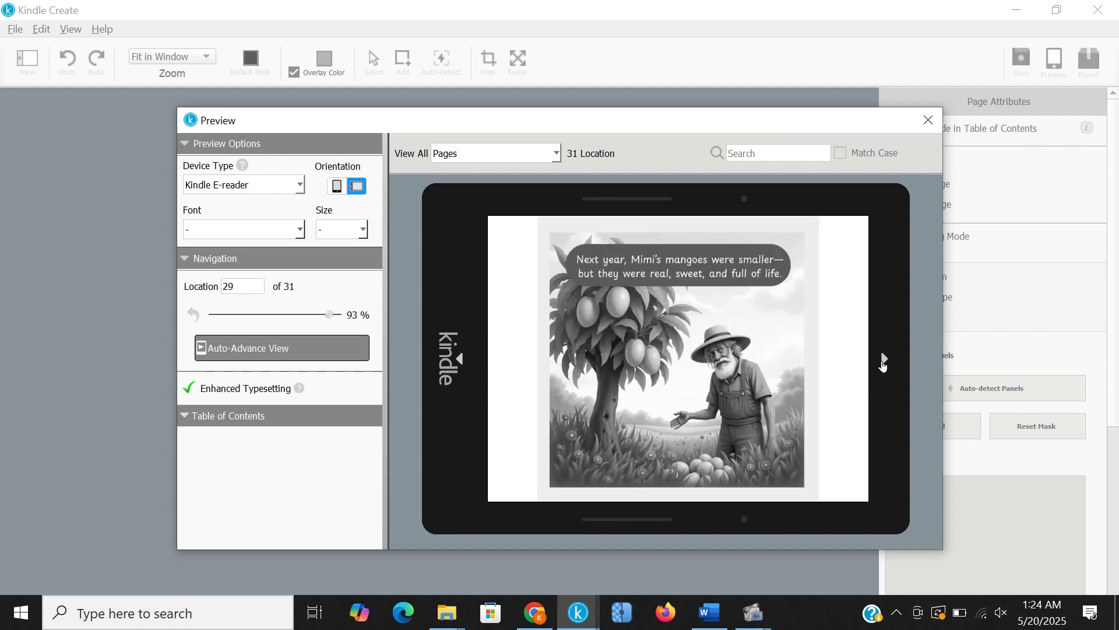
{"action": "left_click", "coordinate": [884, 359]}
{"action": "left_click", "coordinate": [884, 359]}
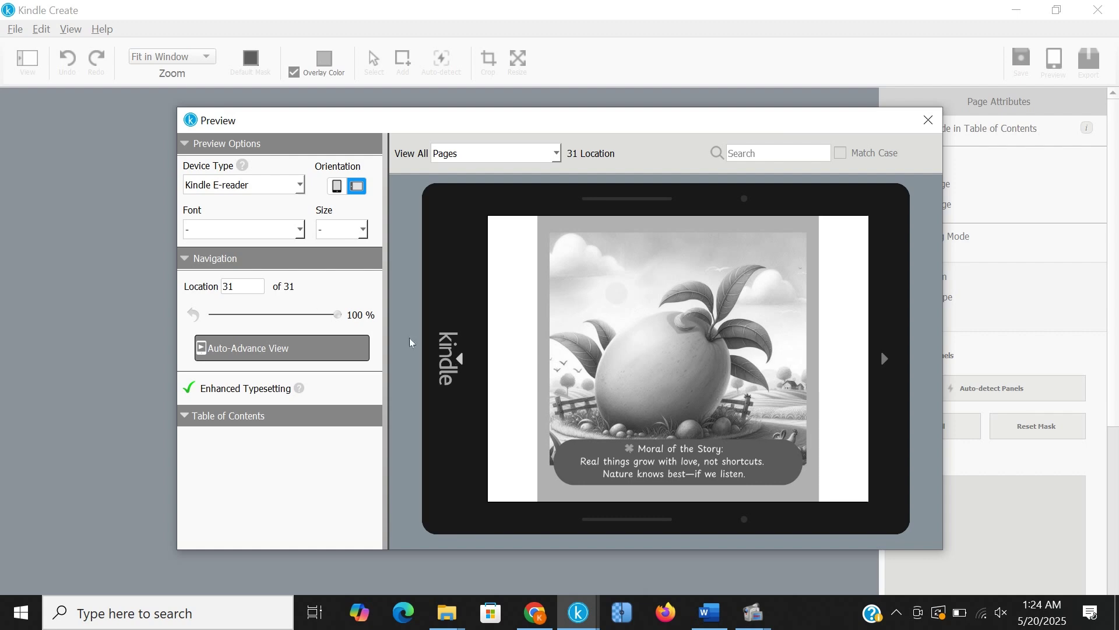
Preview the book as Tablet, page back from location 31 to location 15, and close the preview
{"action": "left_click", "coordinate": [286, 190]}
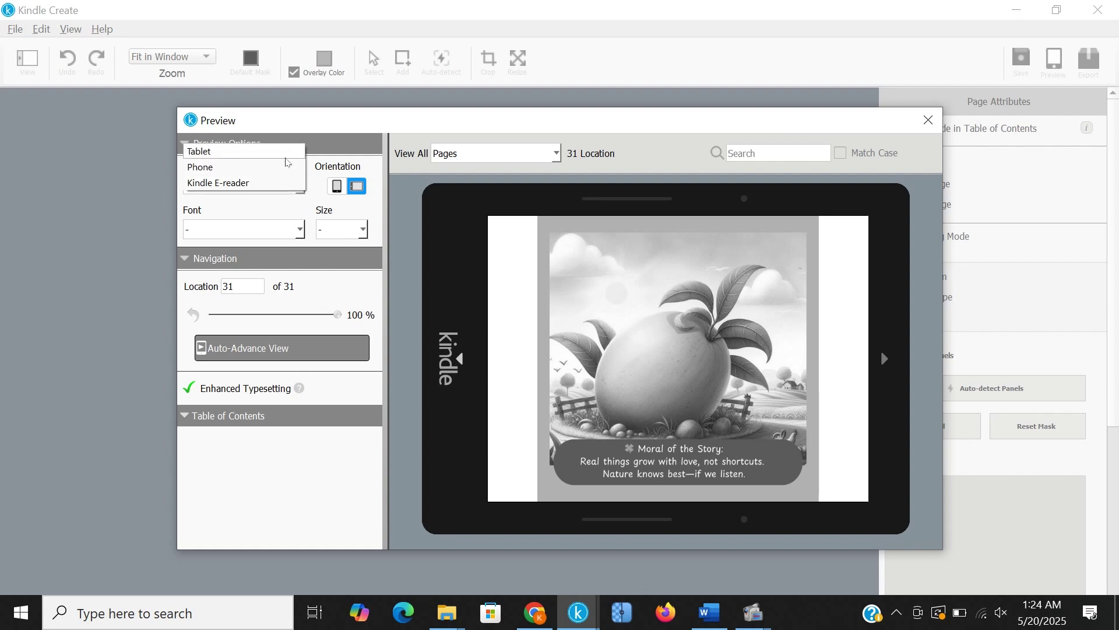
{"action": "left_click", "coordinate": [287, 155]}
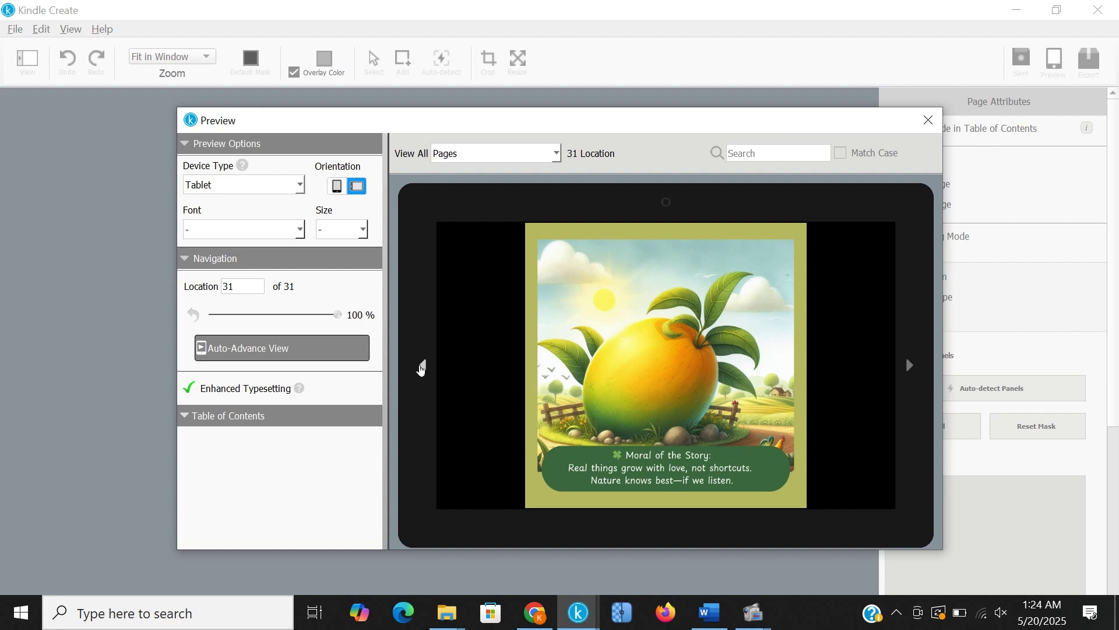
{"action": "left_click", "coordinate": [423, 366]}
{"action": "left_click", "coordinate": [422, 366]}
{"action": "left_click", "coordinate": [422, 367]}
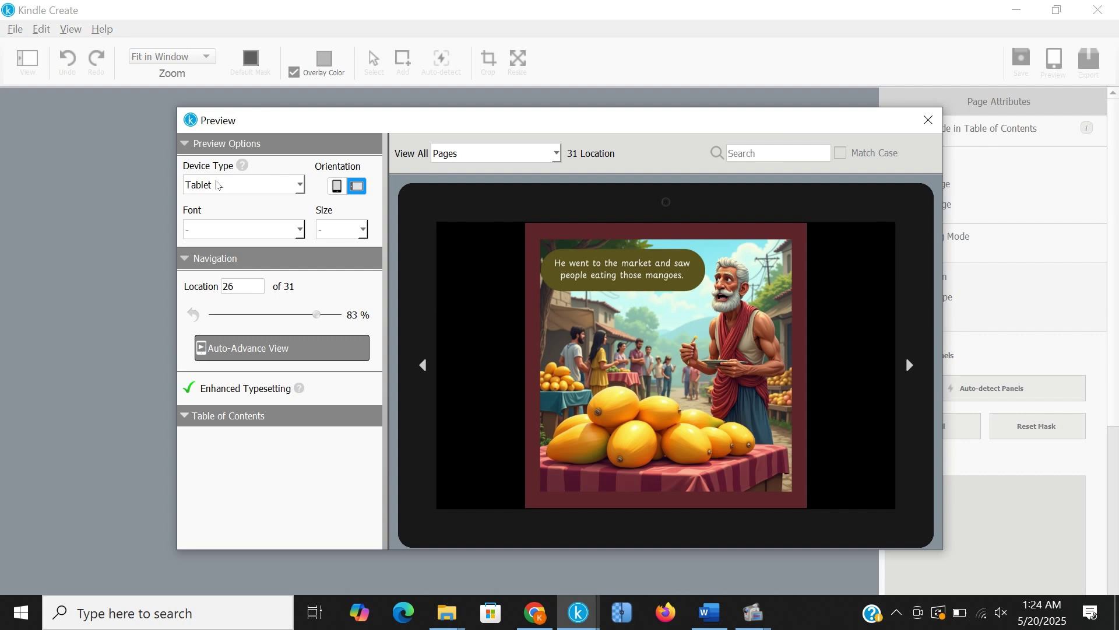
{"action": "left_click", "coordinate": [422, 366]}
{"action": "left_click", "coordinate": [423, 365]}
{"action": "left_click", "coordinate": [424, 366]}
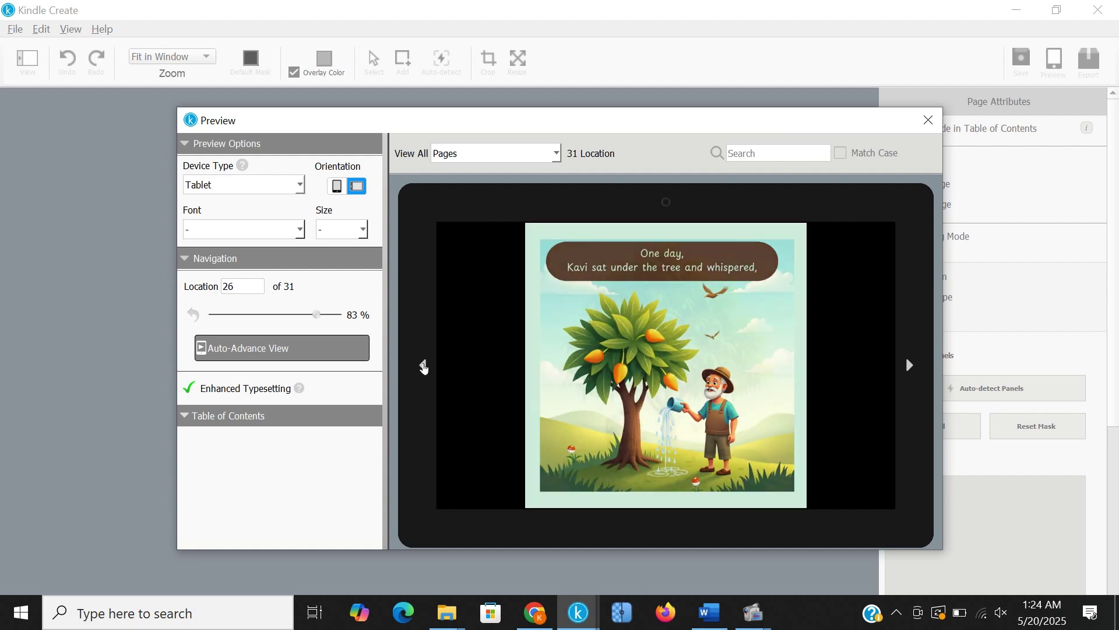
{"action": "left_click", "coordinate": [424, 366]}
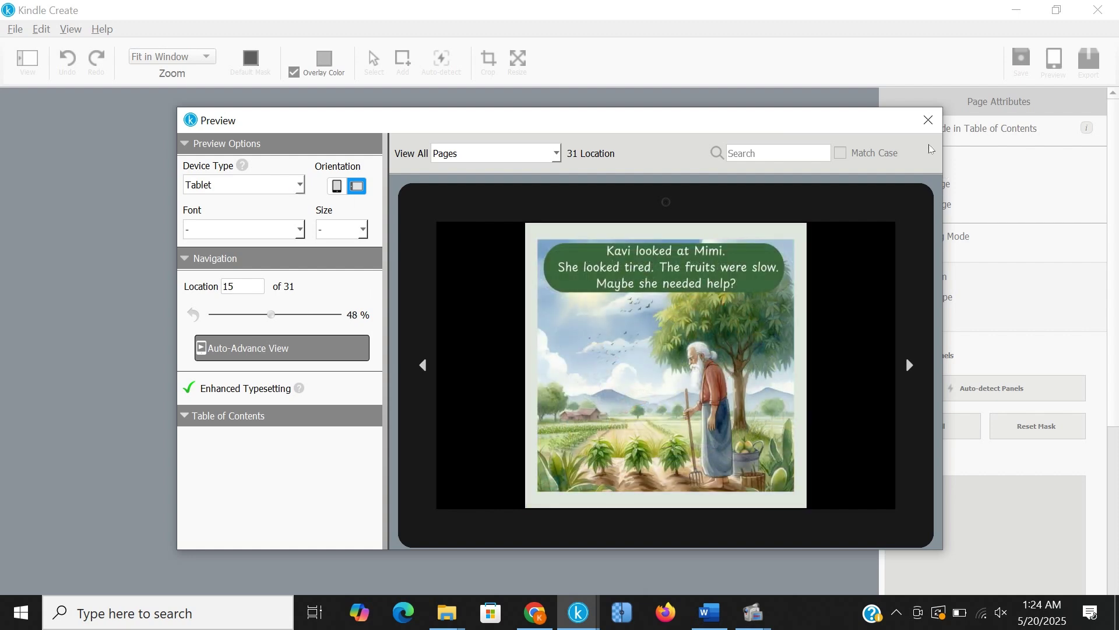
{"action": "left_click", "coordinate": [929, 121]}
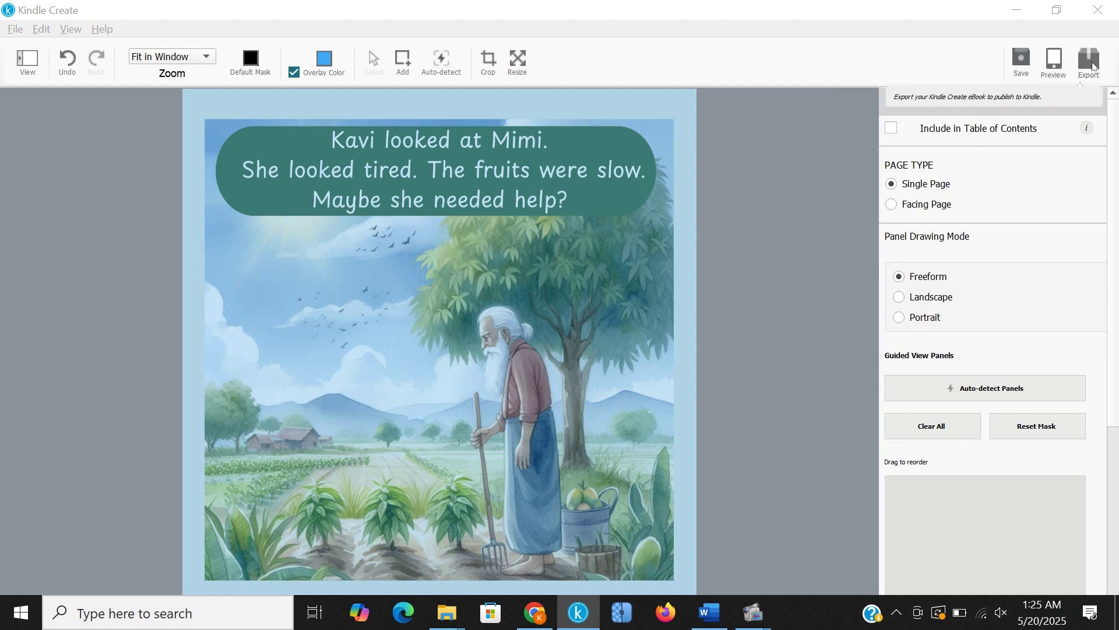
Export the book for publication as "kids story book ages 4-8.kpf" into the "upscale img" folder inside the Desktop ebook folder
{"action": "left_click", "coordinate": [1094, 66]}
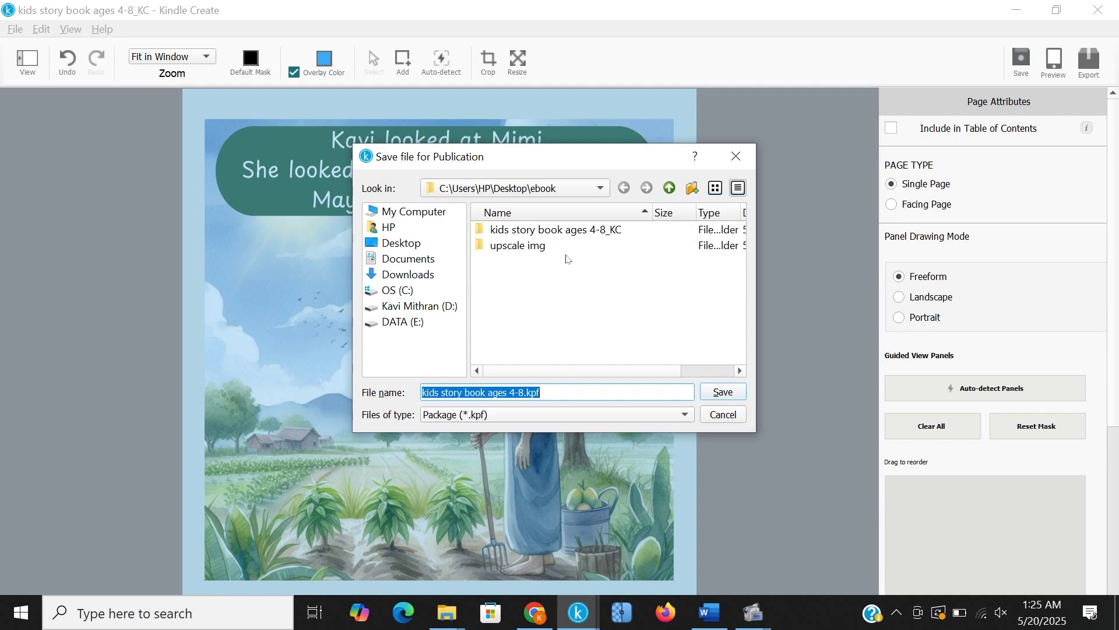
{"action": "left_click", "coordinate": [567, 254]}
{"action": "double_click", "coordinate": [555, 250]}
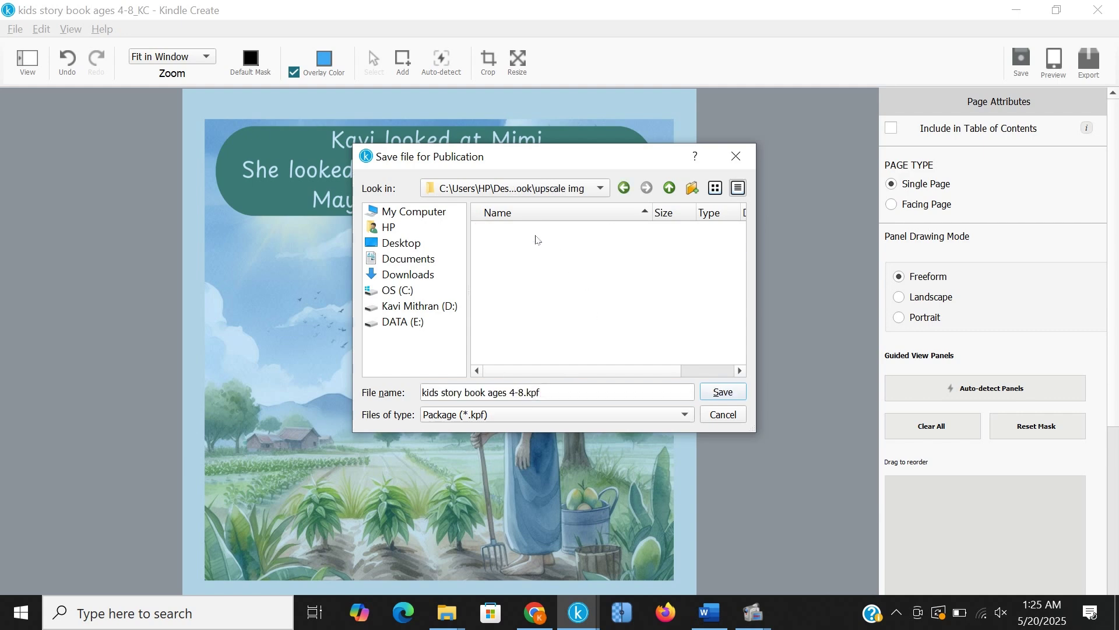
{"action": "left_click", "coordinate": [723, 392]}
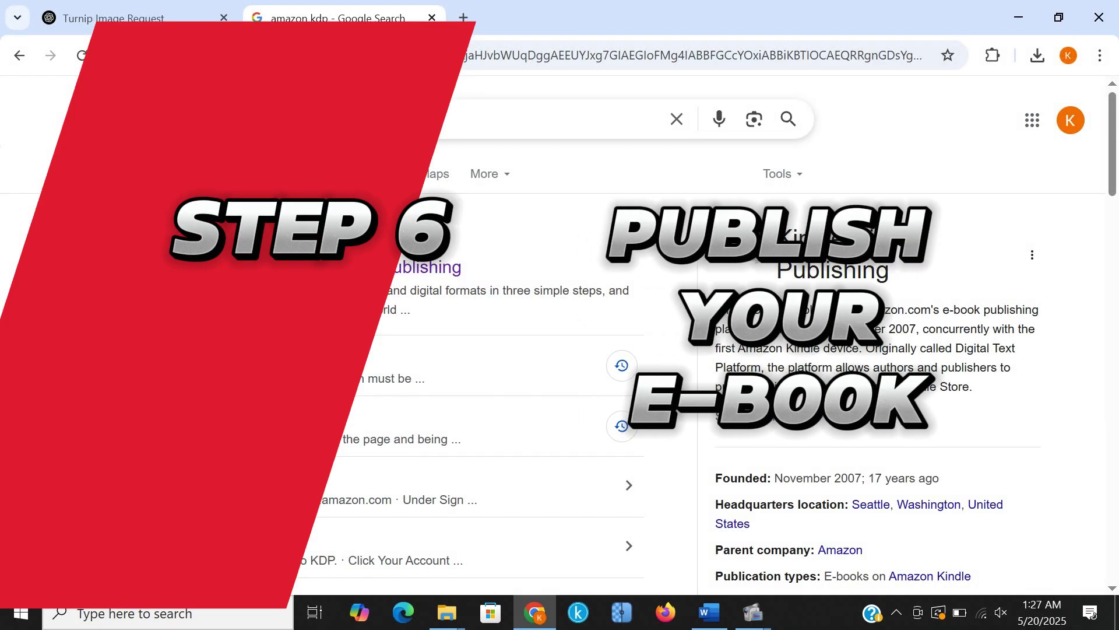
Open Kindle Direct Publishing from the "amazon kdp" search results in the browser and look through the existing titles on the bookshelf
{"action": "left_click", "coordinate": [323, 263]}
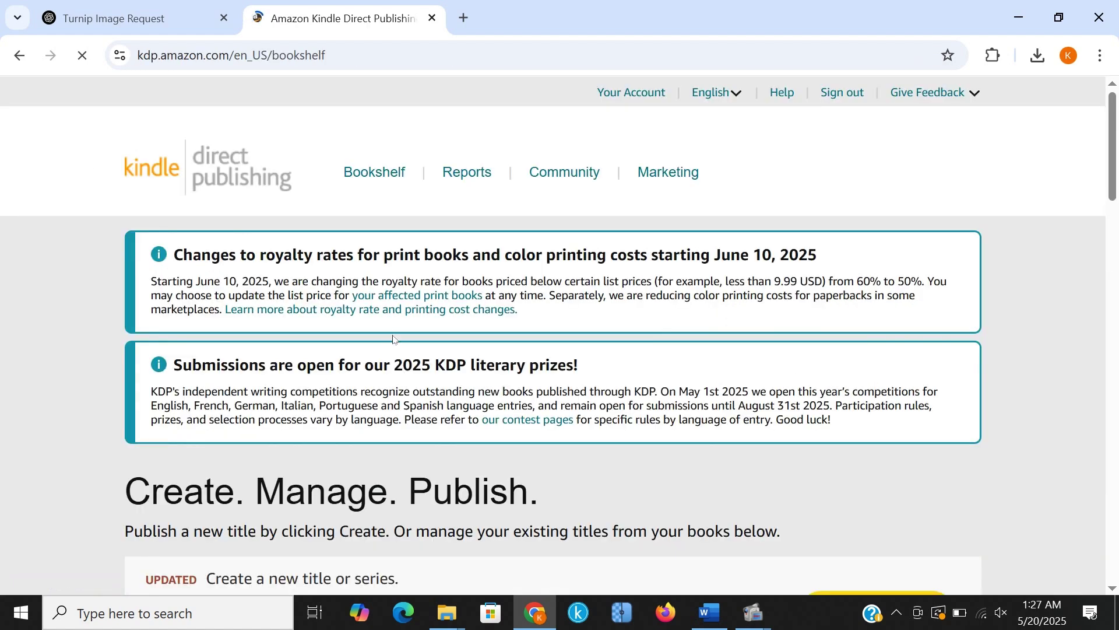
{"action": "scroll", "coordinate": [395, 350], "scroll_direction": "down", "scroll_amount": 5}
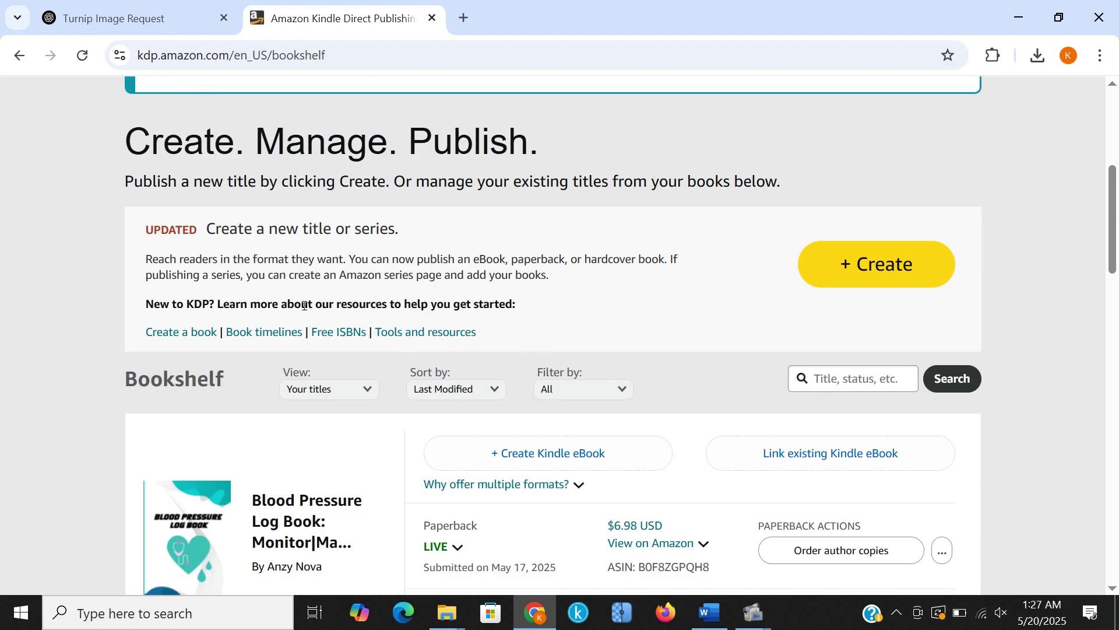
{"action": "scroll", "coordinate": [305, 326], "scroll_direction": "down", "scroll_amount": 4}
{"action": "scroll", "coordinate": [435, 425], "scroll_direction": "down", "scroll_amount": 4}
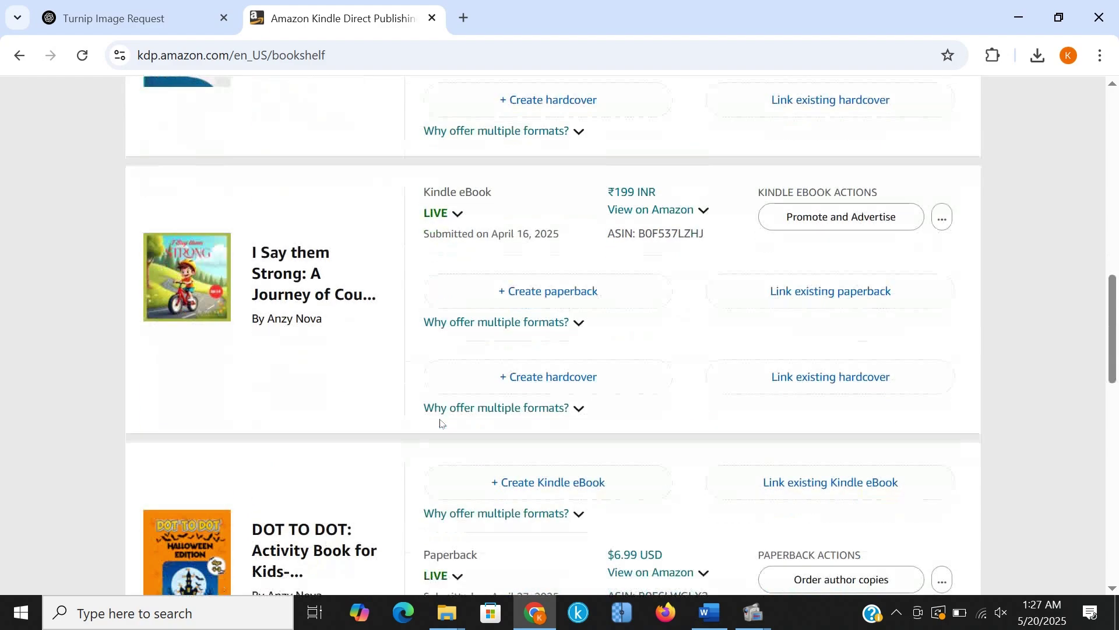
{"action": "scroll", "coordinate": [440, 422], "scroll_direction": "down", "scroll_amount": 12}
{"action": "scroll", "coordinate": [440, 422], "scroll_direction": "up", "scroll_amount": 12}
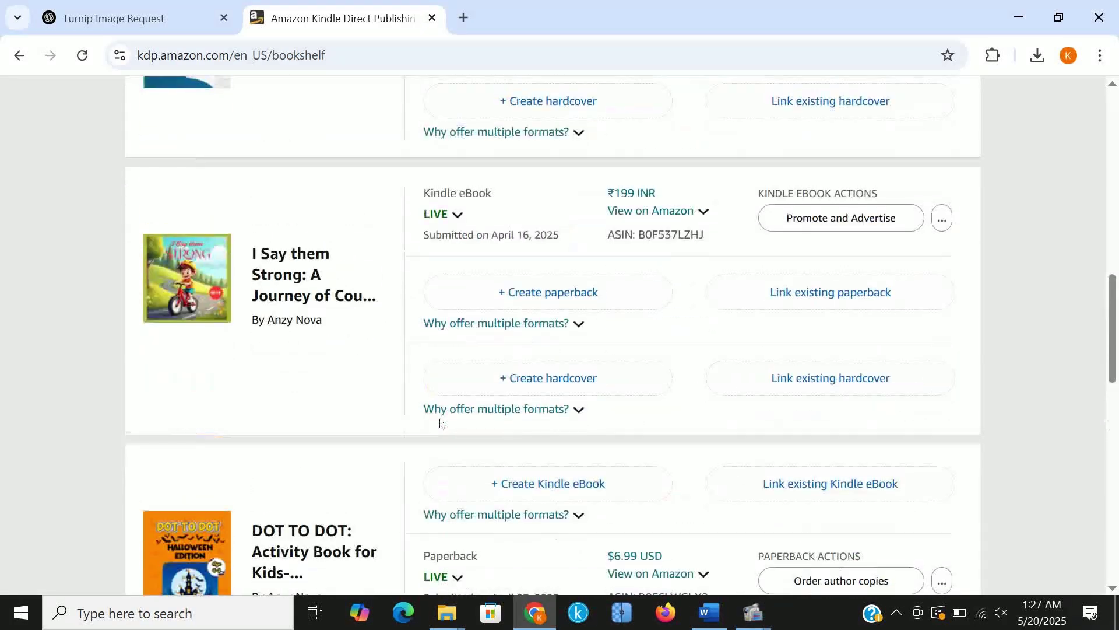
{"action": "scroll", "coordinate": [441, 422], "scroll_direction": "up", "scroll_amount": 12}
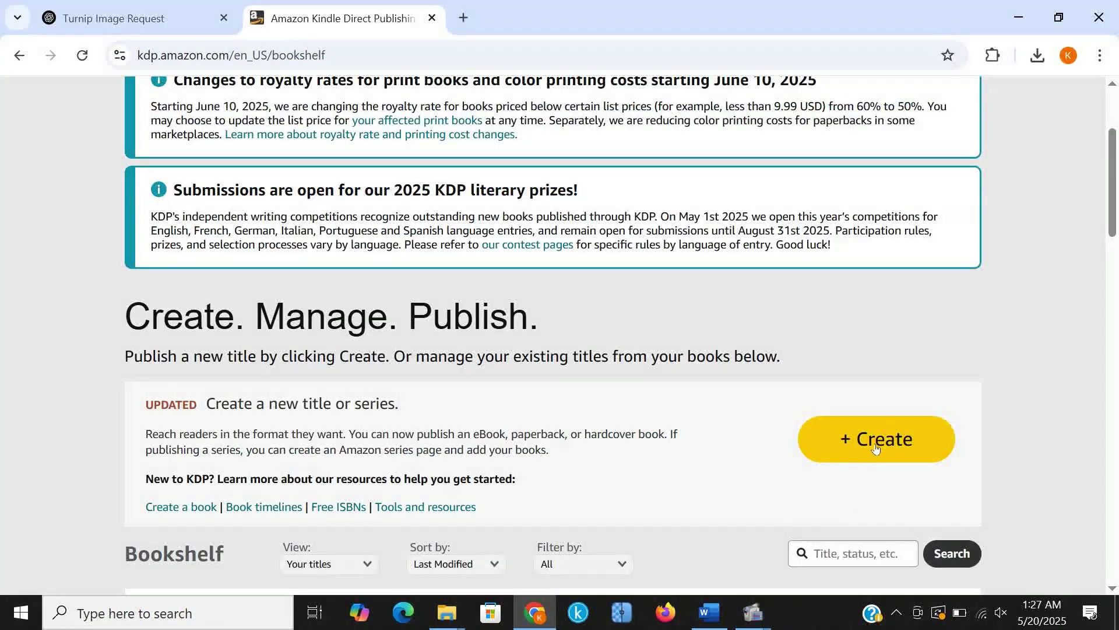
Start creating a new title and choose Kindle eBook as its format
{"action": "left_click", "coordinate": [876, 447]}
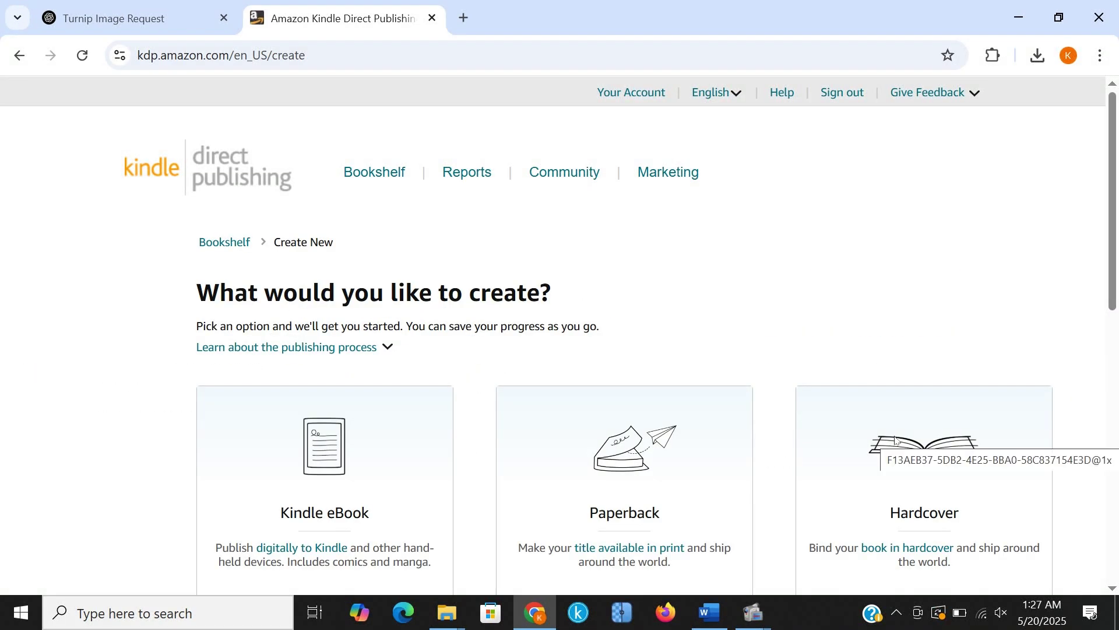
{"action": "scroll", "coordinate": [300, 285], "scroll_direction": "down", "scroll_amount": 3}
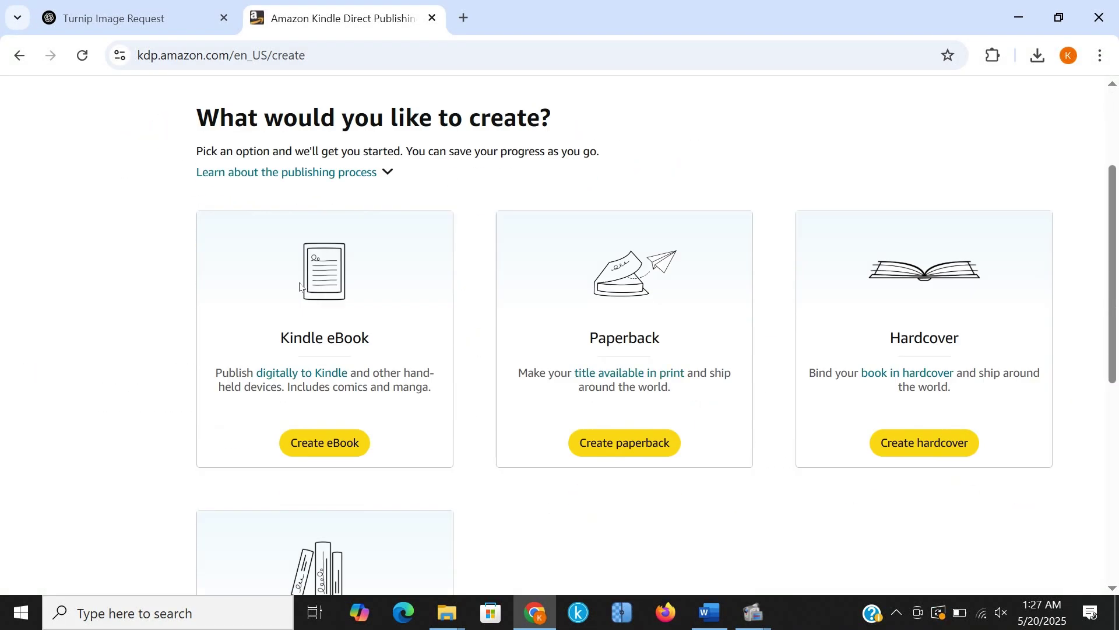
{"action": "scroll", "coordinate": [390, 443], "scroll_direction": "down", "scroll_amount": 4}
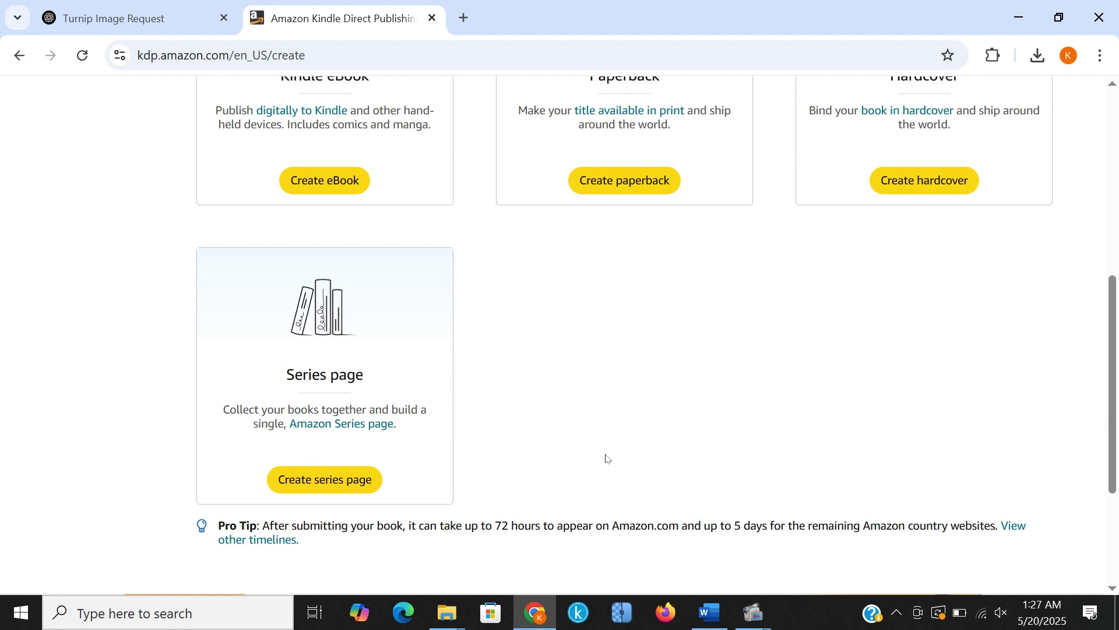
{"action": "scroll", "coordinate": [349, 167], "scroll_direction": "up", "scroll_amount": 3}
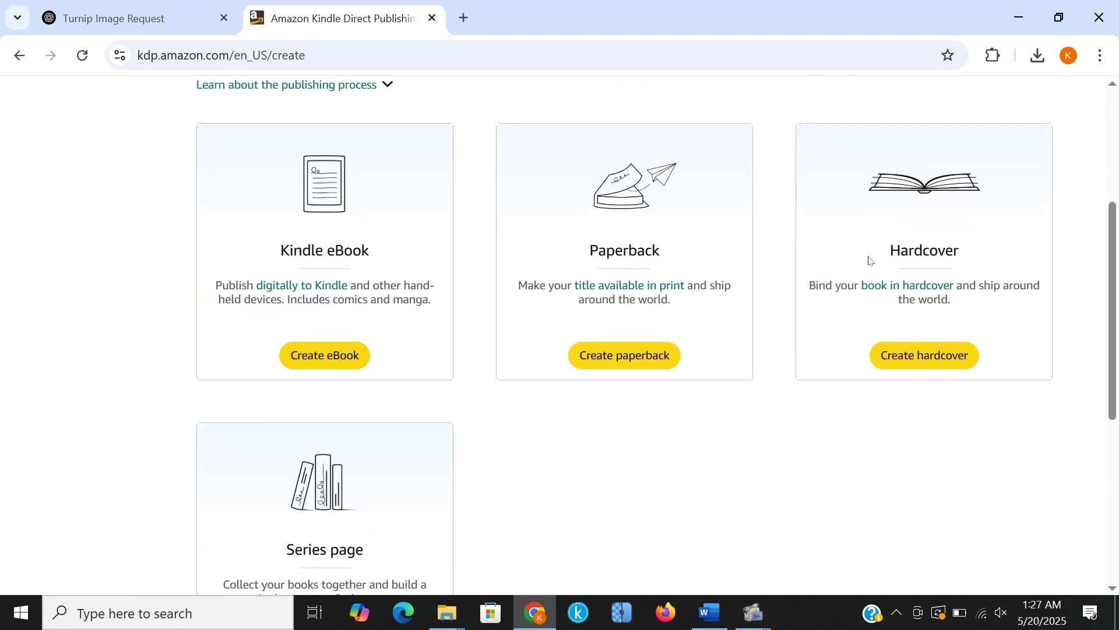
{"action": "left_click_drag", "start_coordinate": [288, 250], "coordinate": [362, 250]}
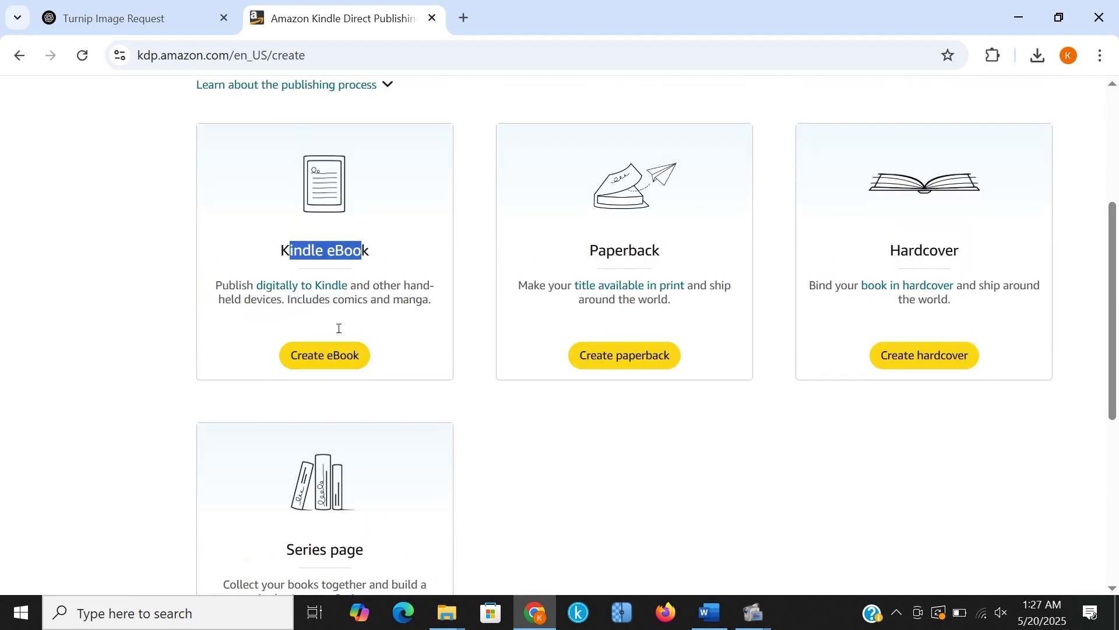
{"action": "left_click", "coordinate": [332, 352]}
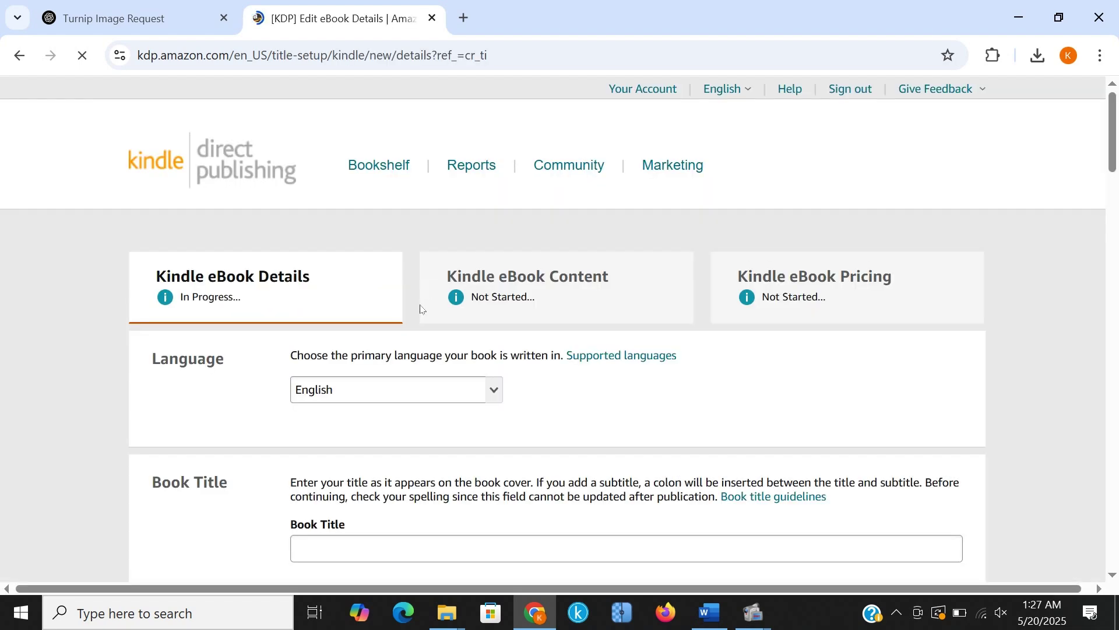
Enter the book title "The Painted Mango" and the subtitle "The Tale of a Farmer in a Village"
{"action": "scroll", "coordinate": [420, 309], "scroll_direction": "down", "scroll_amount": 5}
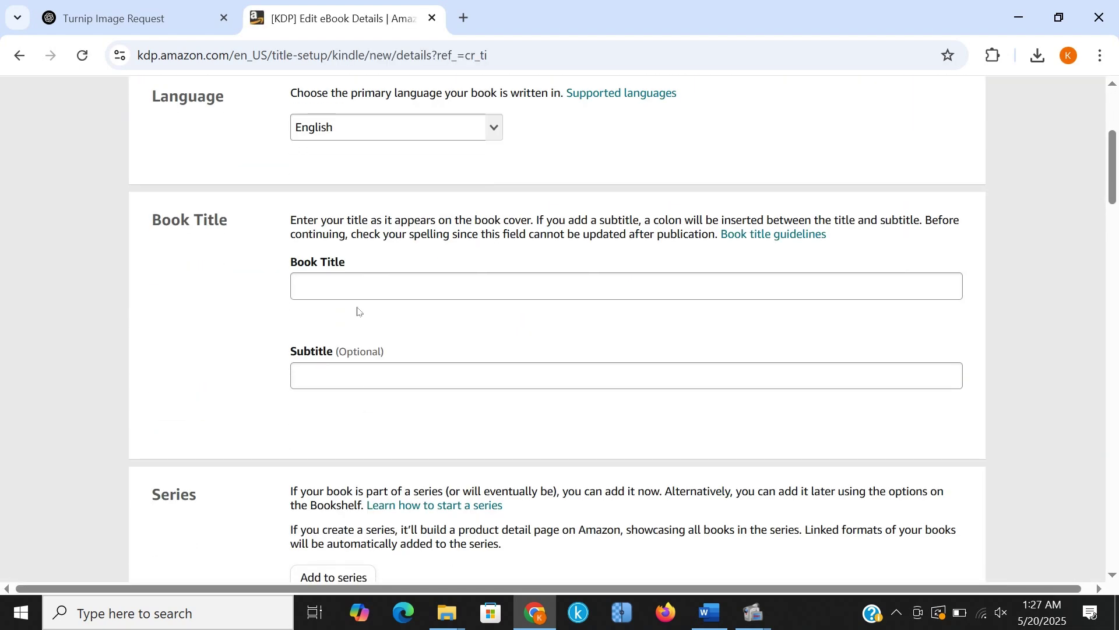
{"action": "left_click", "coordinate": [329, 280]}
{"action": "type", "text": "The Painted Mango"}
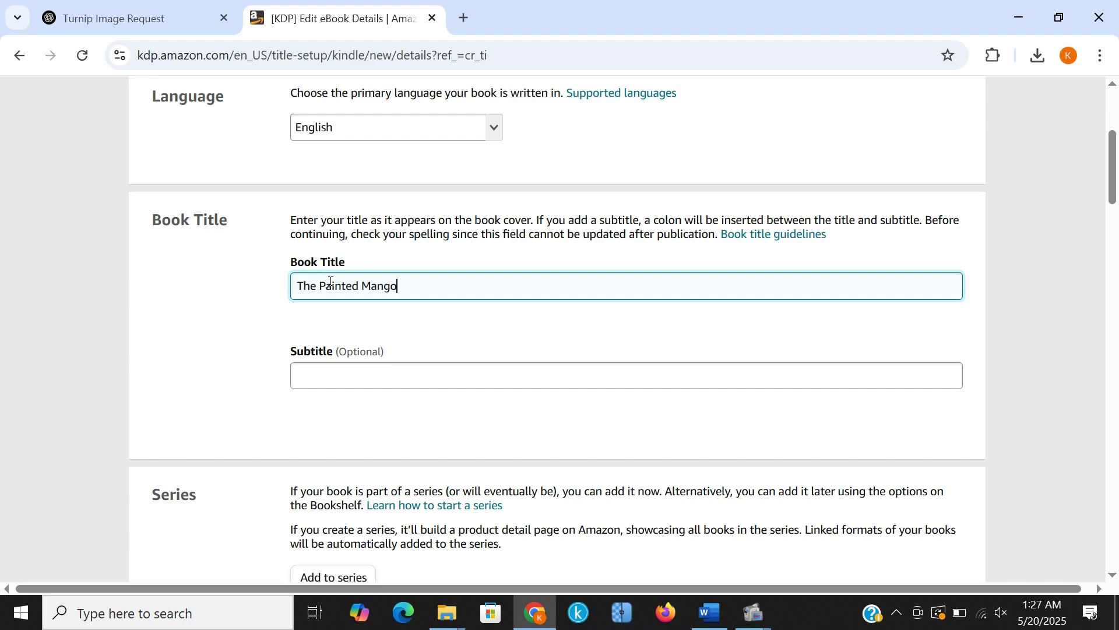
{"action": "left_click", "coordinate": [362, 376]}
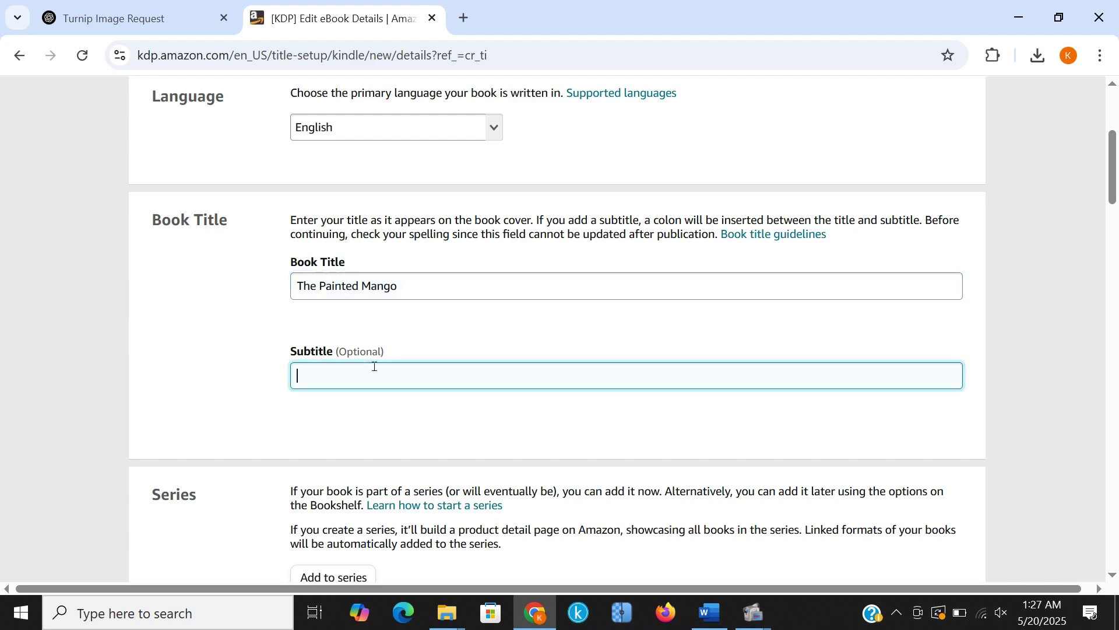
{"action": "type", "text": "The Tale of a Farmer in a Village"}
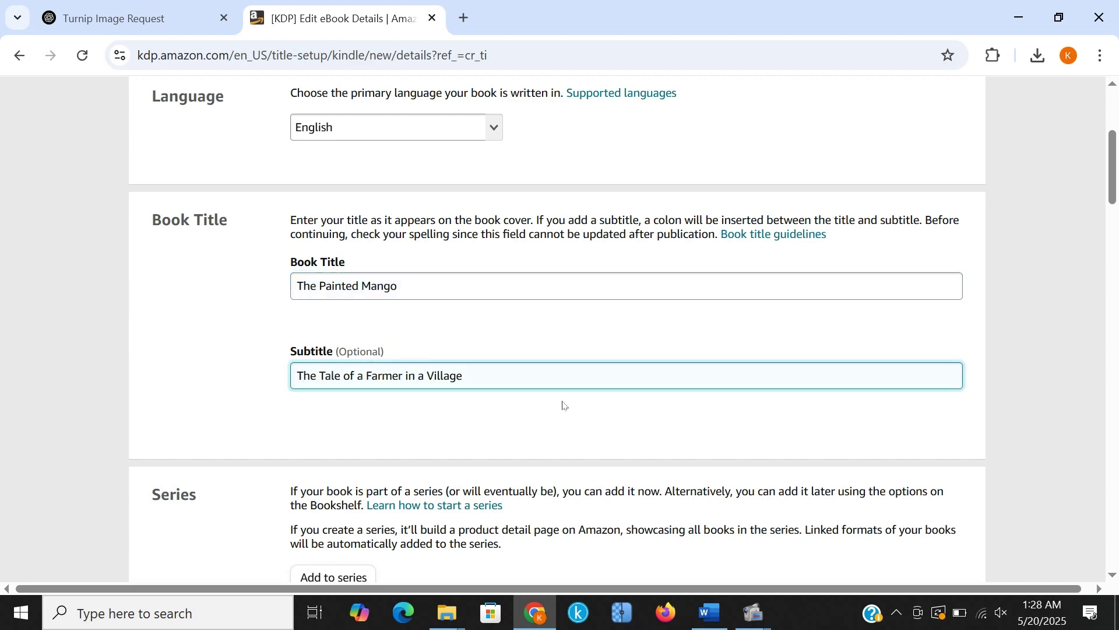
Enter the first and last name of the primary author, leaving the series and edition number blank
{"action": "scroll", "coordinate": [547, 407], "scroll_direction": "down", "scroll_amount": 3}
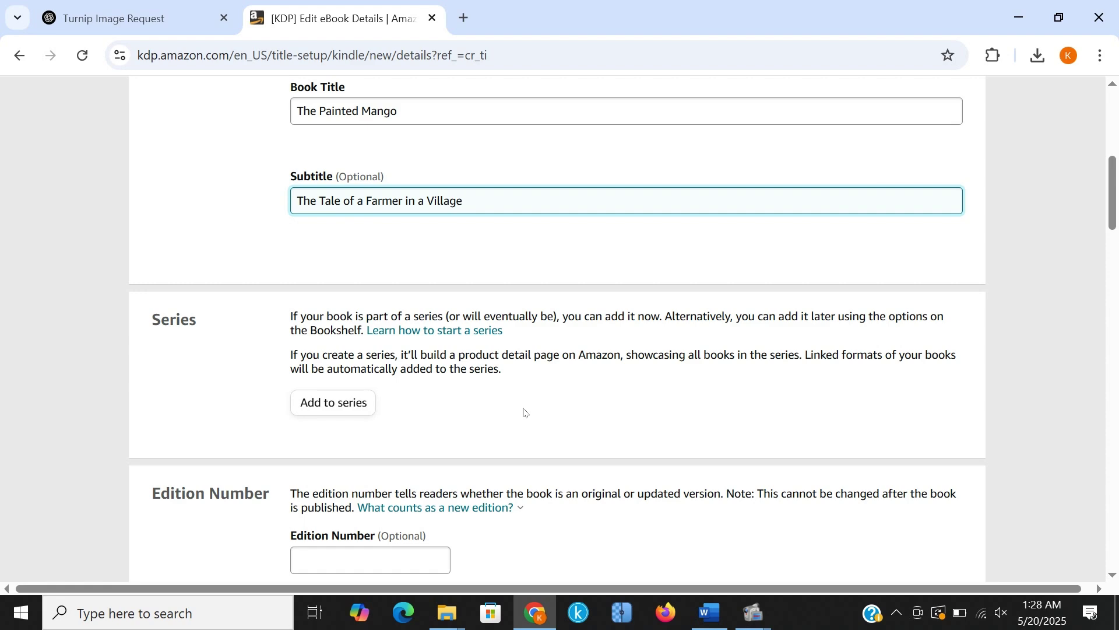
{"action": "scroll", "coordinate": [525, 411], "scroll_direction": "down", "scroll_amount": 3}
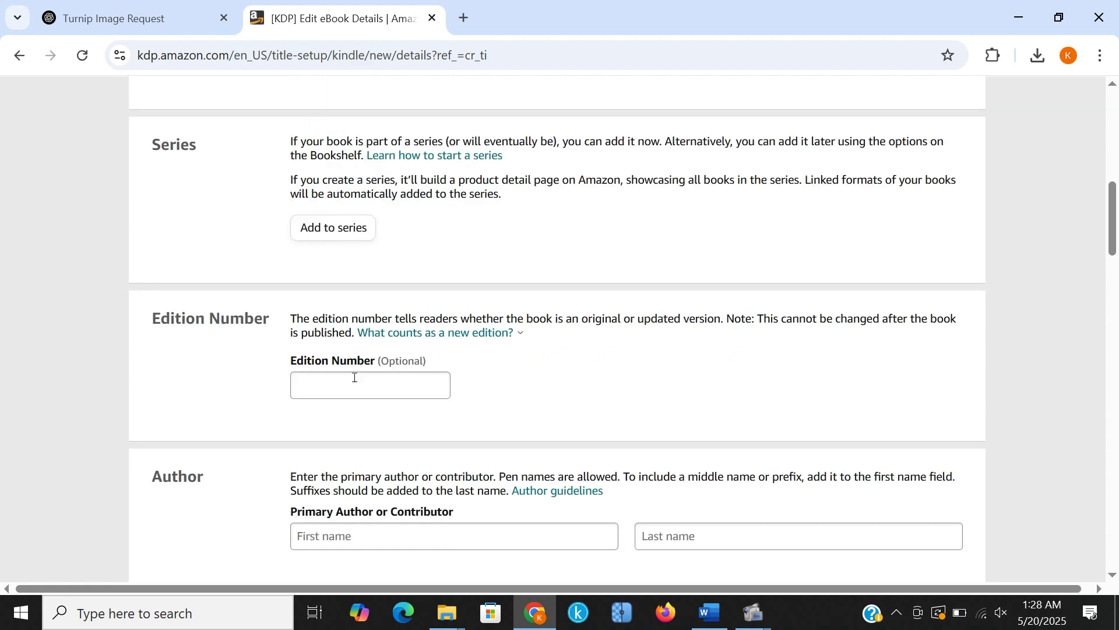
{"action": "scroll", "coordinate": [346, 376], "scroll_direction": "down", "scroll_amount": 2}
{"action": "left_click", "coordinate": [373, 453]}
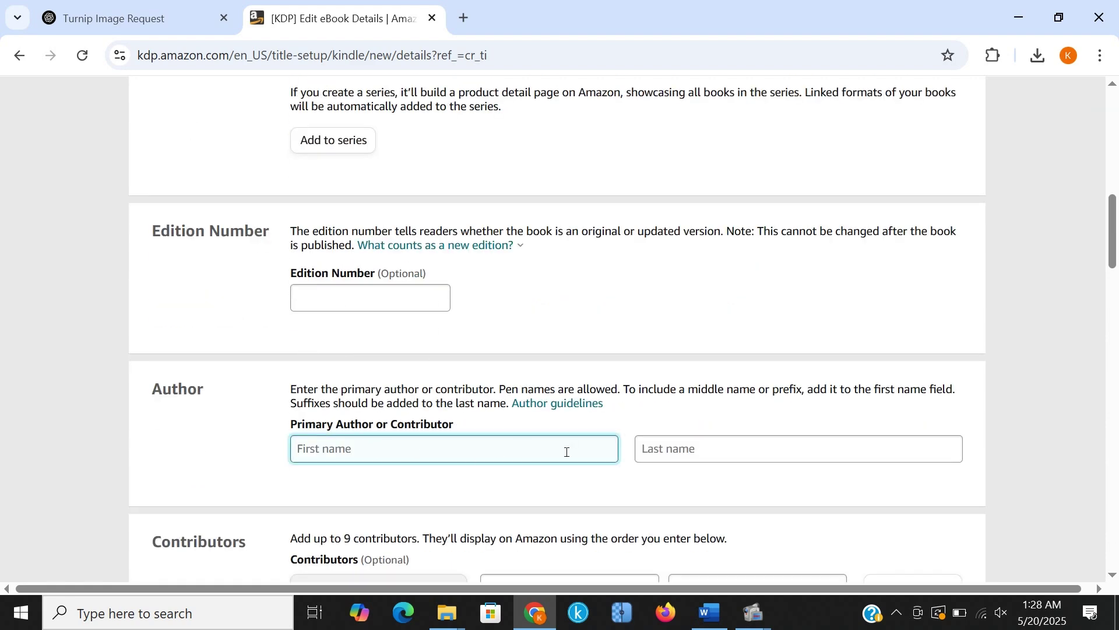
{"action": "type", "text": "Anzy"}
{"action": "left_click", "coordinate": [692, 449]}
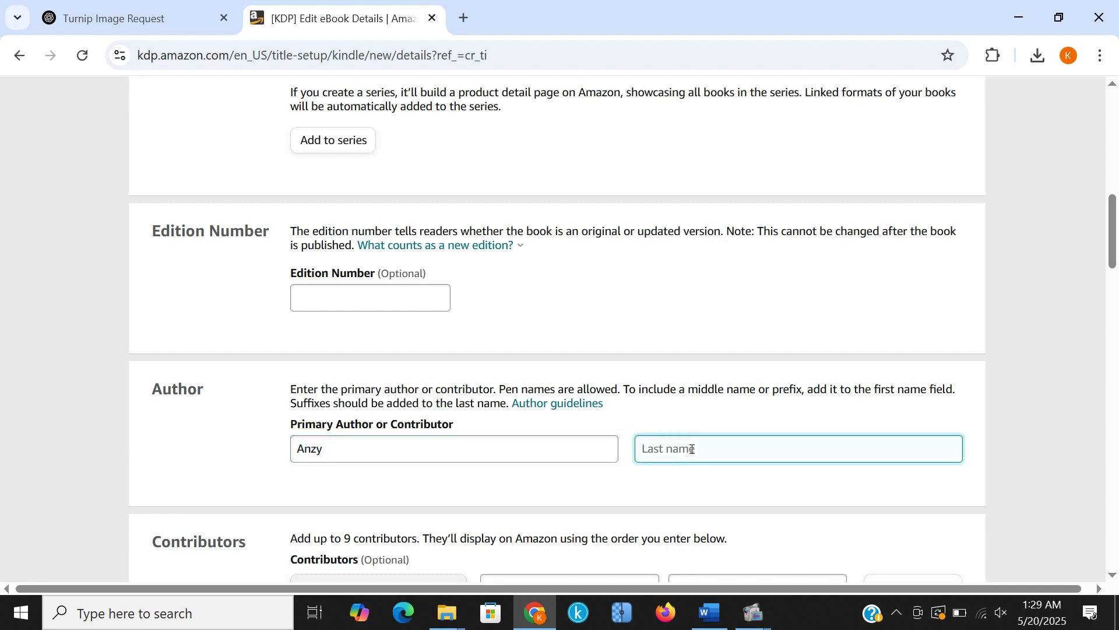
{"action": "type", "text": "Nova"}
Fill in the description of "The Painted Mango", remove the empty lines above its "Ideal For:" heading and review the text
{"action": "scroll", "coordinate": [432, 342], "scroll_direction": "down", "scroll_amount": 3}
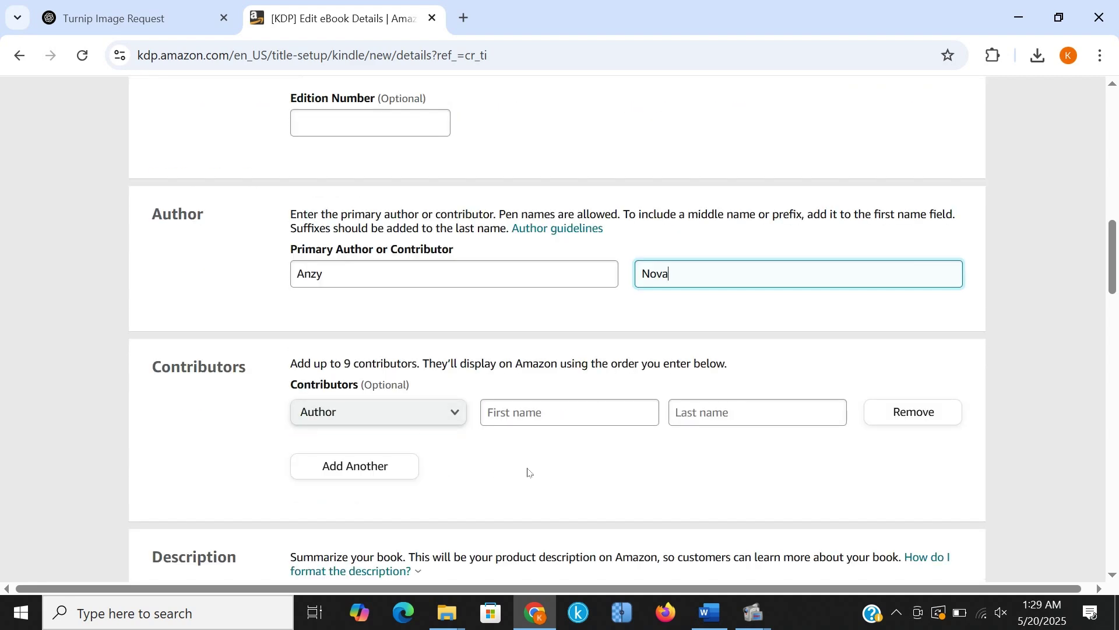
{"action": "scroll", "coordinate": [528, 473], "scroll_direction": "down", "scroll_amount": 2}
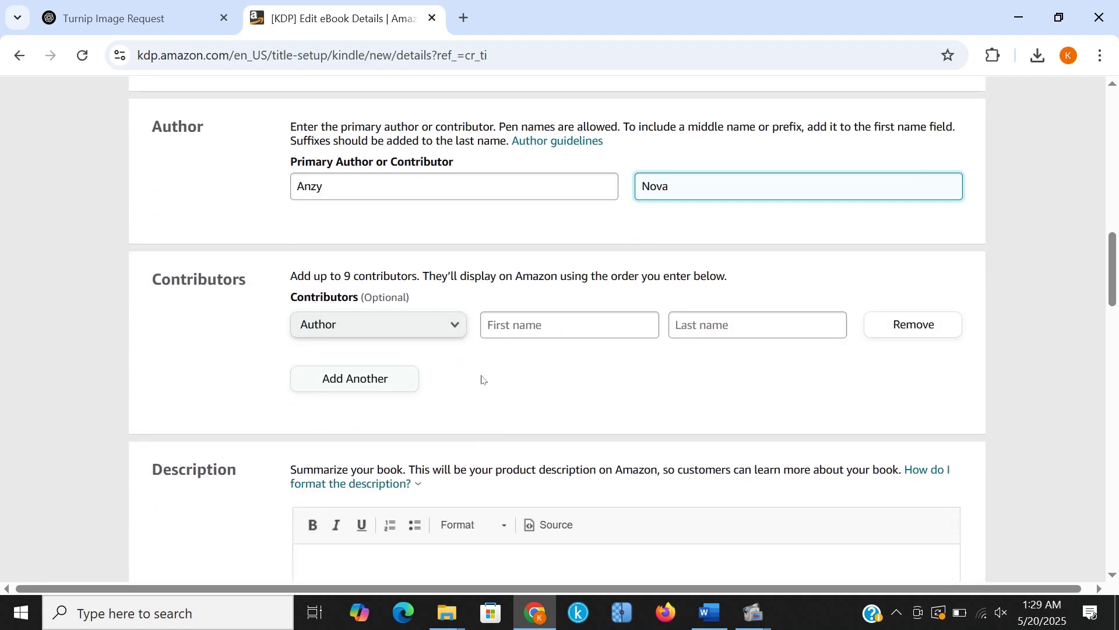
{"action": "scroll", "coordinate": [474, 379], "scroll_direction": "down", "scroll_amount": 4}
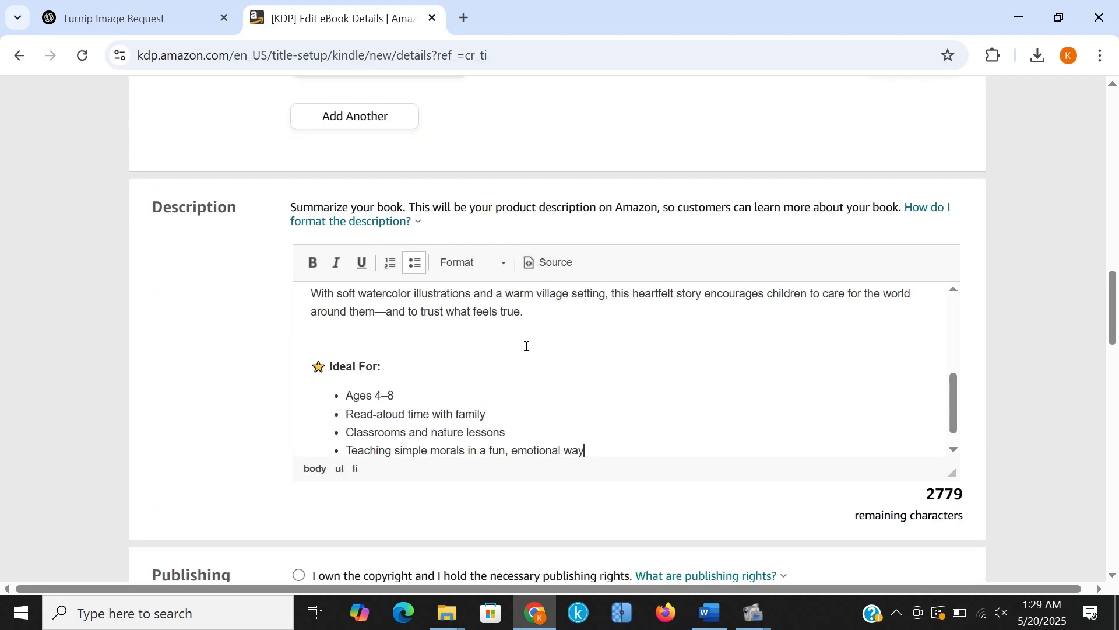
{"action": "left_click", "coordinate": [312, 367]}
{"action": "key", "text": "BackSpace"}
{"action": "key", "text": "BackSpace"}
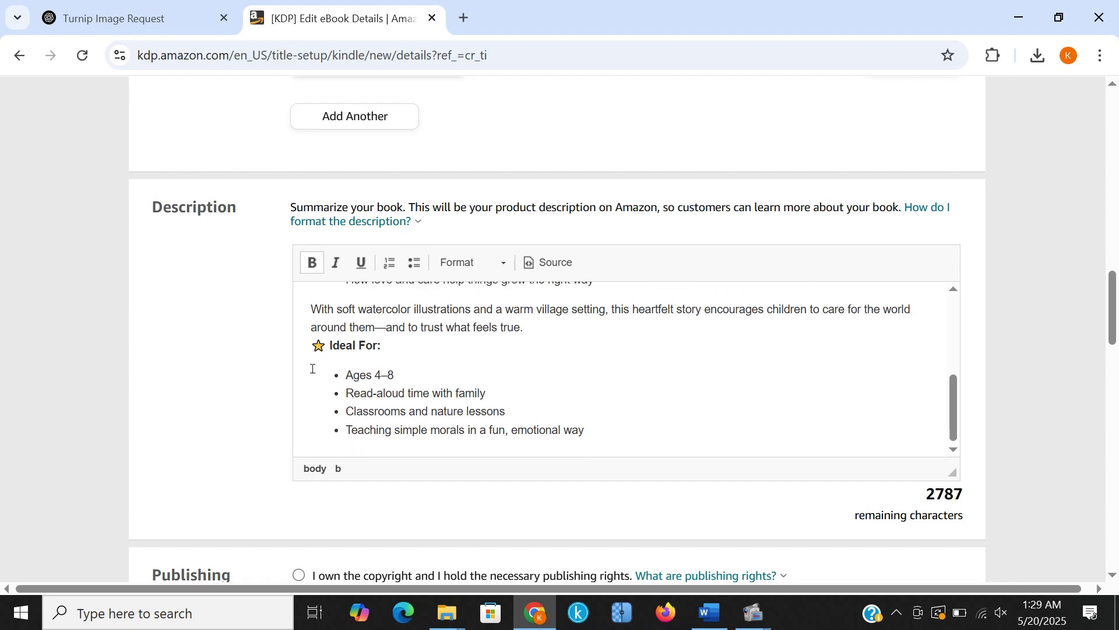
{"action": "scroll", "coordinate": [542, 405], "scroll_direction": "down", "scroll_amount": 3}
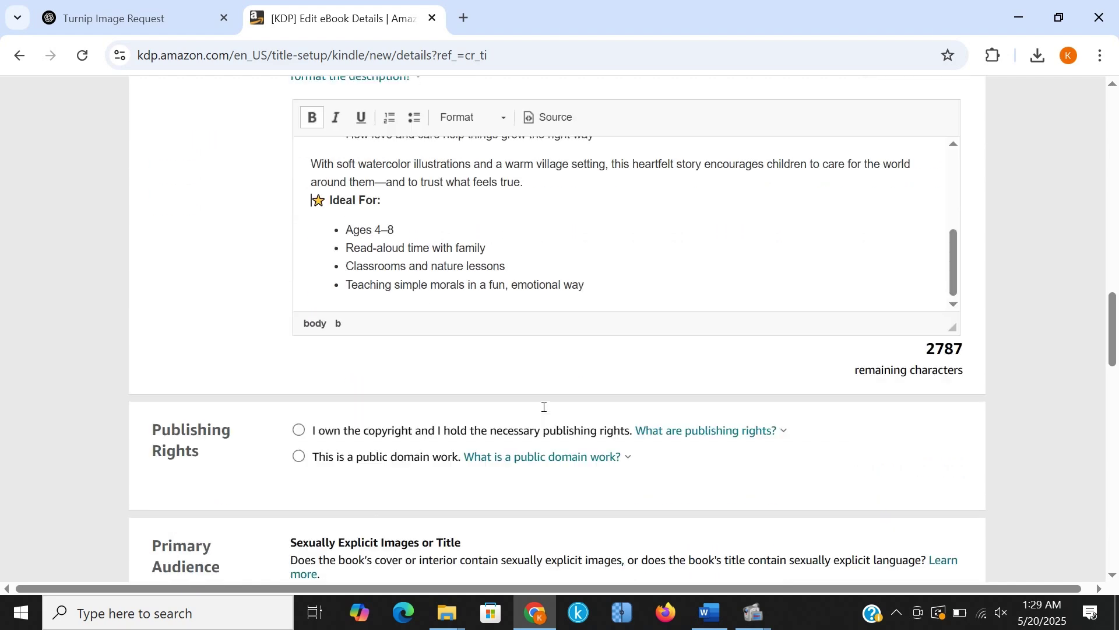
{"action": "scroll", "coordinate": [623, 251], "scroll_direction": "up", "scroll_amount": 5}
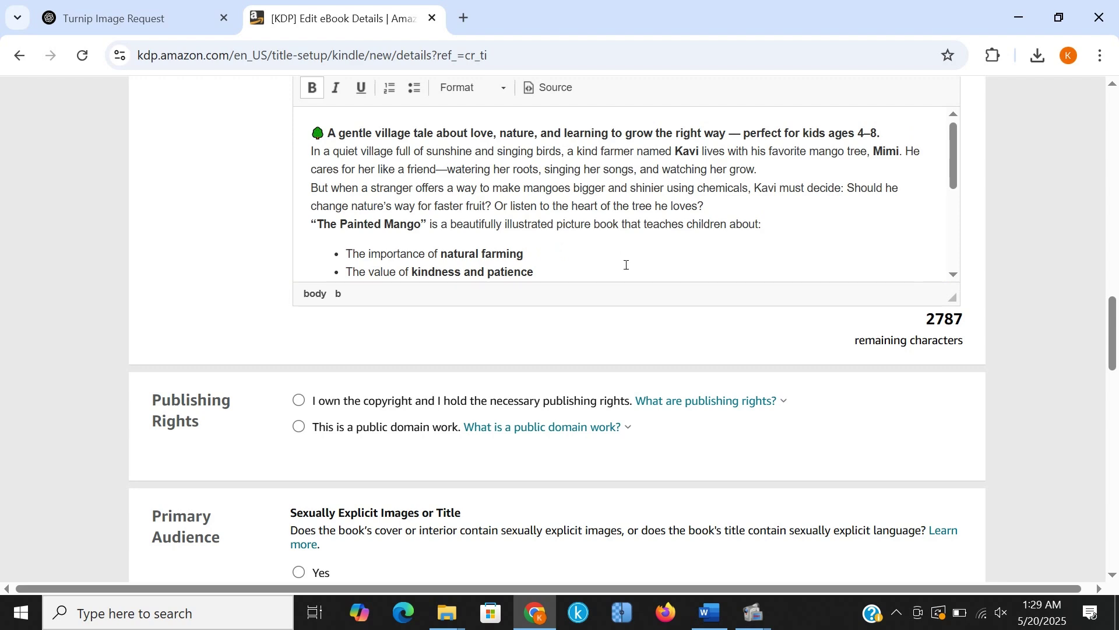
{"action": "scroll", "coordinate": [584, 228], "scroll_direction": "up", "scroll_amount": 3}
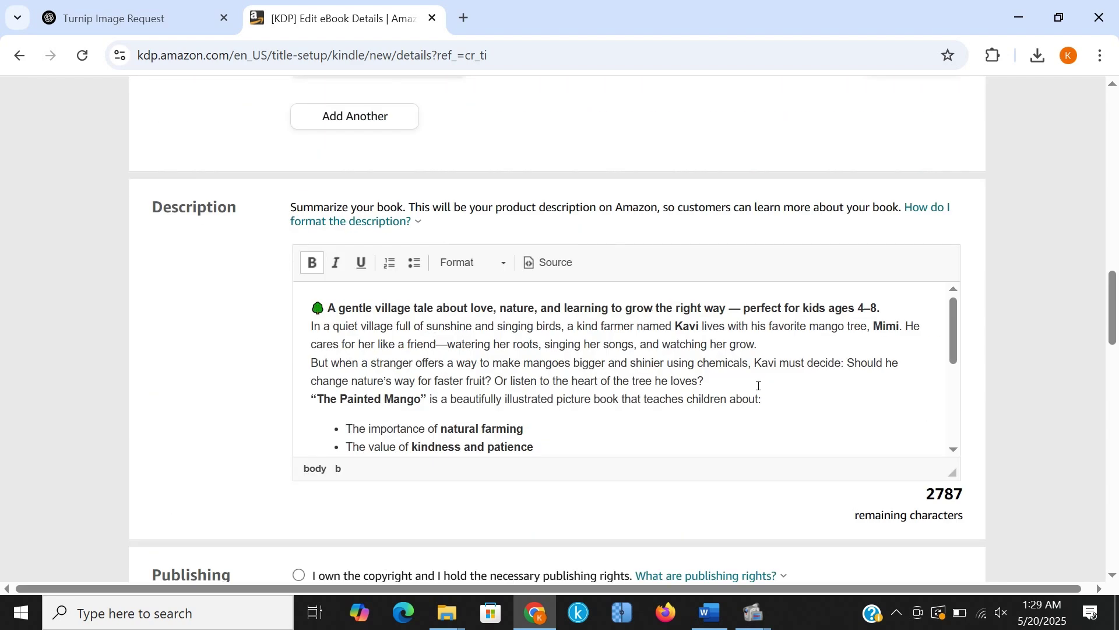
Declare ownership of the copyright and publishing rights, and answer No to sexually explicit images or title
{"action": "scroll", "coordinate": [798, 418], "scroll_direction": "down", "scroll_amount": 6}
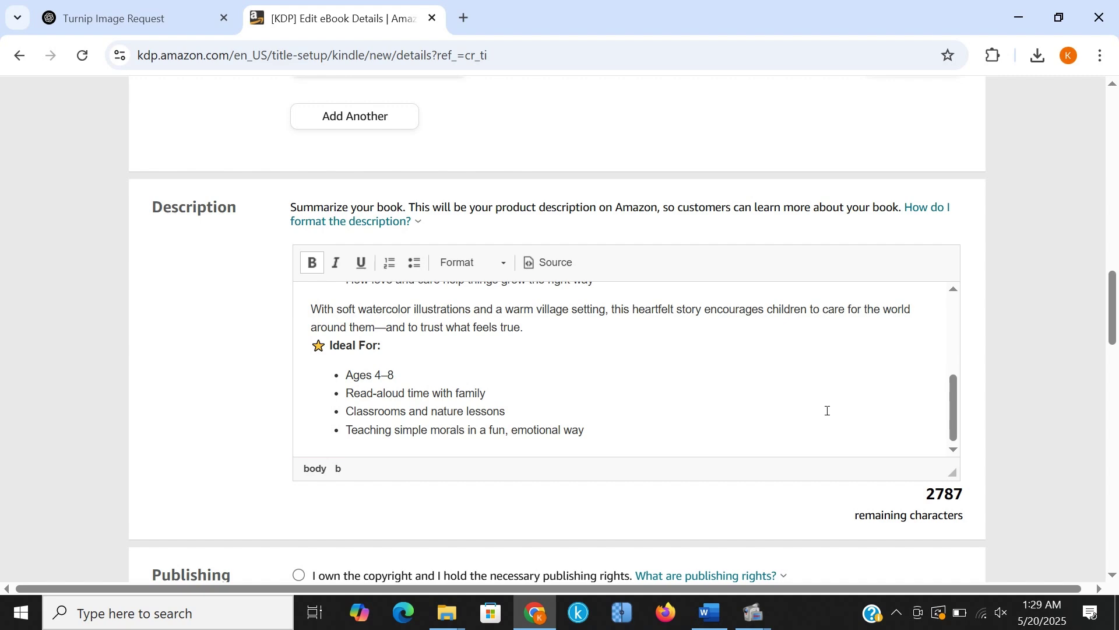
{"action": "scroll", "coordinate": [827, 410], "scroll_direction": "down", "scroll_amount": 5}
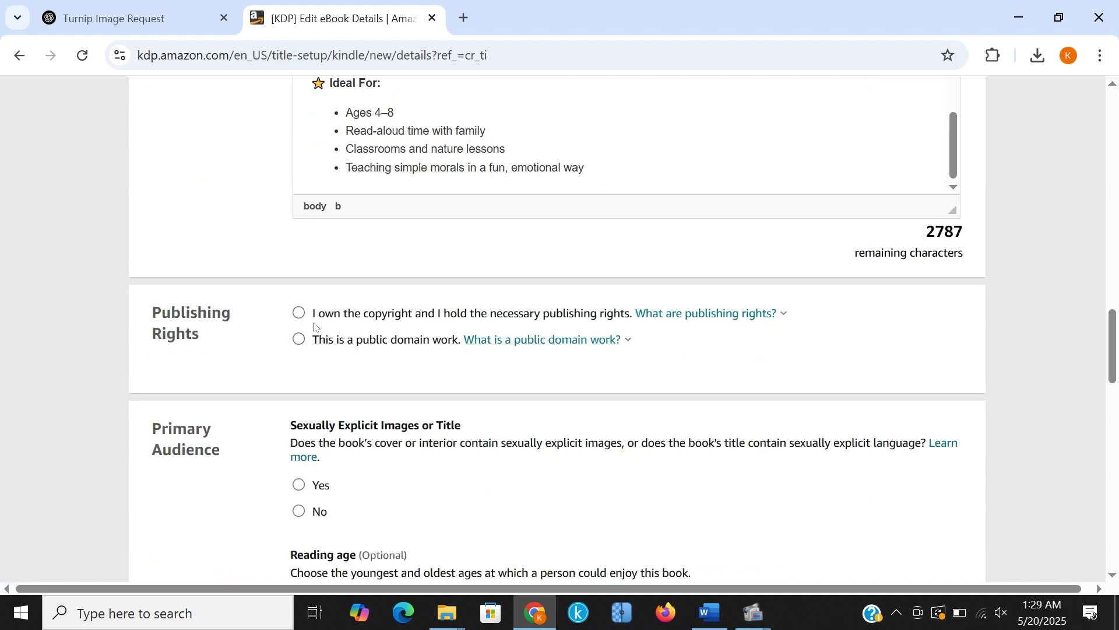
{"action": "left_click", "coordinate": [299, 313]}
{"action": "scroll", "coordinate": [408, 385], "scroll_direction": "down", "scroll_amount": 3}
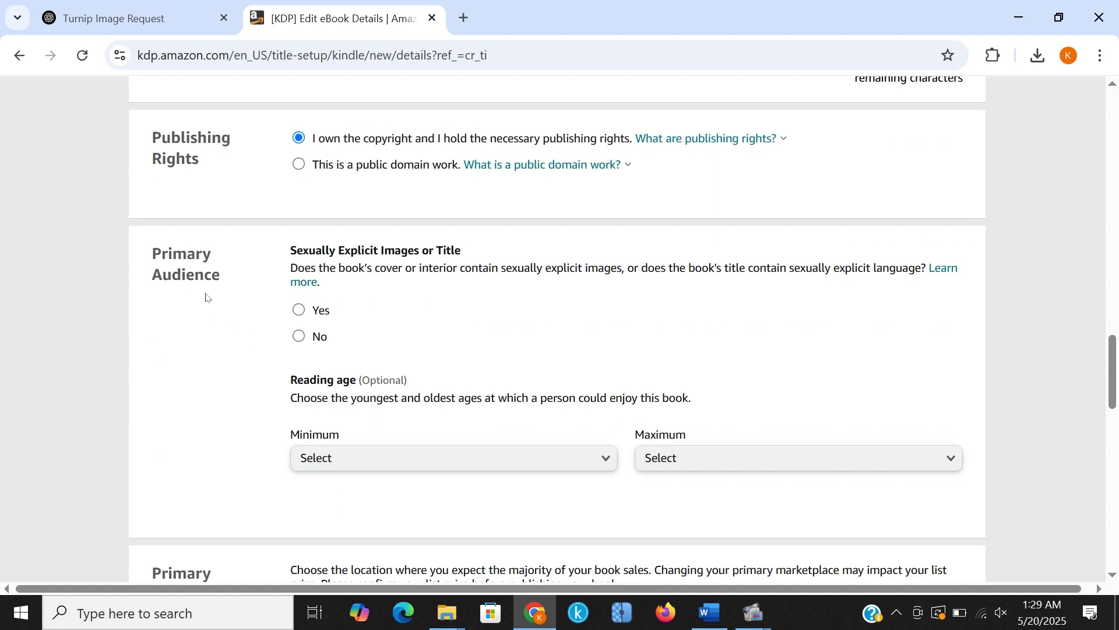
{"action": "left_click", "coordinate": [307, 339]}
Set the reading age to a minimum of 3 and a maximum of 8, with Amazon.com as the primary marketplace
{"action": "scroll", "coordinate": [435, 372], "scroll_direction": "down", "scroll_amount": 1}
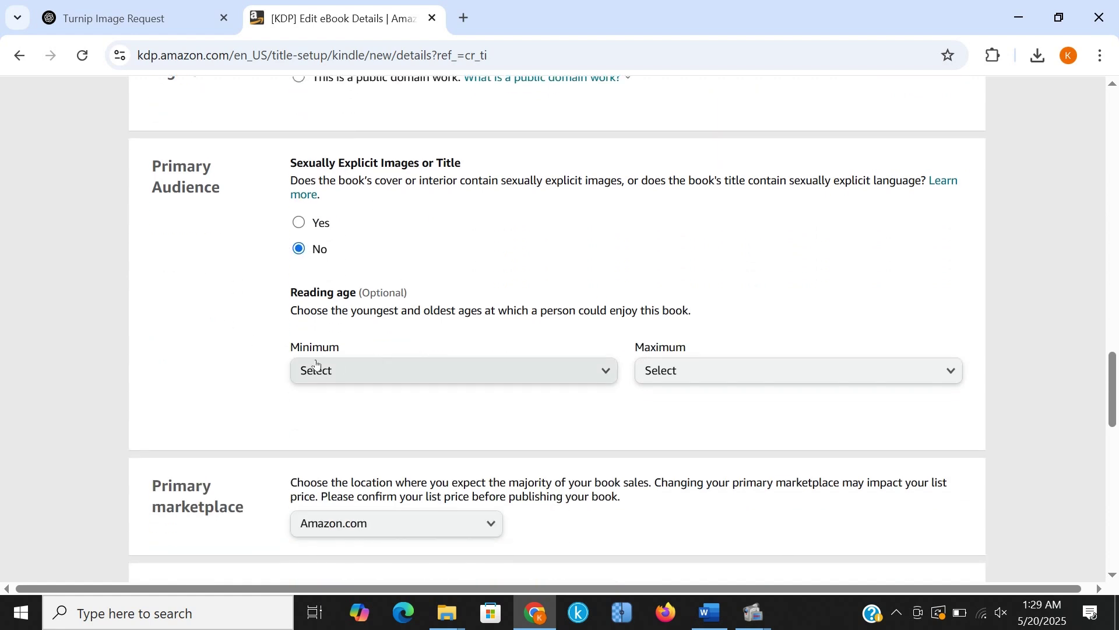
{"action": "left_click", "coordinate": [371, 369]}
{"action": "left_click", "coordinate": [305, 191]}
{"action": "scroll", "coordinate": [525, 292], "scroll_direction": "down", "scroll_amount": 3}
{"action": "left_click", "coordinate": [689, 198]}
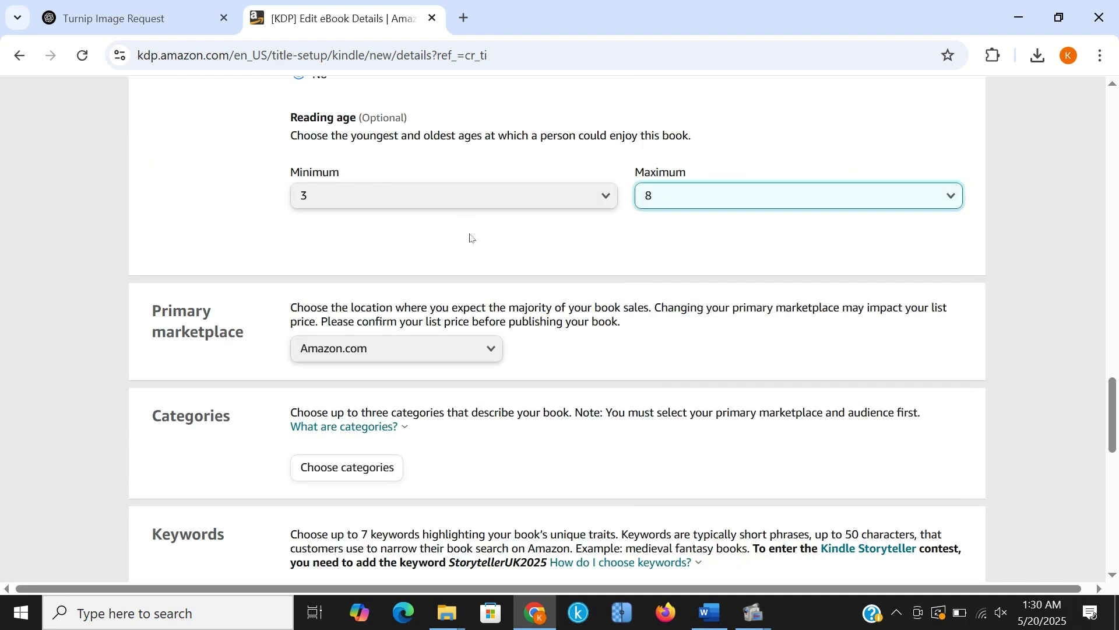
{"action": "left_click", "coordinate": [454, 353]}
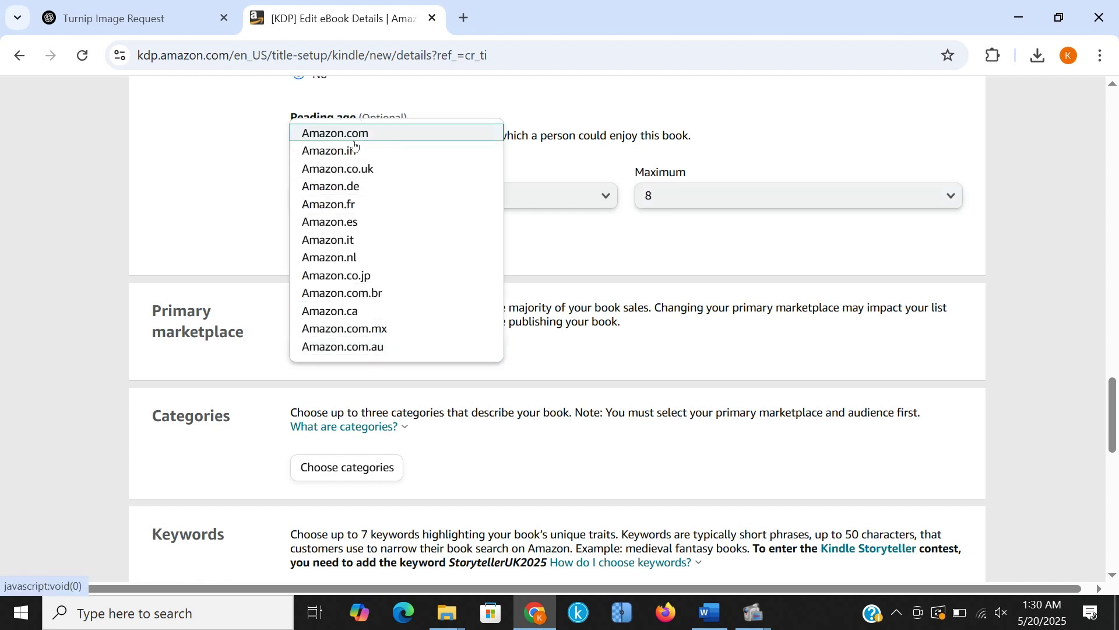
{"action": "scroll", "coordinate": [437, 462], "scroll_direction": "down", "scroll_amount": 3}
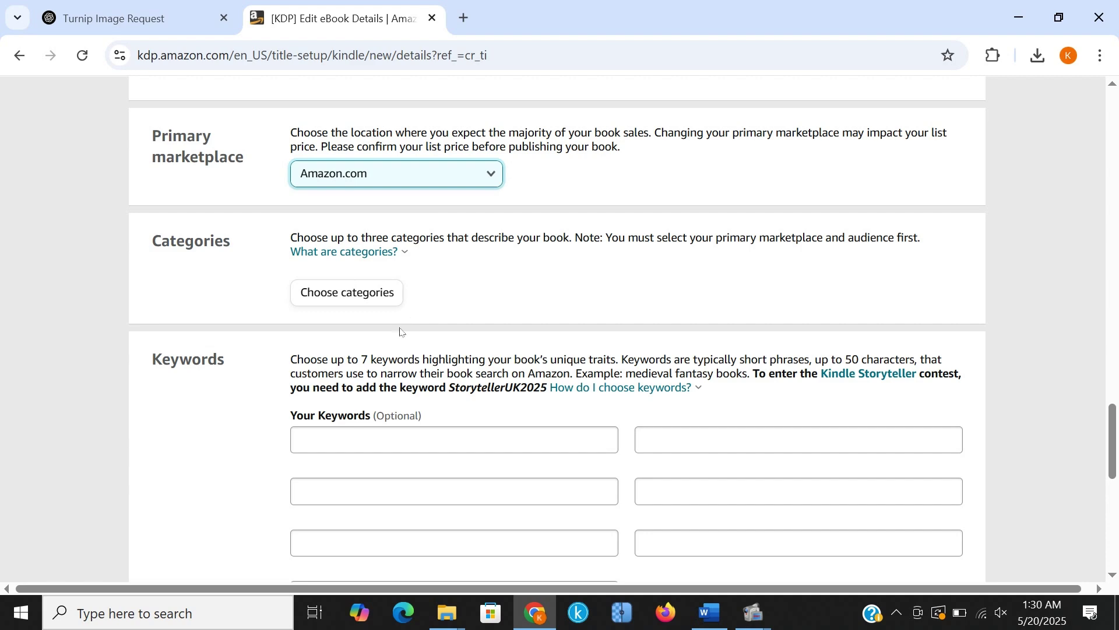
Start choosing the book's categories and select Children's eBooks as the main category
{"action": "left_click", "coordinate": [344, 297]}
{"action": "left_click", "coordinate": [274, 312]}
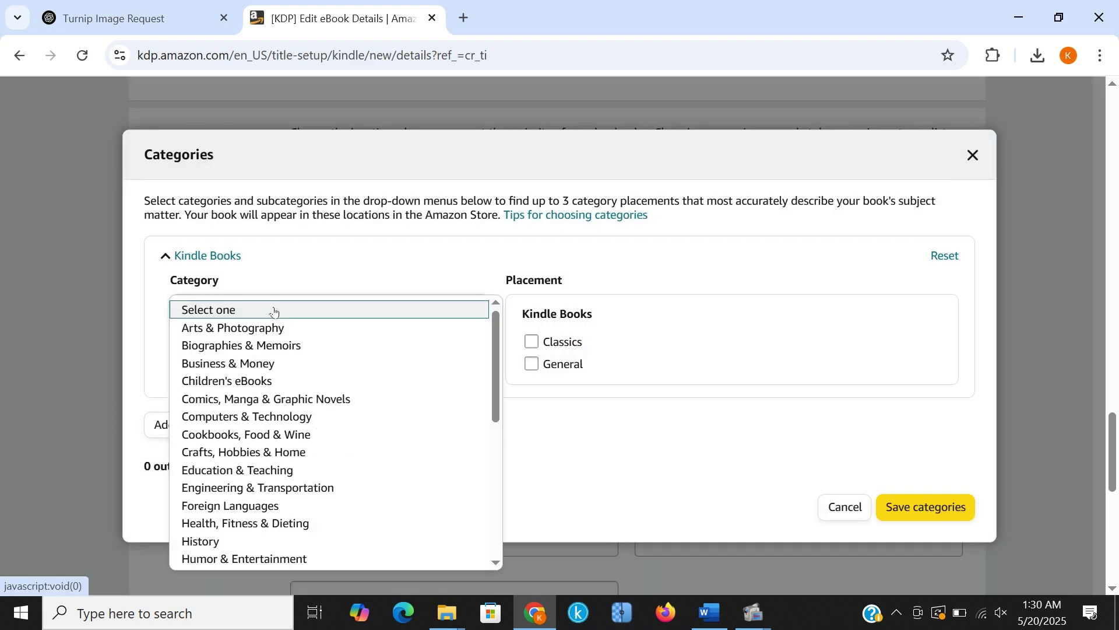
{"action": "left_click", "coordinate": [294, 380]}
Try the subcategories Ages 3-5 and Basic Concepts under Children's eBooks
{"action": "left_click", "coordinate": [278, 365]}
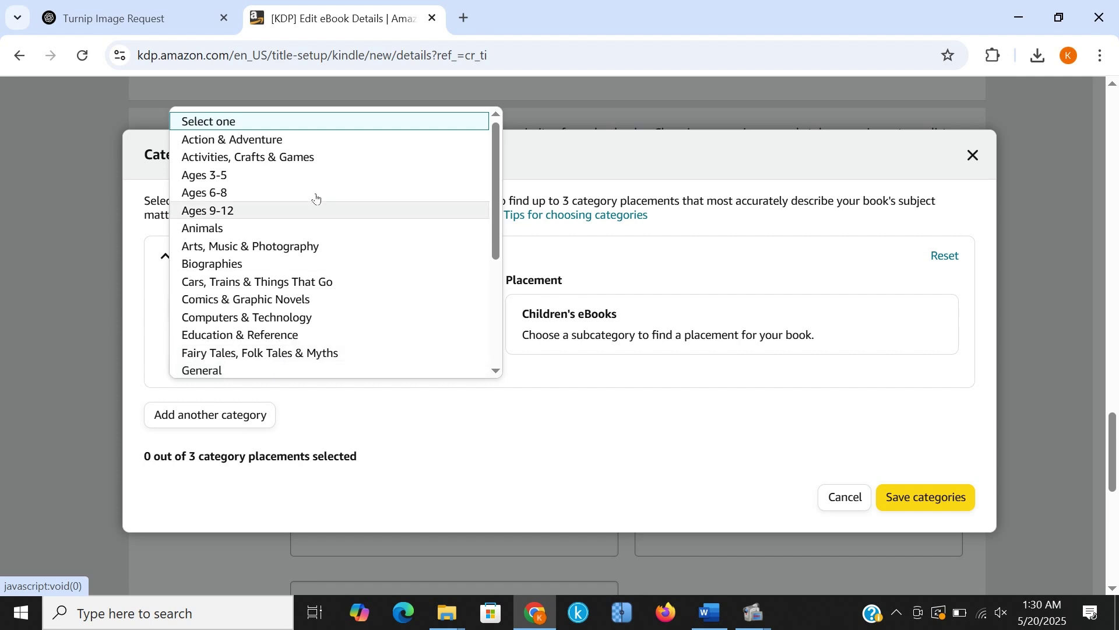
{"action": "left_click", "coordinate": [292, 176]}
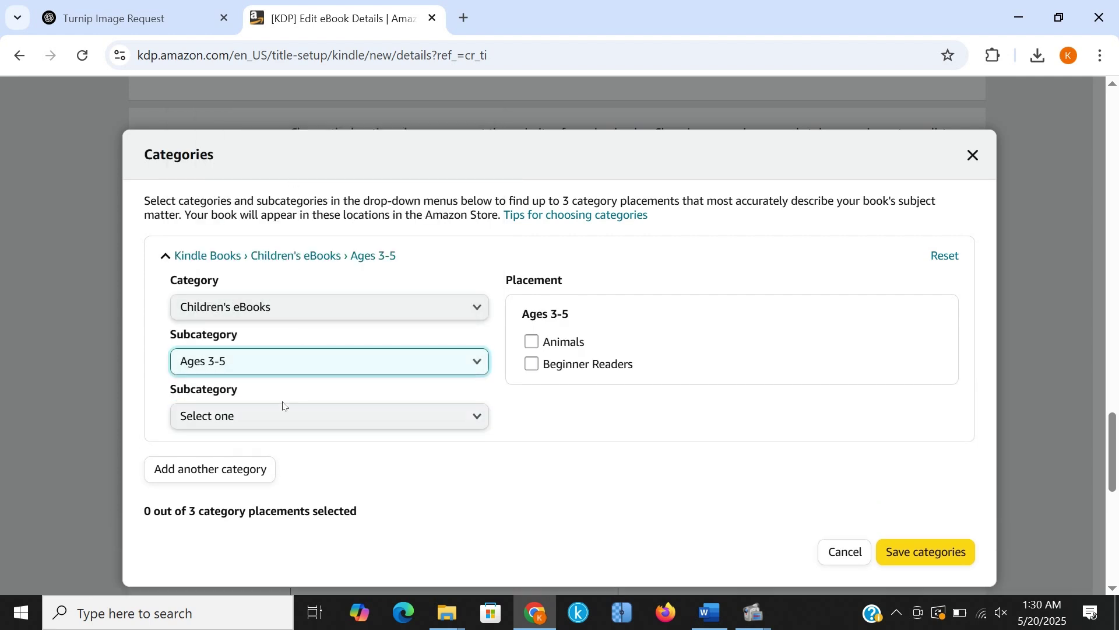
{"action": "left_click", "coordinate": [273, 420]}
{"action": "left_click", "coordinate": [270, 438]}
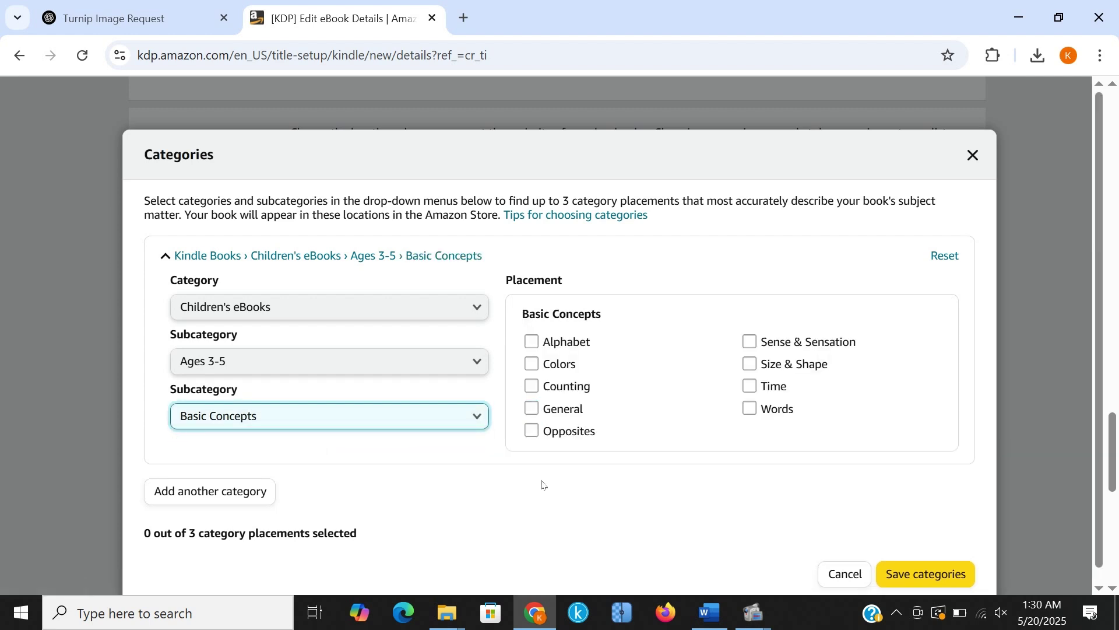
Select the placements Fairy Tales, Folk Tales & Myths › General and Children's Comics & Graphic Novels › Action & Adventure, and save the categories
{"action": "left_click", "coordinate": [282, 370]}
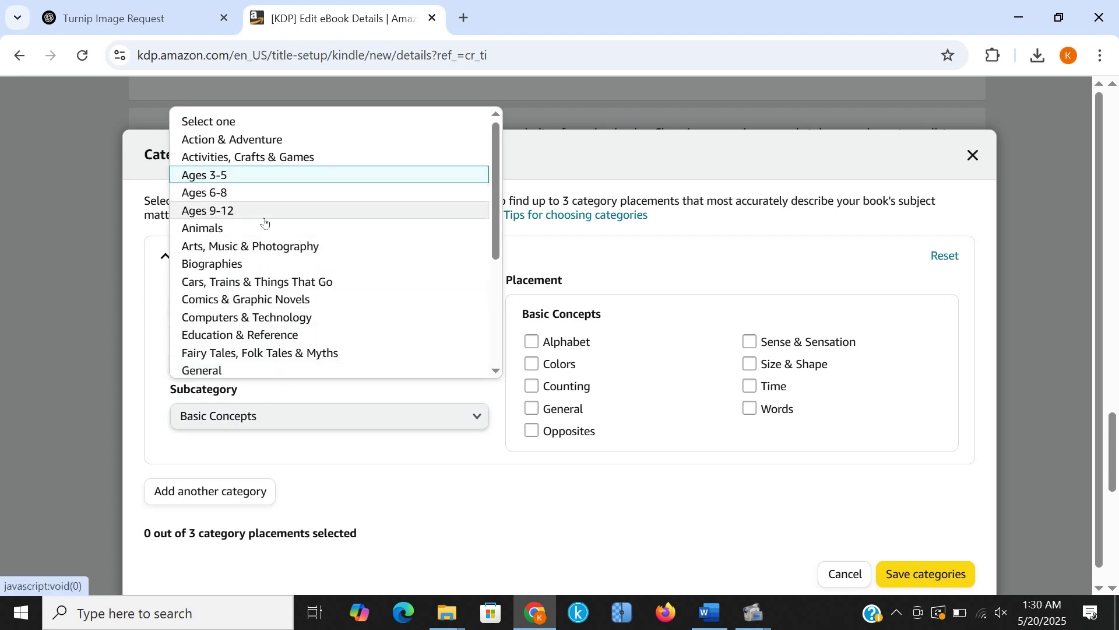
{"action": "left_click", "coordinate": [303, 356]}
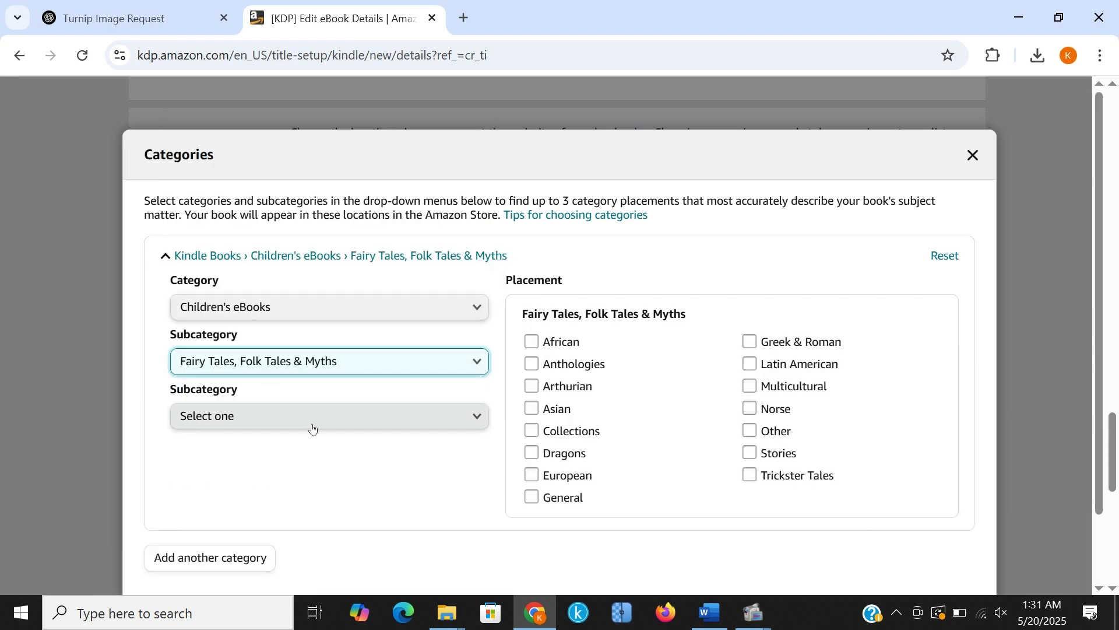
{"action": "left_click", "coordinate": [312, 429]}
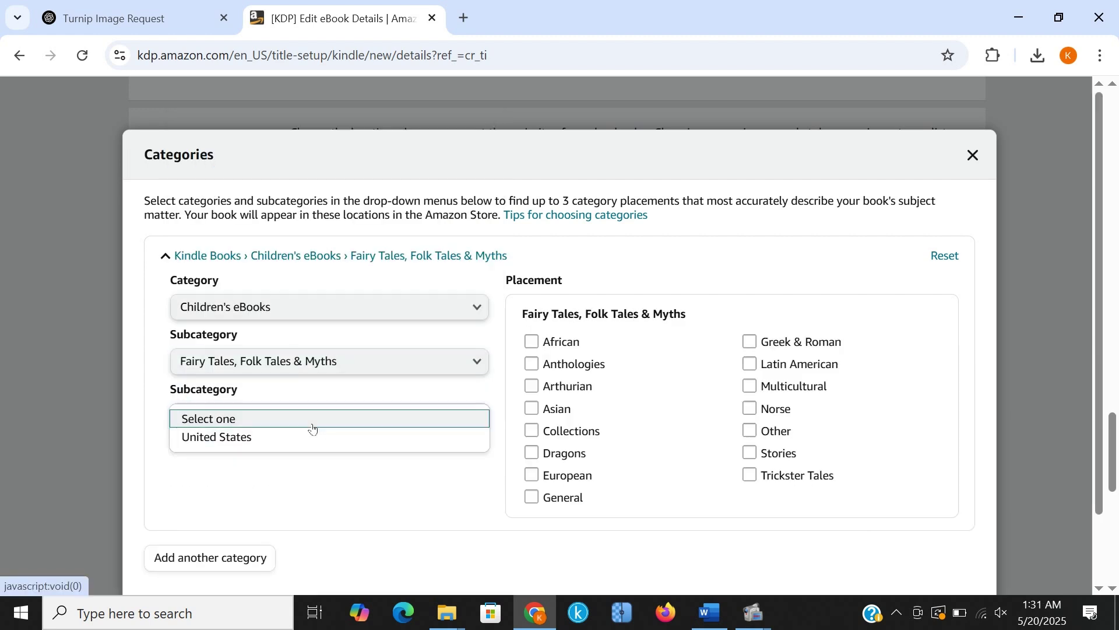
{"action": "left_click", "coordinate": [313, 427]}
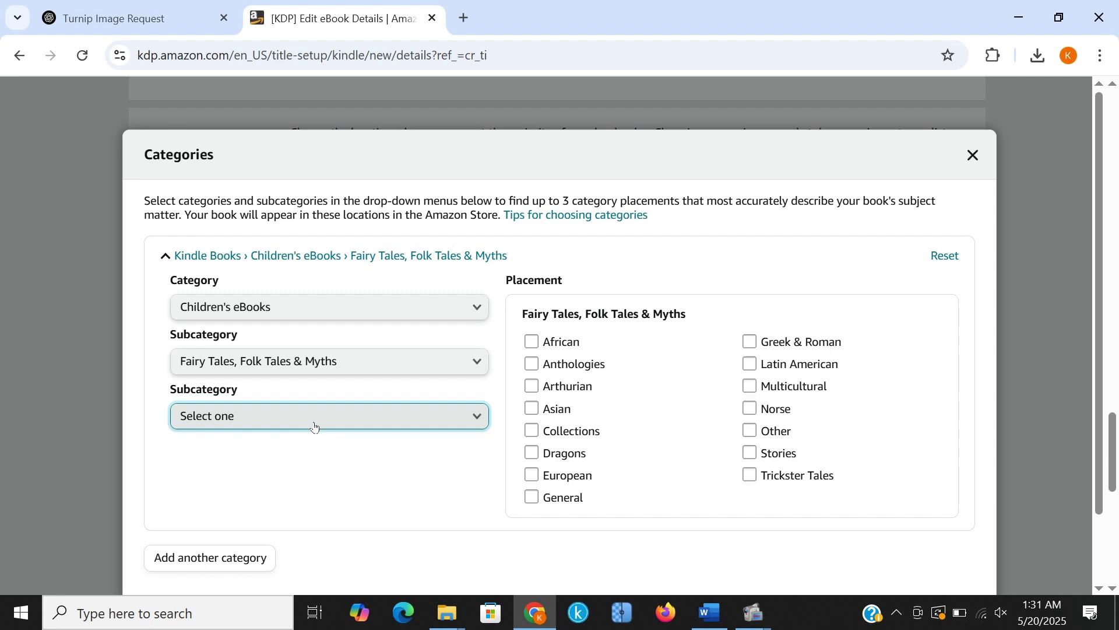
{"action": "left_click", "coordinate": [533, 497]}
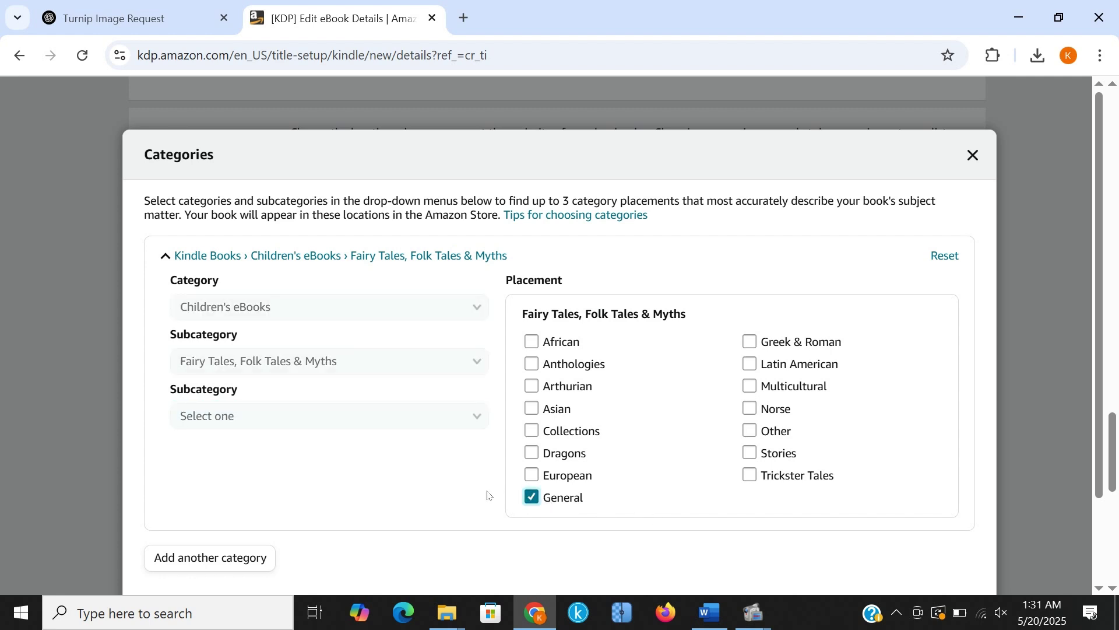
{"action": "scroll", "coordinate": [641, 528], "scroll_direction": "down", "scroll_amount": 2}
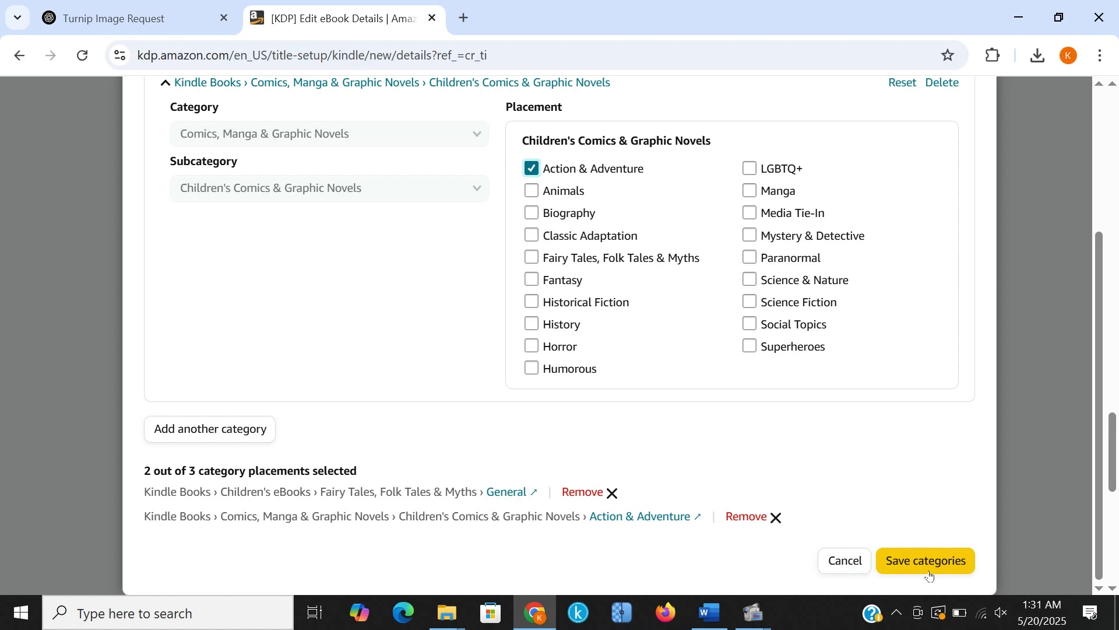
{"action": "left_click", "coordinate": [929, 562]}
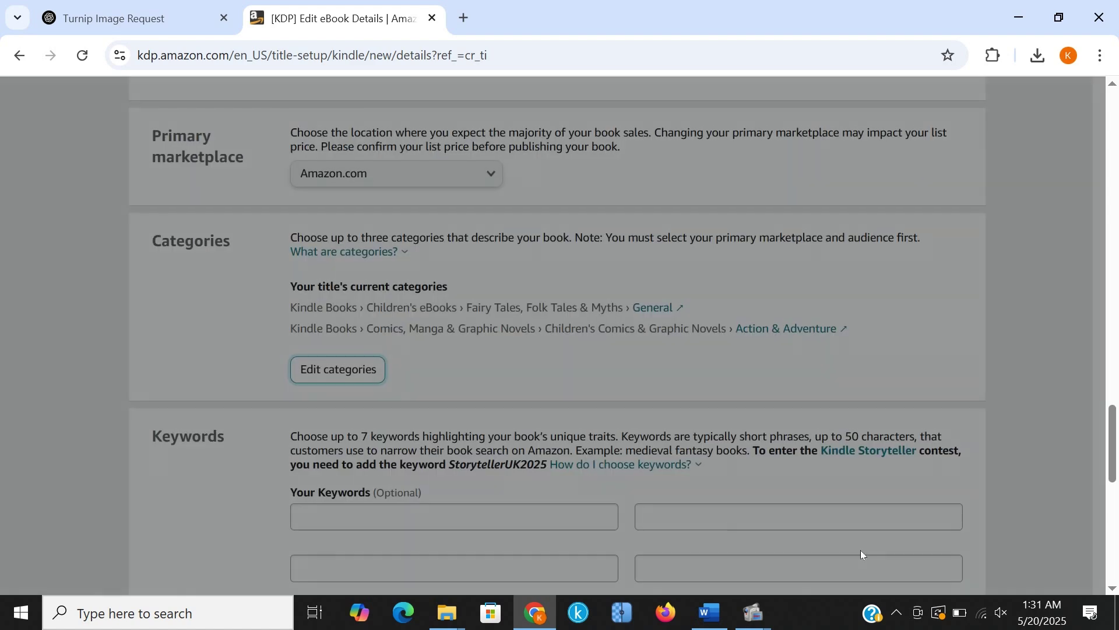
Fill in all seven keywords, such as "children's picture book ages 4-8", "children's book about farming" and "bedtime storybook for children"
{"action": "scroll", "coordinate": [380, 461], "scroll_direction": "down", "scroll_amount": 5}
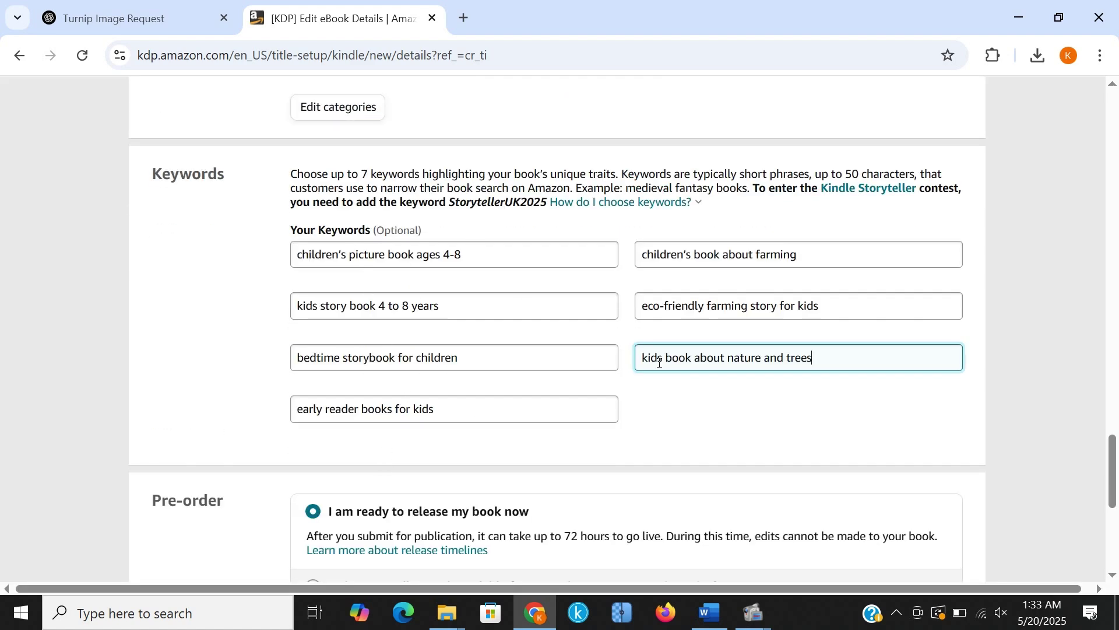
{"action": "left_click_drag", "start_coordinate": [169, 173], "coordinate": [247, 178]}
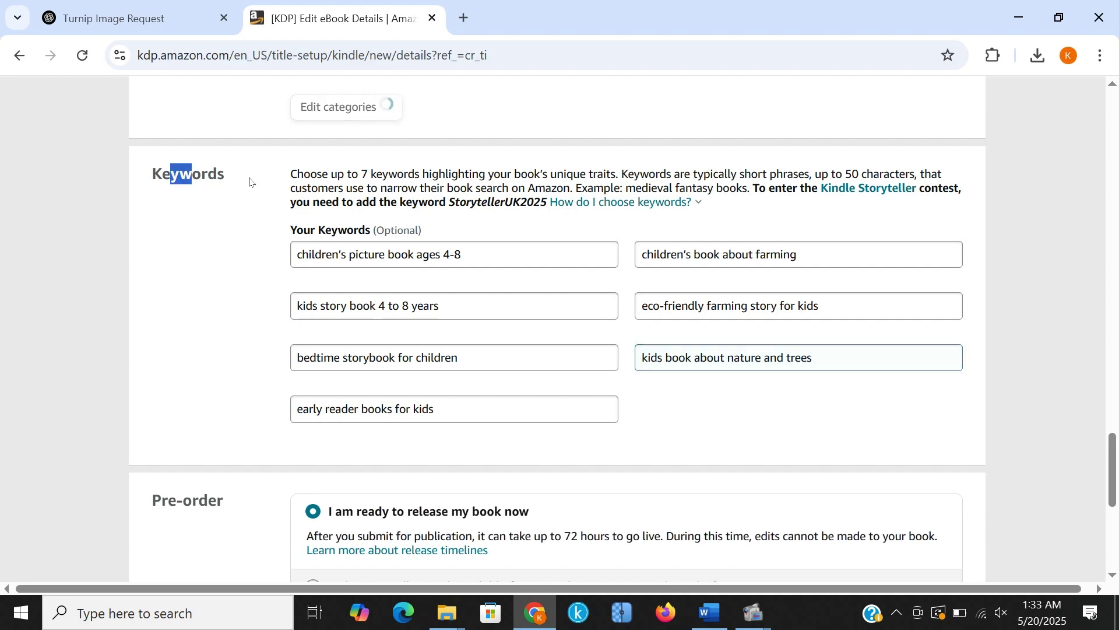
{"action": "left_click", "coordinate": [701, 395]}
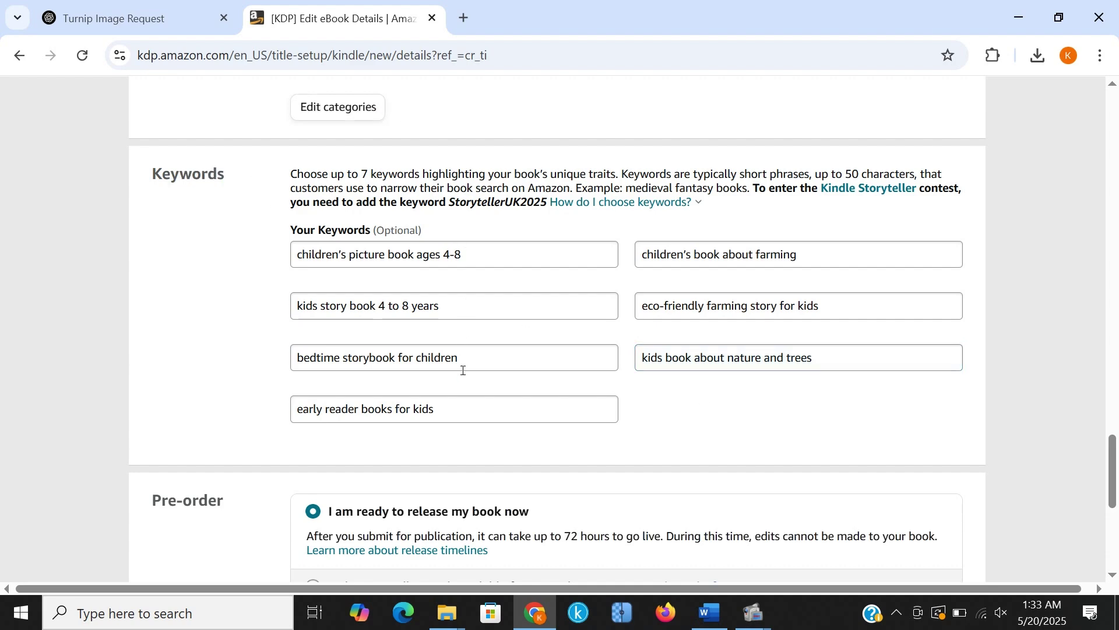
Keep the option to release the book now, review the release timeline, and save the details to continue to the eBook content
{"action": "scroll", "coordinate": [462, 370], "scroll_direction": "down", "scroll_amount": 5}
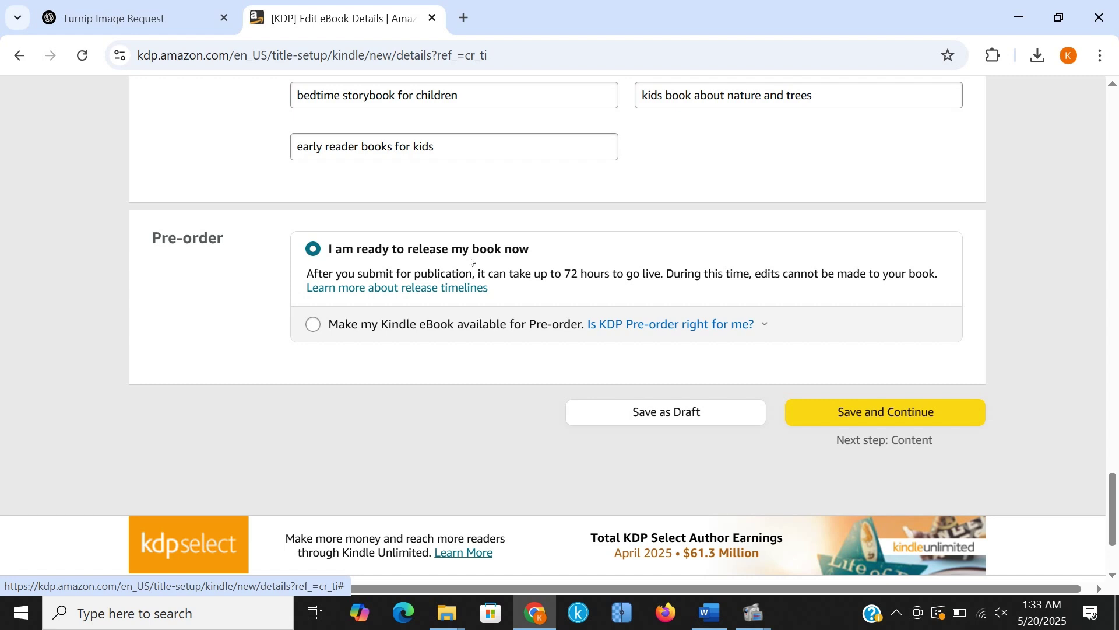
{"action": "left_click_drag", "start_coordinate": [564, 274], "coordinate": [698, 272]}
{"action": "left_click", "coordinate": [702, 289]}
{"action": "left_click", "coordinate": [851, 411]}
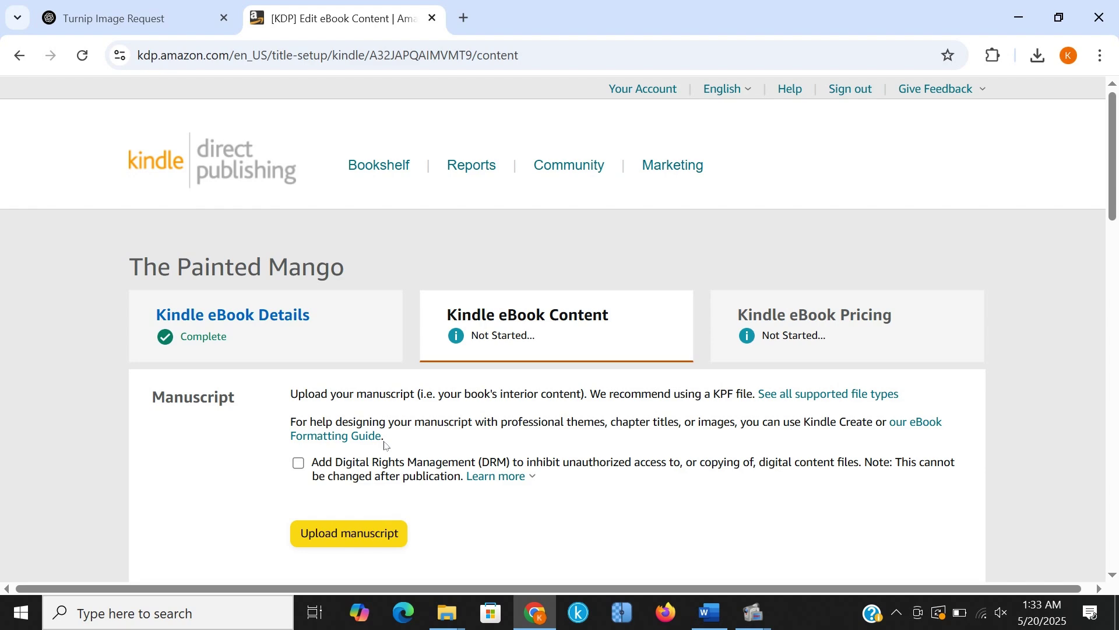
Upload the manuscript "kids story book ages 4-8.kpf" without DRM, and upload a ready-made cover file
{"action": "scroll", "coordinate": [225, 442], "scroll_direction": "down", "scroll_amount": 3}
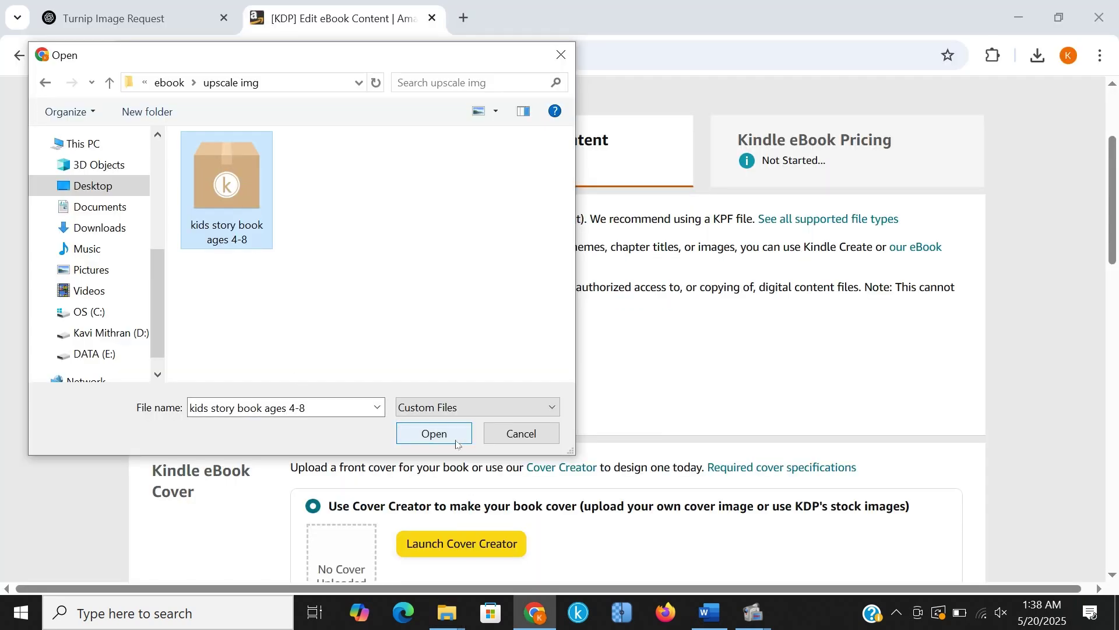
{"action": "left_click", "coordinate": [455, 440]}
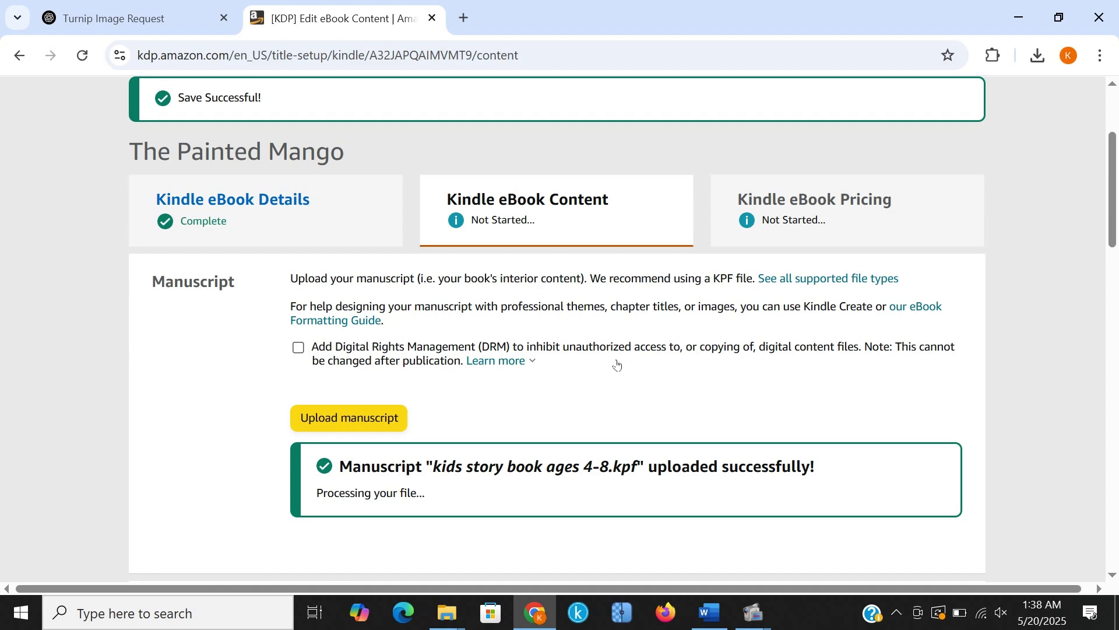
{"action": "scroll", "coordinate": [617, 364], "scroll_direction": "down", "scroll_amount": 6}
{"action": "left_click", "coordinate": [455, 428]}
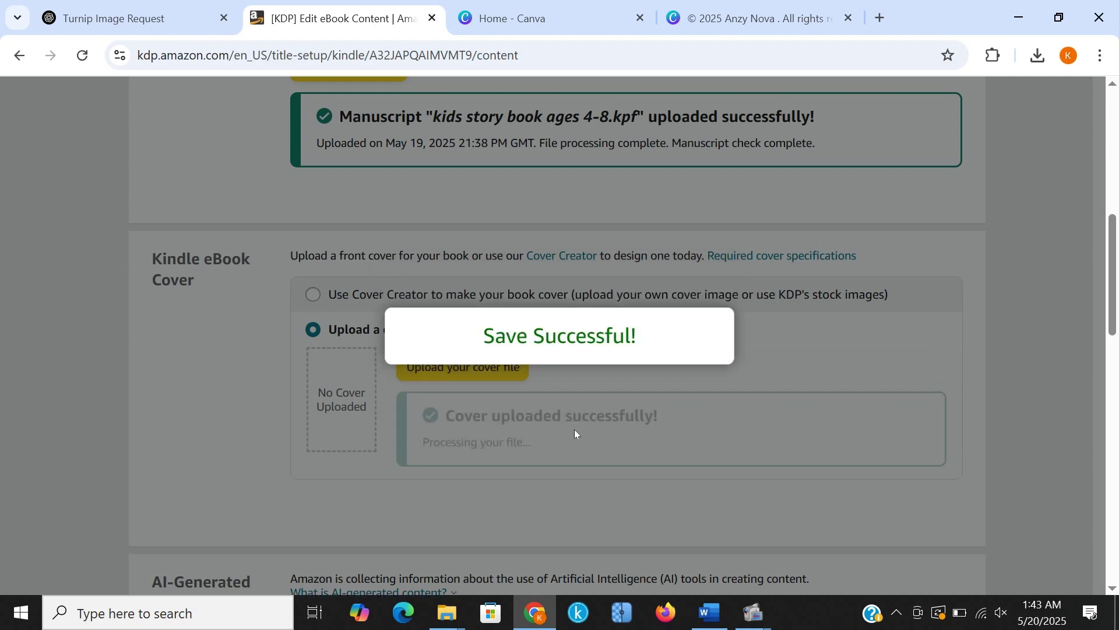
Declare the use of AI tools, with texts as "Some sections, with extensive editing" and ChatGpt as the text tool
{"action": "scroll", "coordinate": [622, 446], "scroll_direction": "down", "scroll_amount": 4}
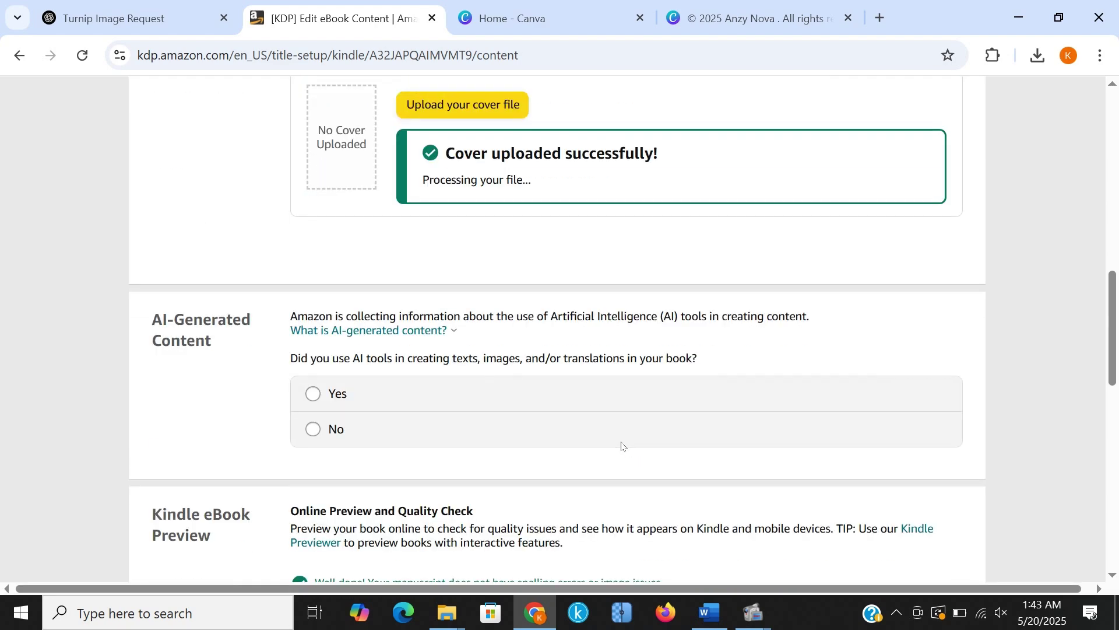
{"action": "left_click", "coordinate": [313, 396]}
{"action": "left_click", "coordinate": [560, 426]}
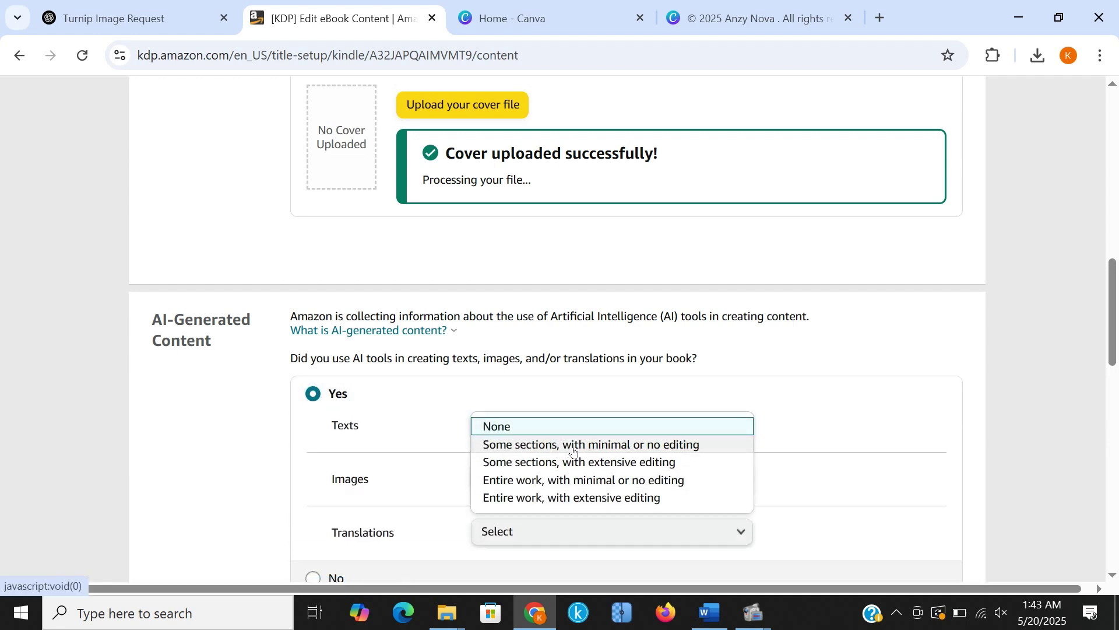
{"action": "left_click", "coordinate": [538, 463]}
{"action": "left_click", "coordinate": [535, 483]}
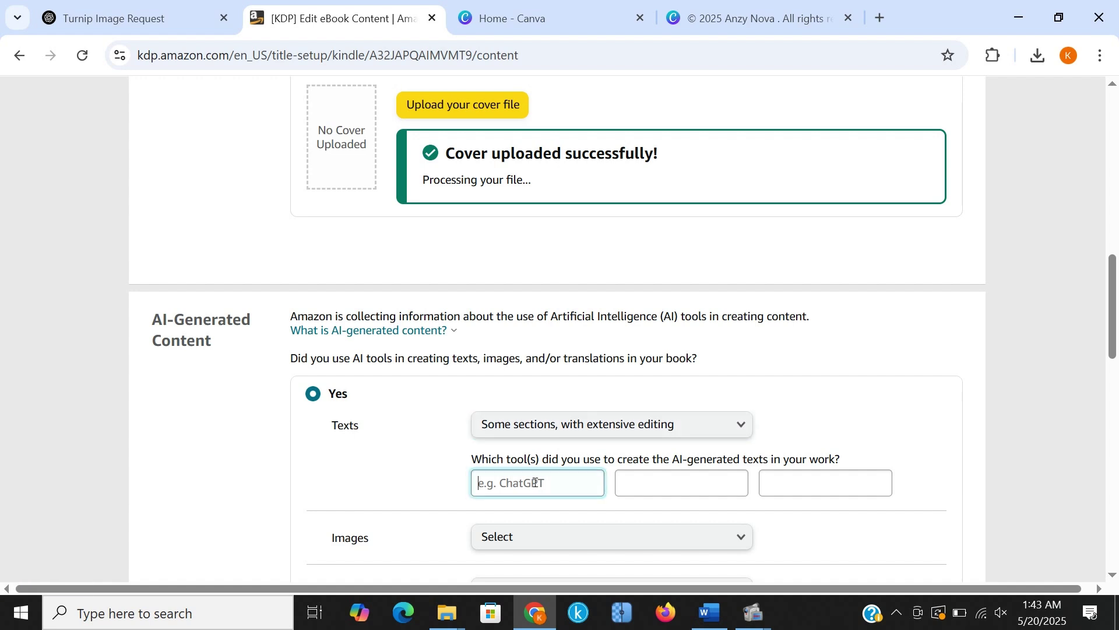
{"action": "type", "text": "Cha"}
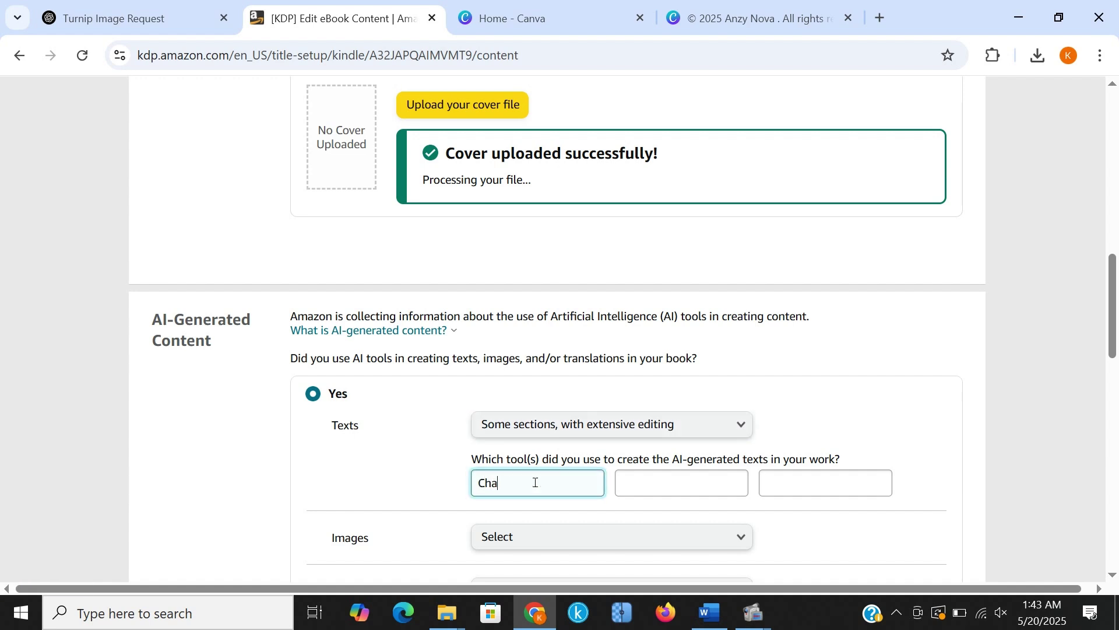
{"action": "type", "text": "tGpt"}
Declare the images as "One or a few AI-generated images, with extensive editing" and enter Leonardo as the image tool
{"action": "scroll", "coordinate": [549, 457], "scroll_direction": "down", "scroll_amount": 3}
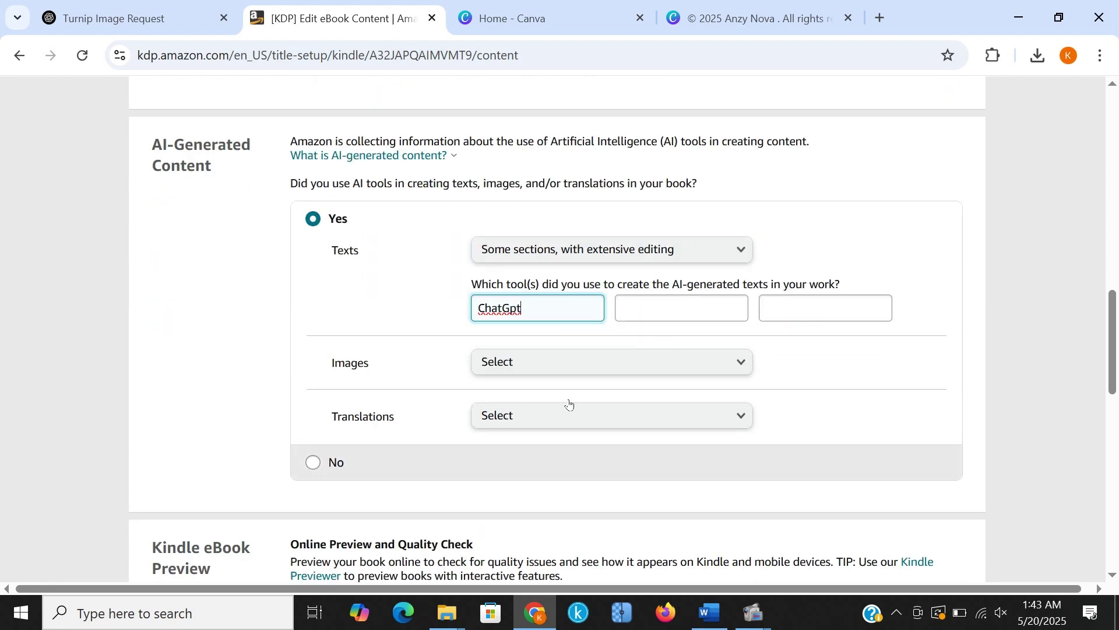
{"action": "left_click", "coordinate": [631, 371]}
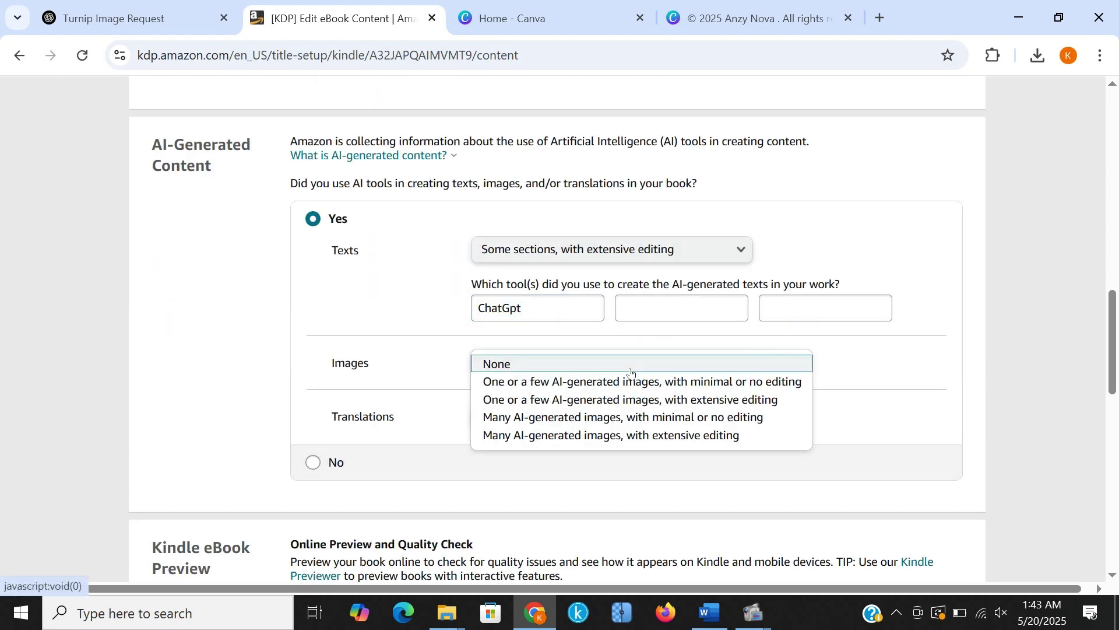
{"action": "left_click", "coordinate": [596, 402]}
{"action": "left_click", "coordinate": [547, 417]}
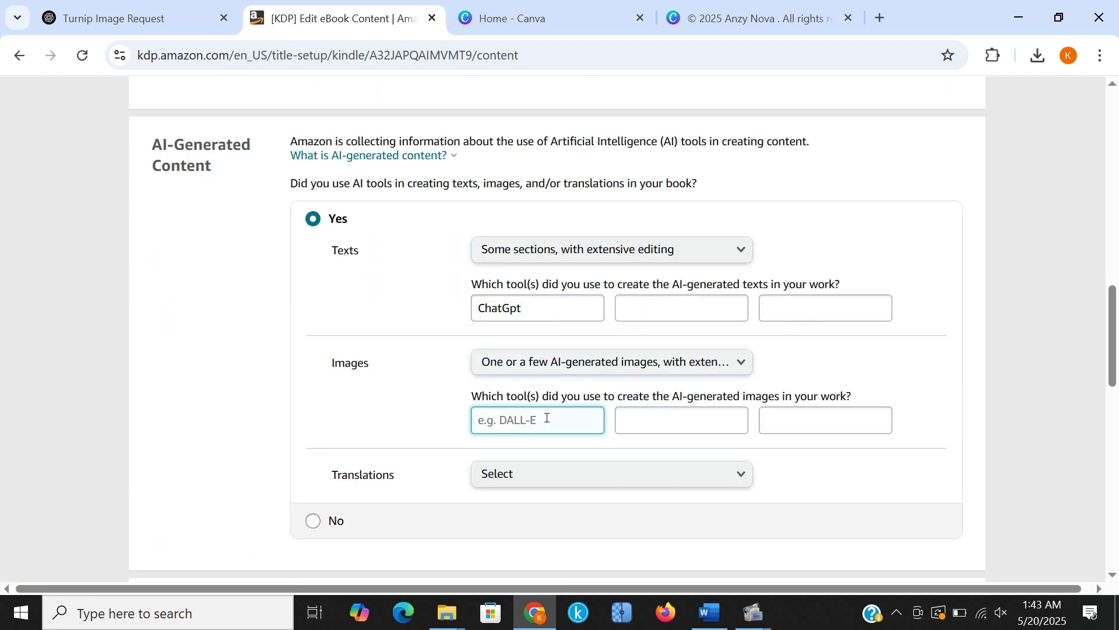
{"action": "type", "text": "Leonardo ai"}
Declare the AI translations as "Some sections, with extensive editing" and enter Canva as the translation tool
{"action": "left_click", "coordinate": [537, 474]}
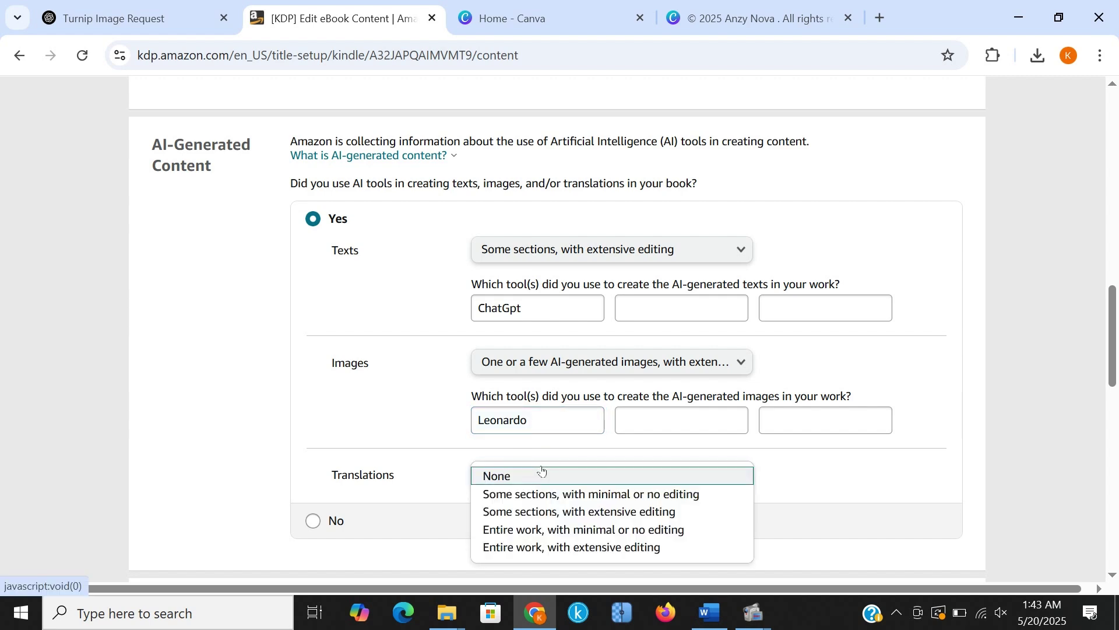
{"action": "left_click", "coordinate": [566, 513]}
{"action": "left_click", "coordinate": [537, 534]}
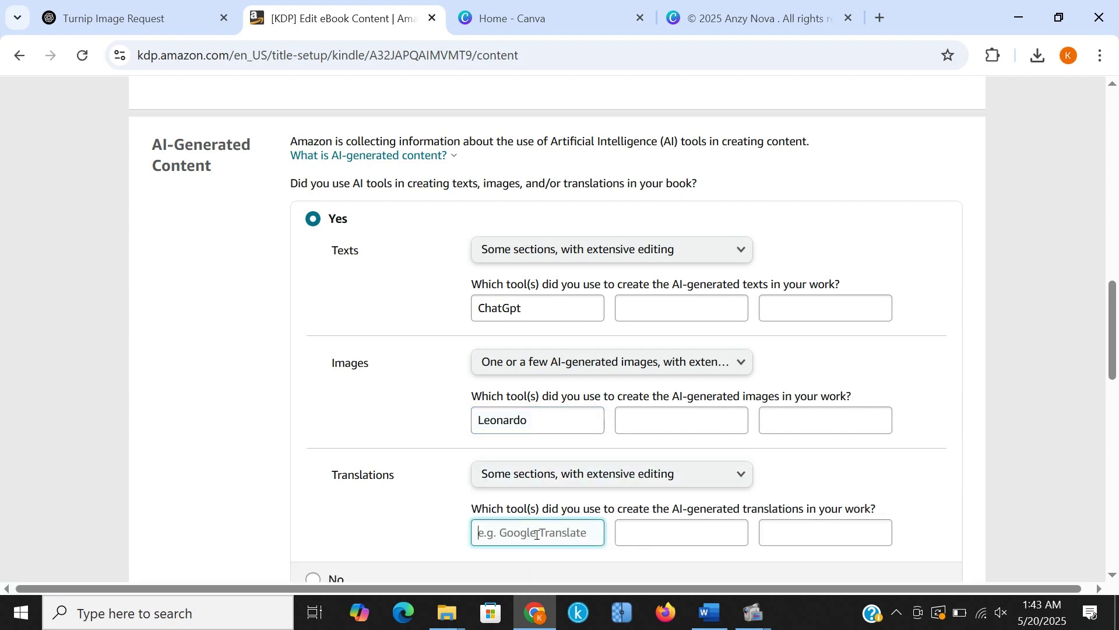
{"action": "type", "text": "Canva"}
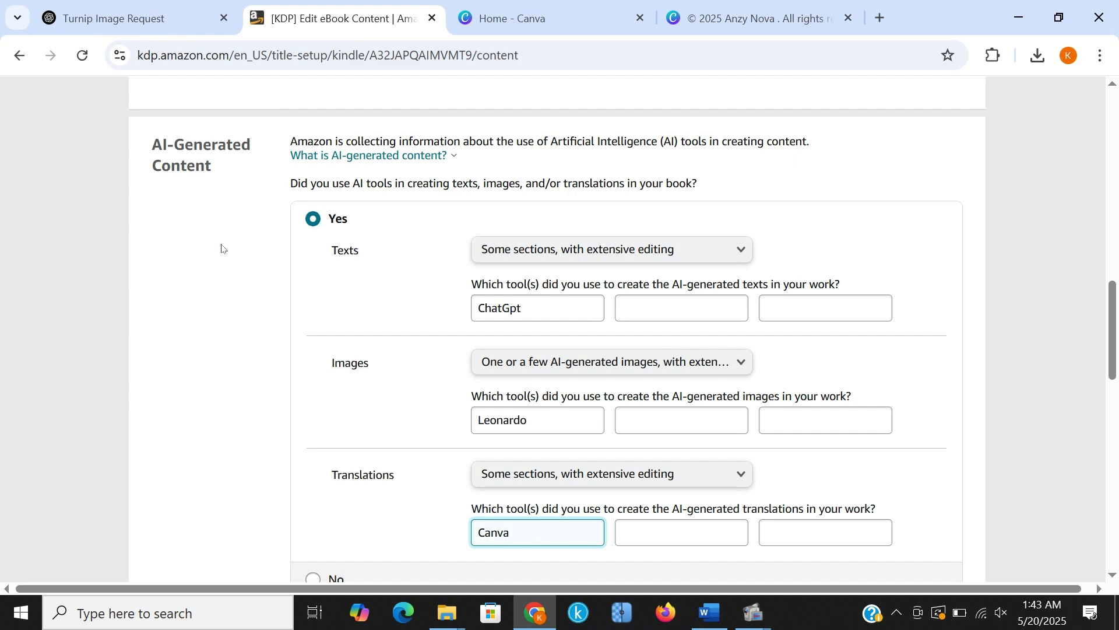
Review the Kindle eBook preview section and the optional ISBN and publisher fields of the eBook content
{"action": "scroll", "coordinate": [248, 394], "scroll_direction": "down", "scroll_amount": 3}
{"action": "scroll", "coordinate": [251, 391], "scroll_direction": "down", "scroll_amount": 4}
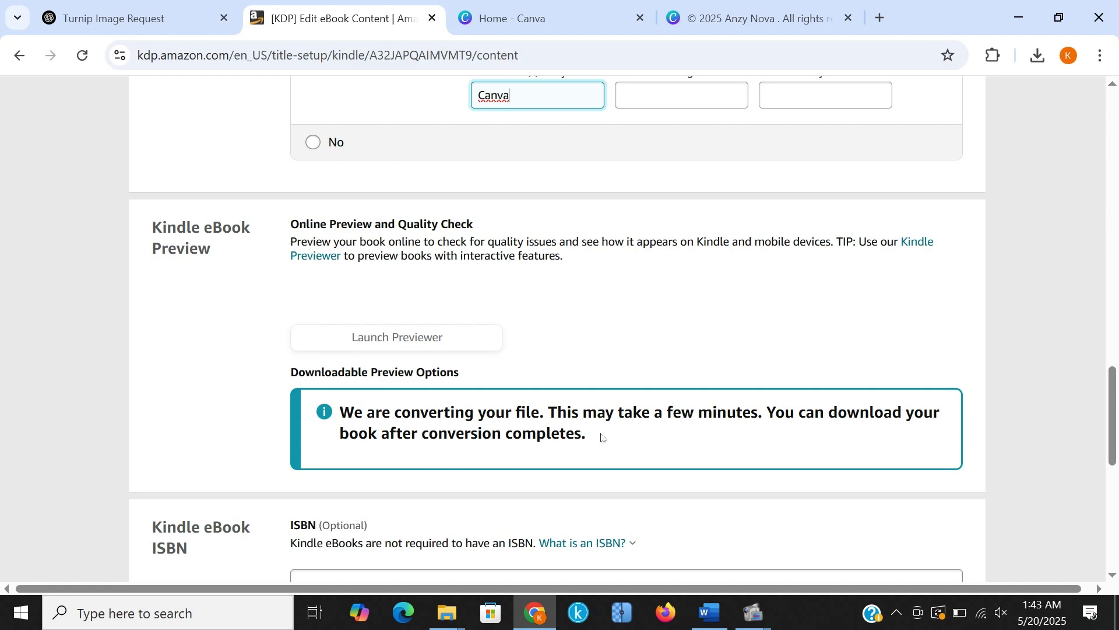
{"action": "scroll", "coordinate": [508, 394], "scroll_direction": "up", "scroll_amount": 5}
{"action": "scroll", "coordinate": [507, 398], "scroll_direction": "down", "scroll_amount": 4}
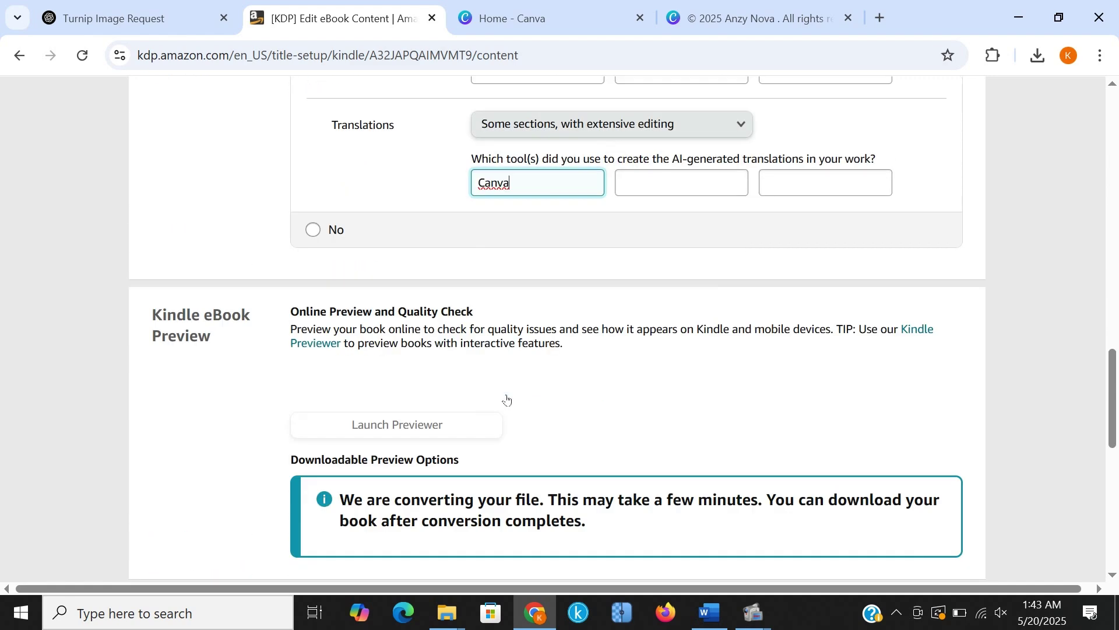
{"action": "left_click", "coordinate": [178, 375]}
{"action": "scroll", "coordinate": [492, 417], "scroll_direction": "down", "scroll_amount": 4}
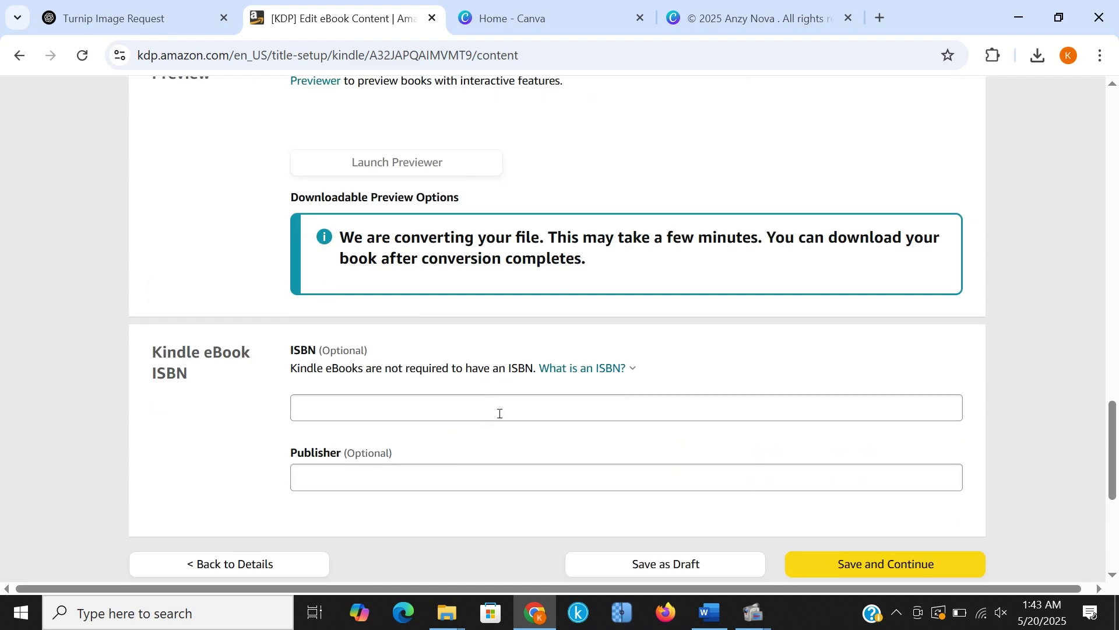
{"action": "scroll", "coordinate": [342, 200], "scroll_direction": "down", "scroll_amount": 4}
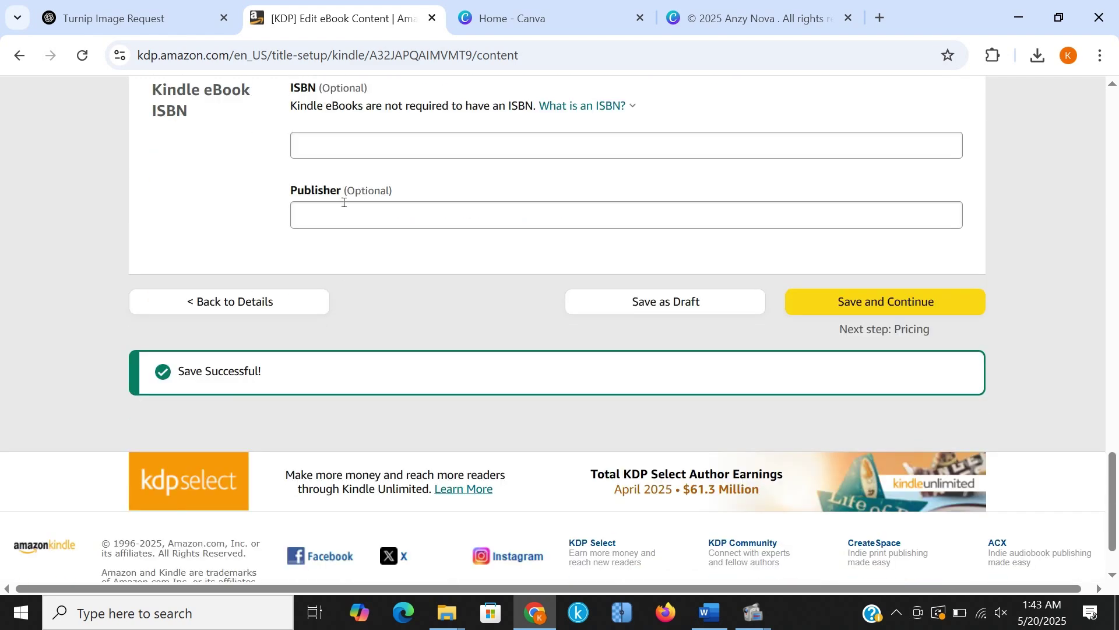
{"action": "scroll", "coordinate": [355, 304], "scroll_direction": "up", "scroll_amount": 1}
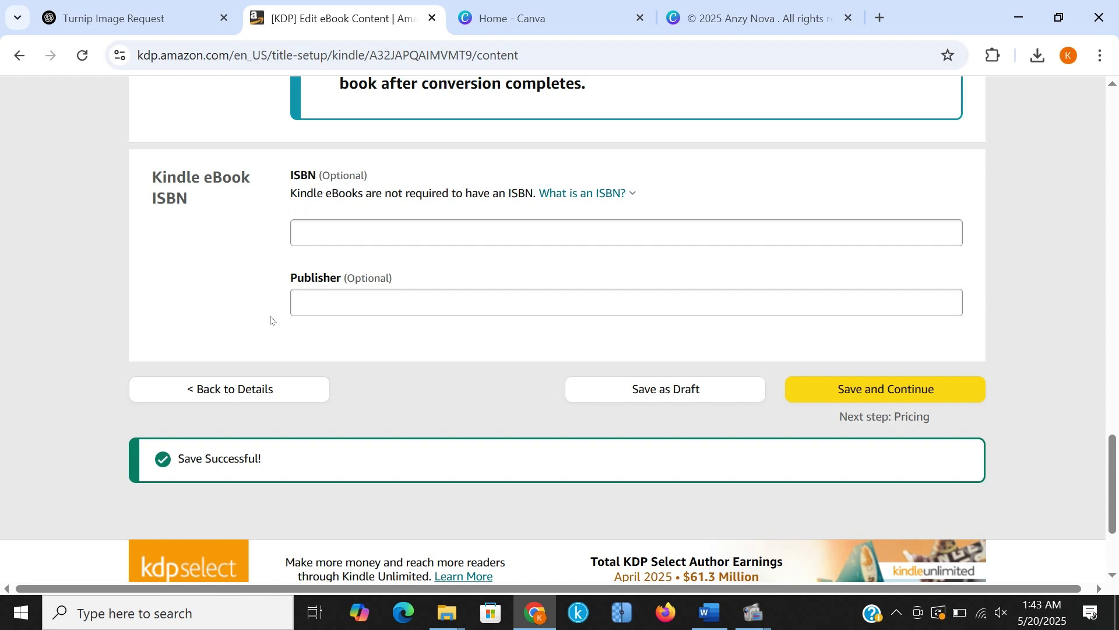
{"action": "left_click_drag", "start_coordinate": [294, 175], "coordinate": [364, 175]}
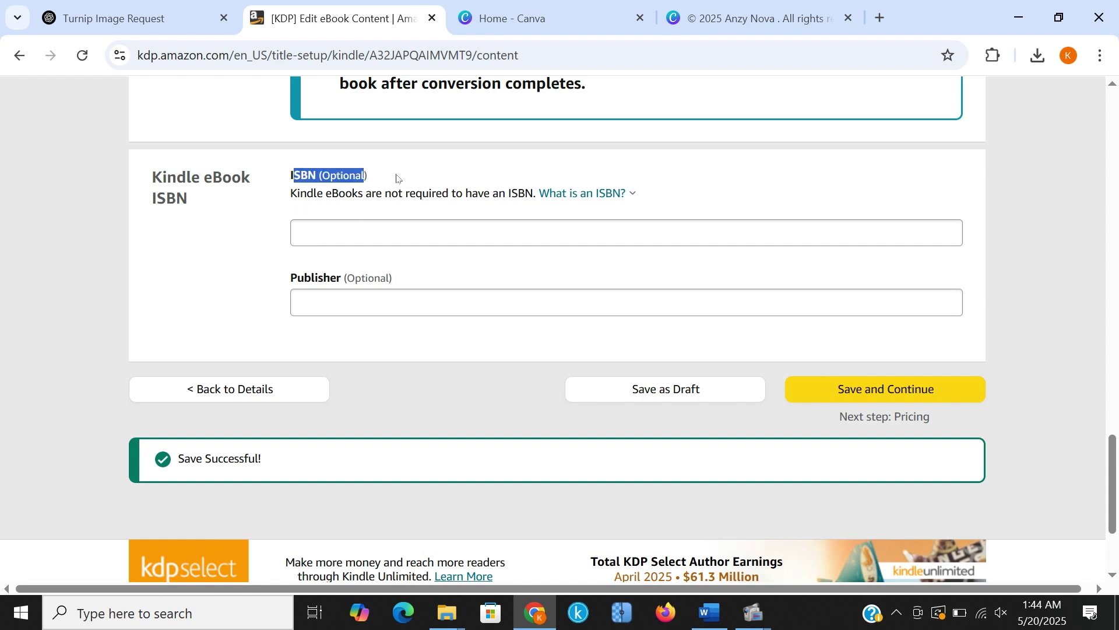
{"action": "left_click", "coordinate": [326, 170]}
{"action": "left_click_drag", "start_coordinate": [244, 179], "coordinate": [213, 179]}
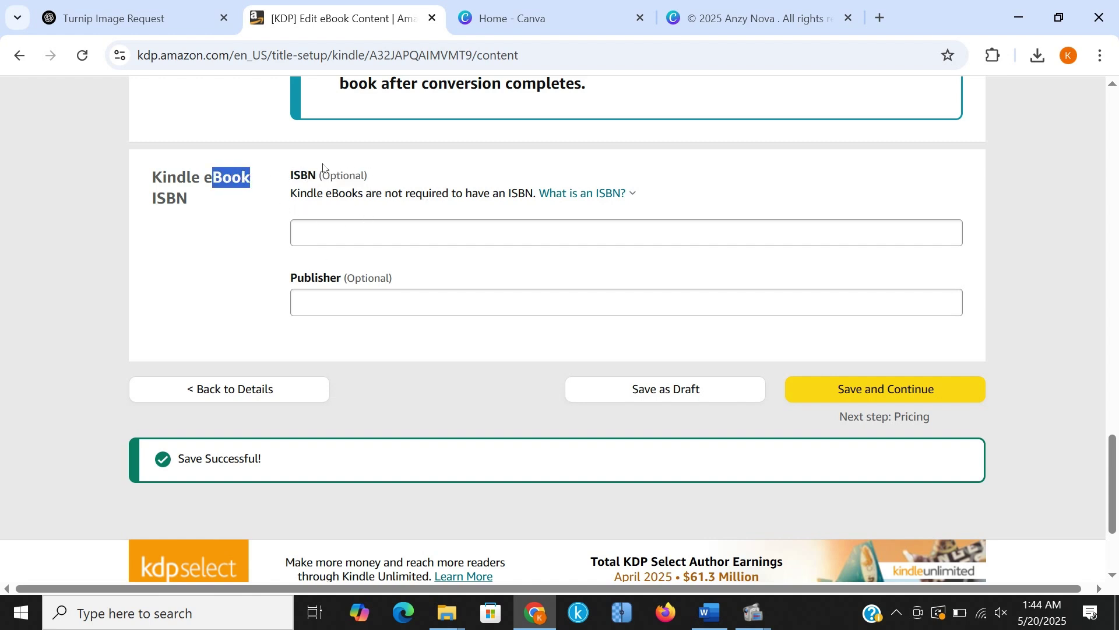
{"action": "left_click_drag", "start_coordinate": [290, 175], "coordinate": [344, 175]}
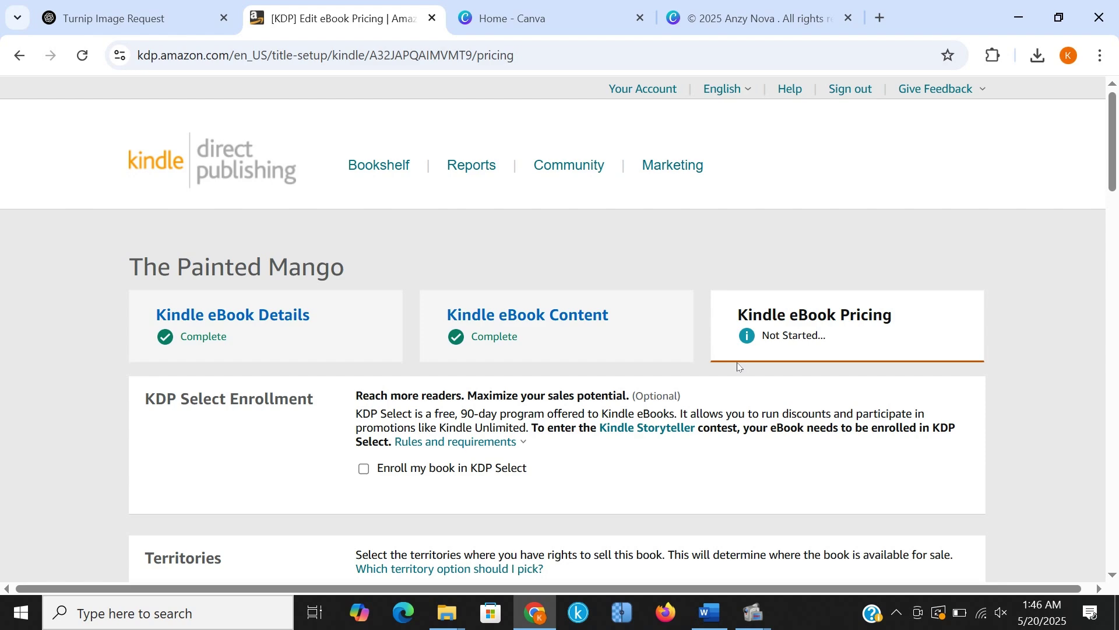
Review the KDP Select, territories and primary marketplace settings, and choose the 70% royalty plan
{"action": "scroll", "coordinate": [681, 463], "scroll_direction": "down", "scroll_amount": 6}
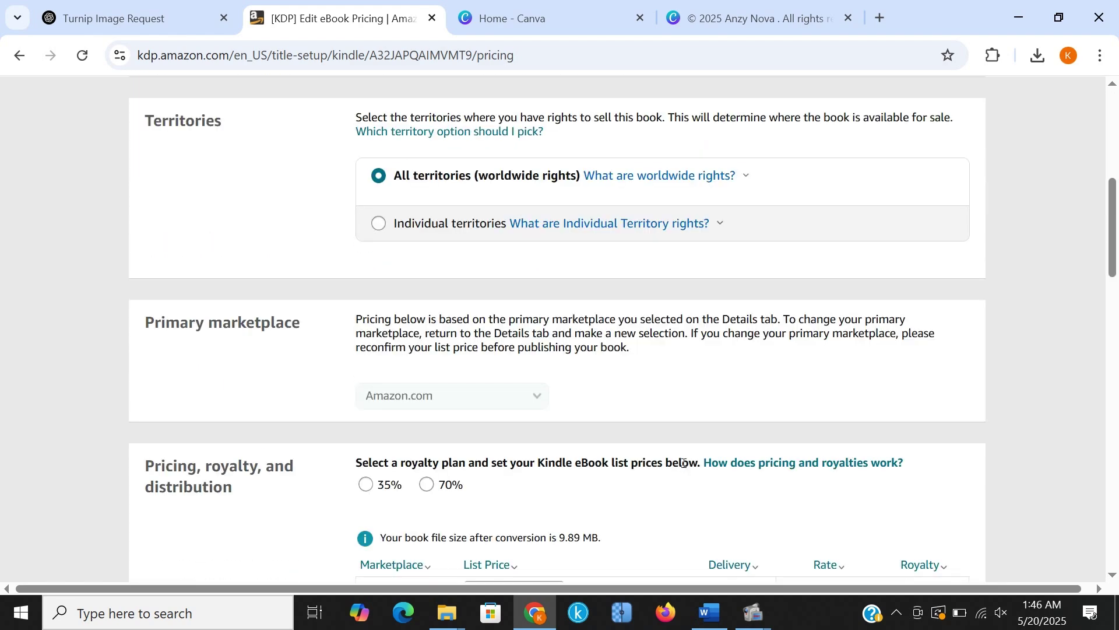
{"action": "scroll", "coordinate": [683, 462], "scroll_direction": "up", "scroll_amount": 6}
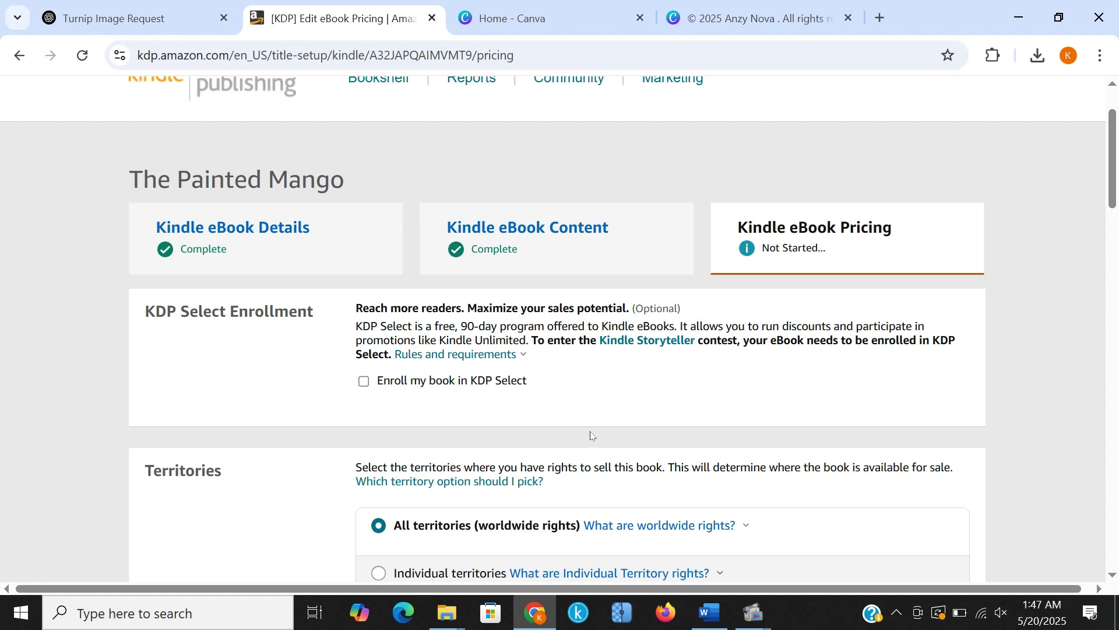
{"action": "scroll", "coordinate": [592, 467], "scroll_direction": "down", "scroll_amount": 3}
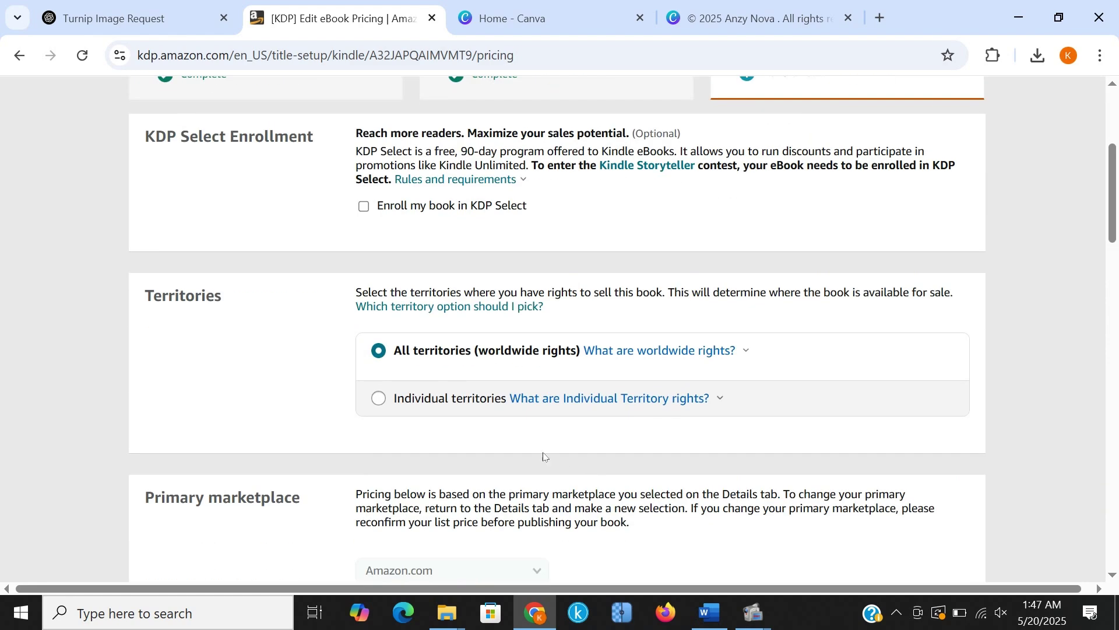
{"action": "scroll", "coordinate": [449, 450], "scroll_direction": "down", "scroll_amount": 4}
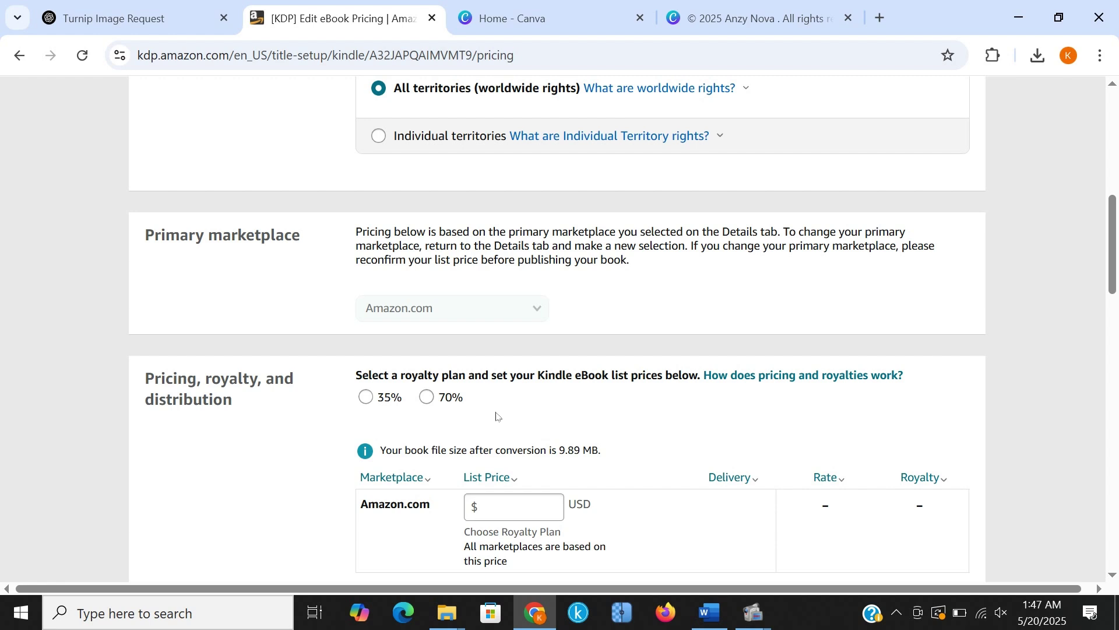
{"action": "scroll", "coordinate": [496, 415], "scroll_direction": "down", "scroll_amount": 1}
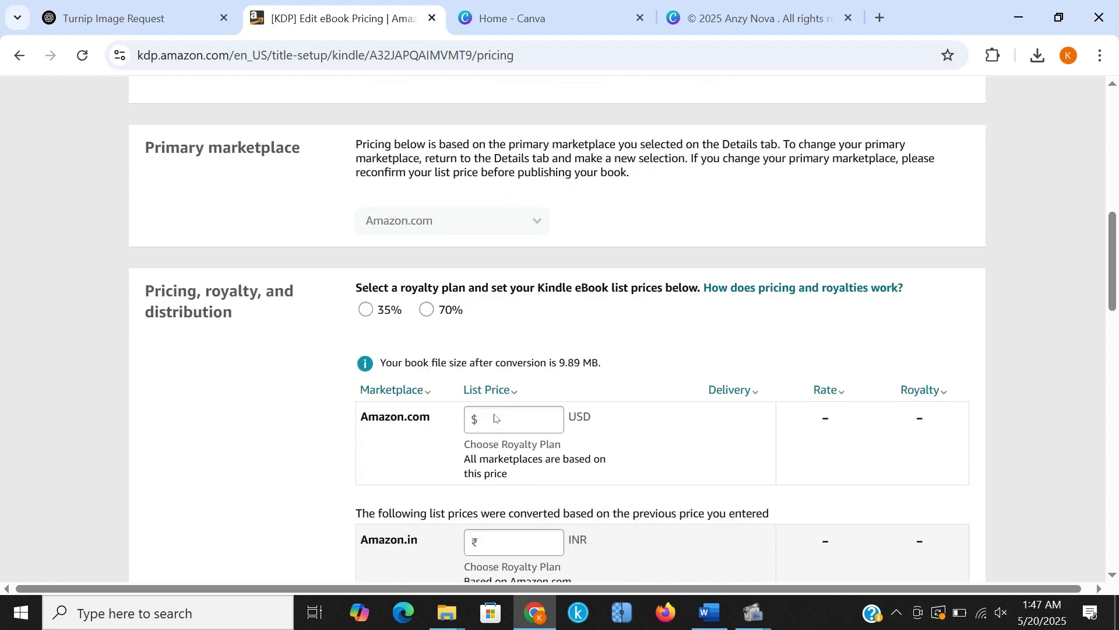
{"action": "left_click", "coordinate": [445, 311]}
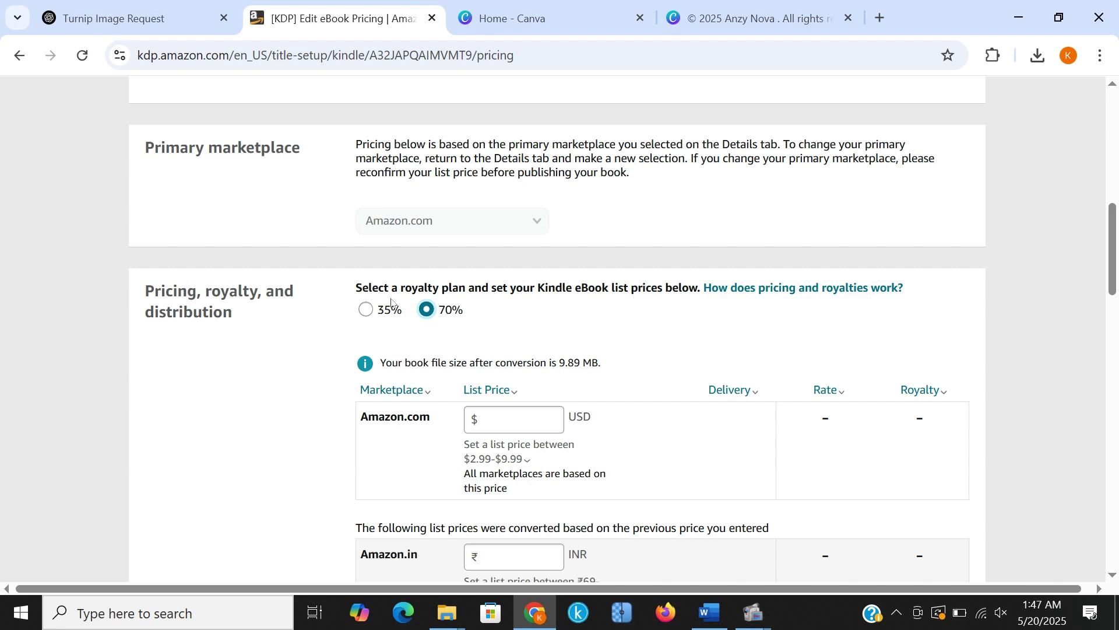
{"action": "left_click_drag", "start_coordinate": [183, 295], "coordinate": [469, 316]}
{"action": "left_click", "coordinate": [507, 321]}
Set the Amazon.com list price to 2.99 USD
{"action": "scroll", "coordinate": [569, 364], "scroll_direction": "down", "scroll_amount": 1}
{"action": "left_click", "coordinate": [501, 330]}
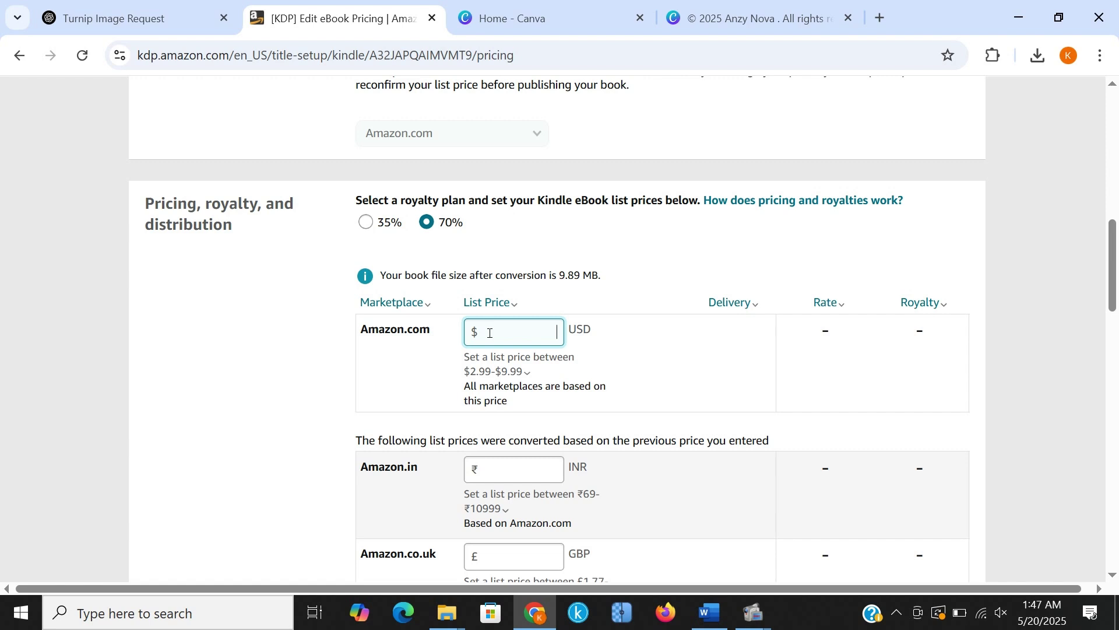
{"action": "type", "text": "2."}
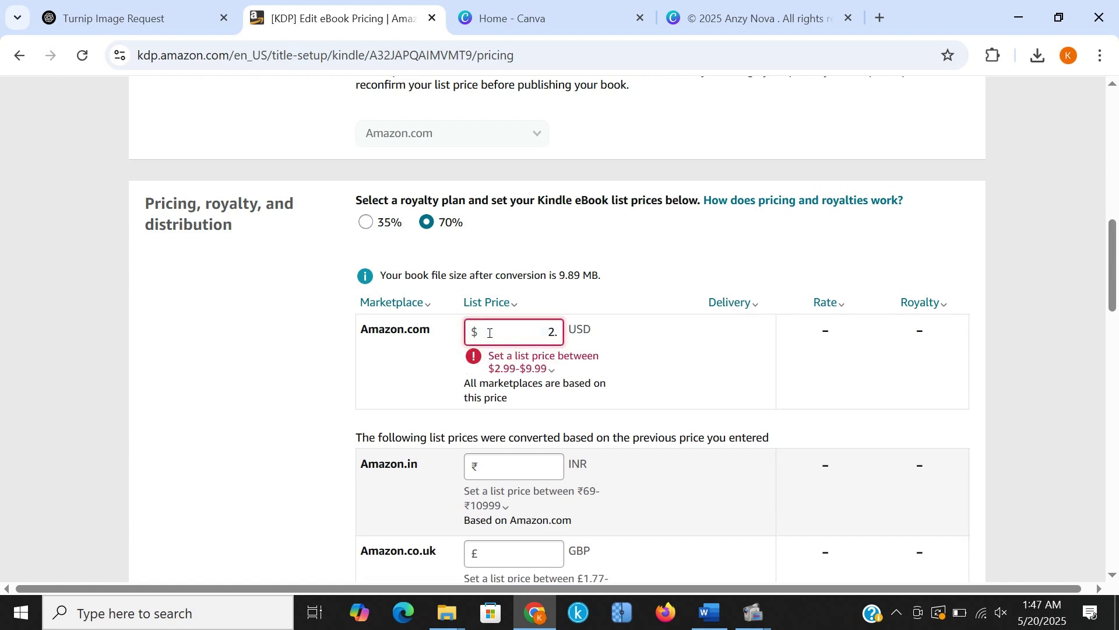
{"action": "type", "text": "00"}
{"action": "key", "text": "BackSpace"}
{"action": "key", "text": "BackSpace"}
{"action": "type", "text": ".99"}
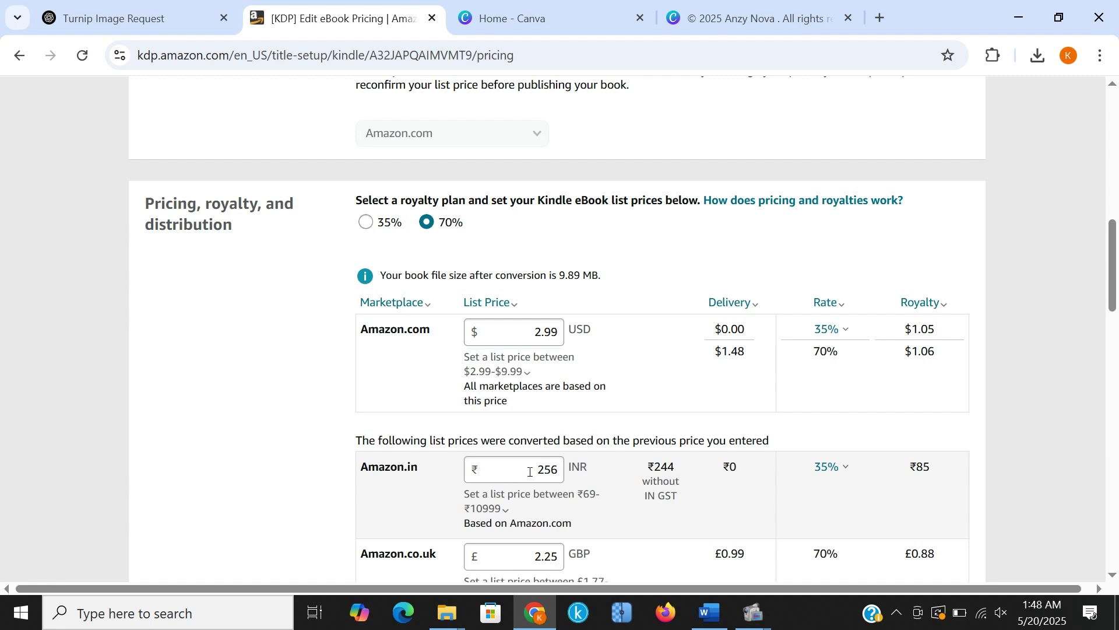
Set the Amazon.in list price to 99 INR instead of the price converted from Amazon.com
{"action": "left_click_drag", "start_coordinate": [534, 470], "coordinate": [564, 471]}
{"action": "left_click", "coordinate": [619, 482]}
{"action": "scroll", "coordinate": [466, 474], "scroll_direction": "down", "scroll_amount": 2}
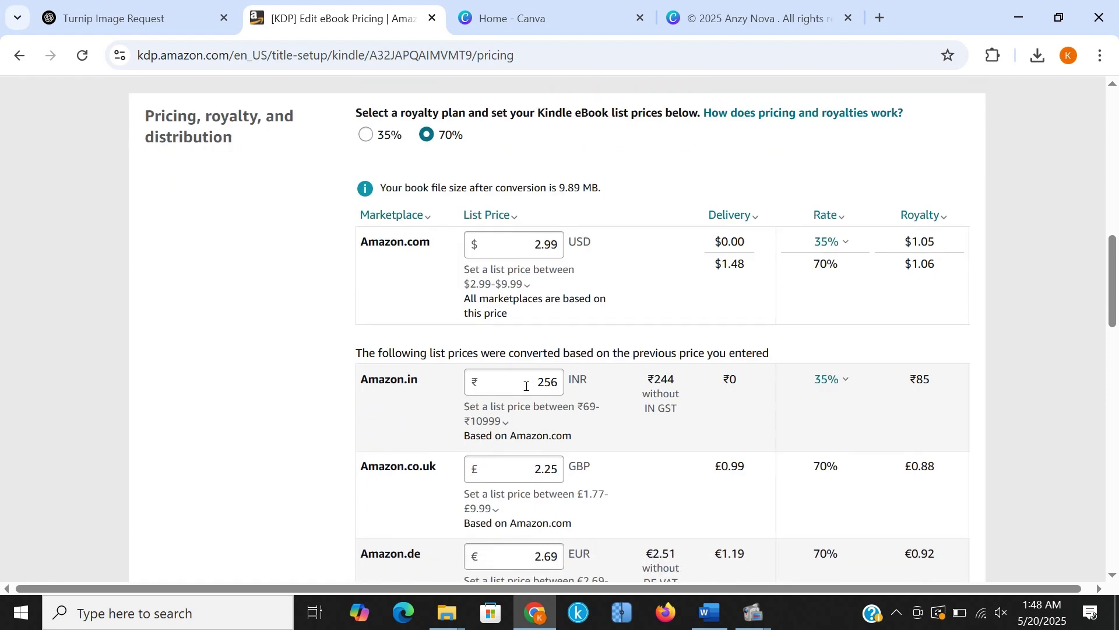
{"action": "left_click", "coordinate": [558, 386]}
{"action": "key", "text": "BackSpace"}
{"action": "key", "text": "BackSpace"}
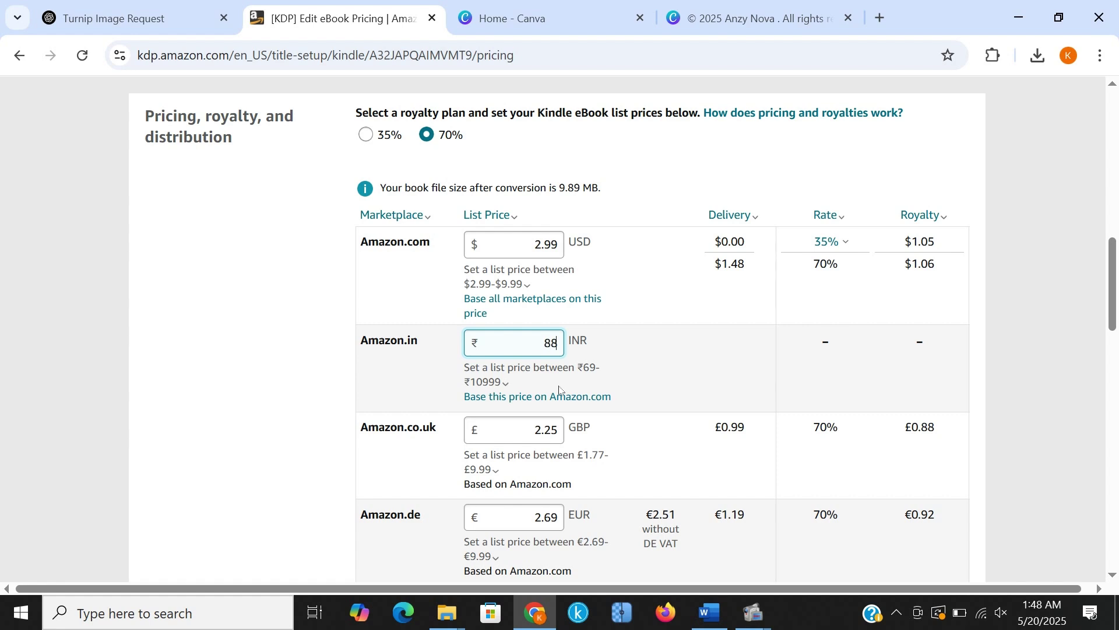
{"action": "type", "text": "99"}
{"action": "left_click", "coordinate": [211, 321]}
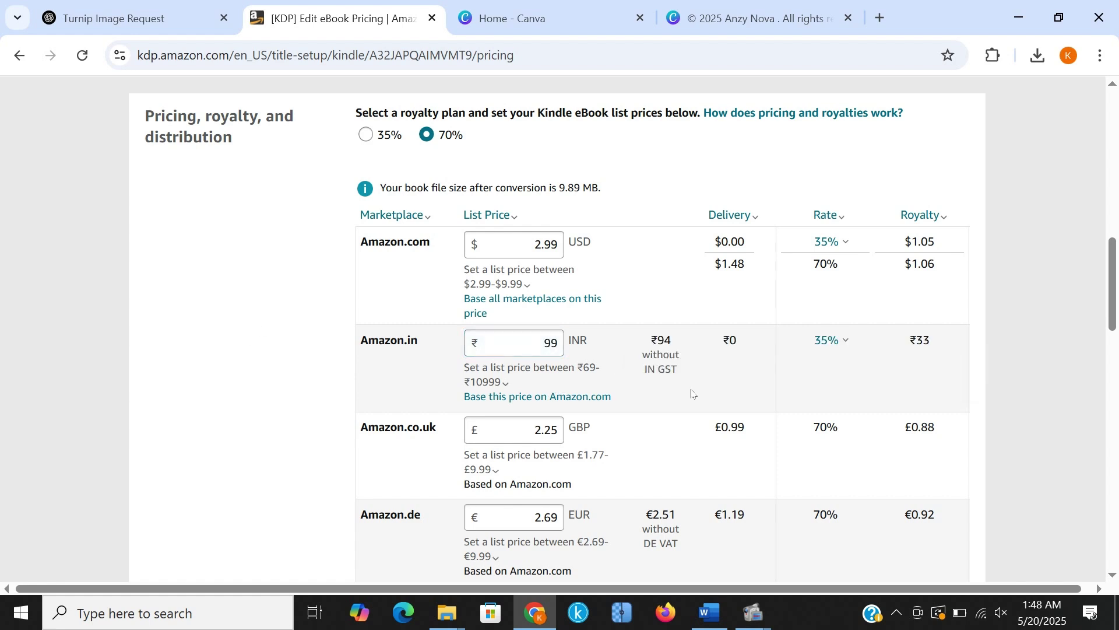
{"action": "left_click_drag", "start_coordinate": [547, 346], "coordinate": [555, 346]}
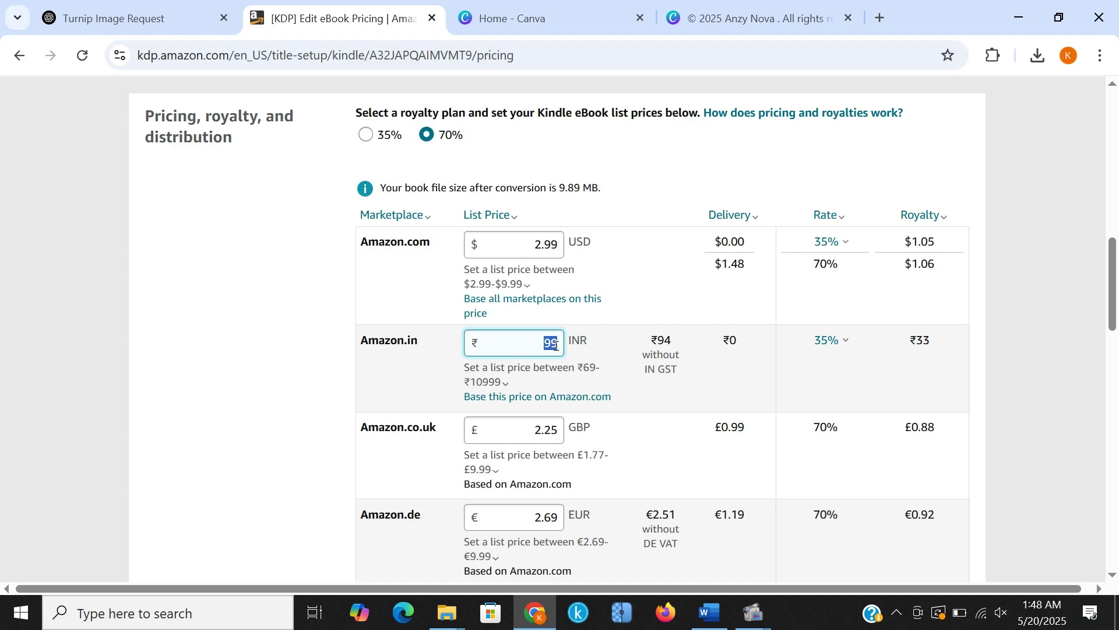
{"action": "left_click", "coordinate": [318, 343]}
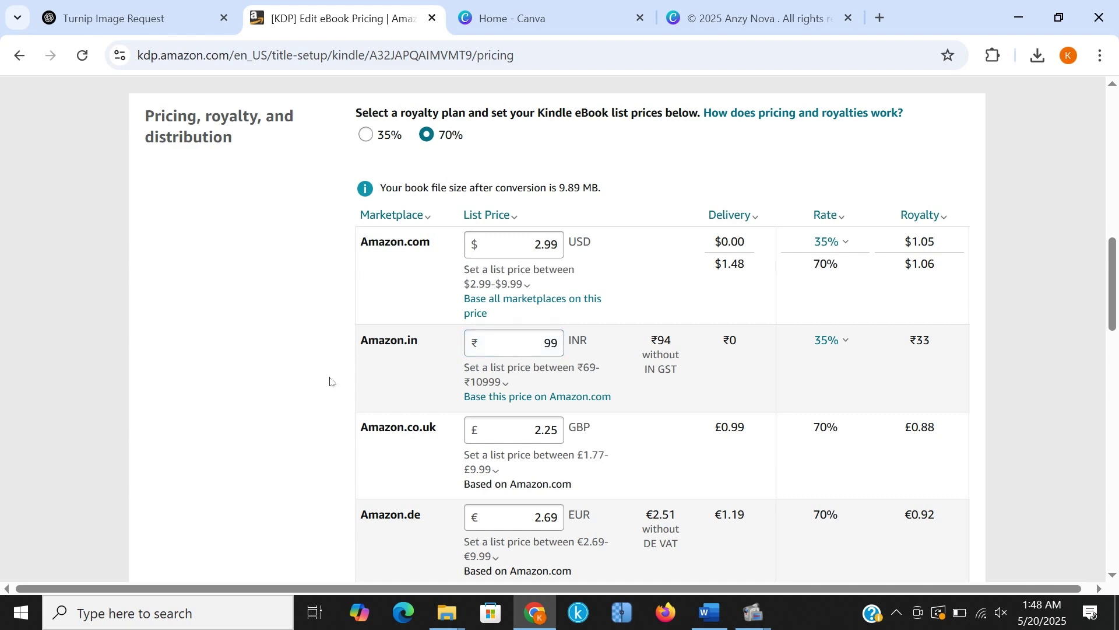
Look through the remaining marketplace prices and the terms, and submit the Kindle eBook for publication
{"action": "scroll", "coordinate": [330, 382], "scroll_direction": "down", "scroll_amount": 15}
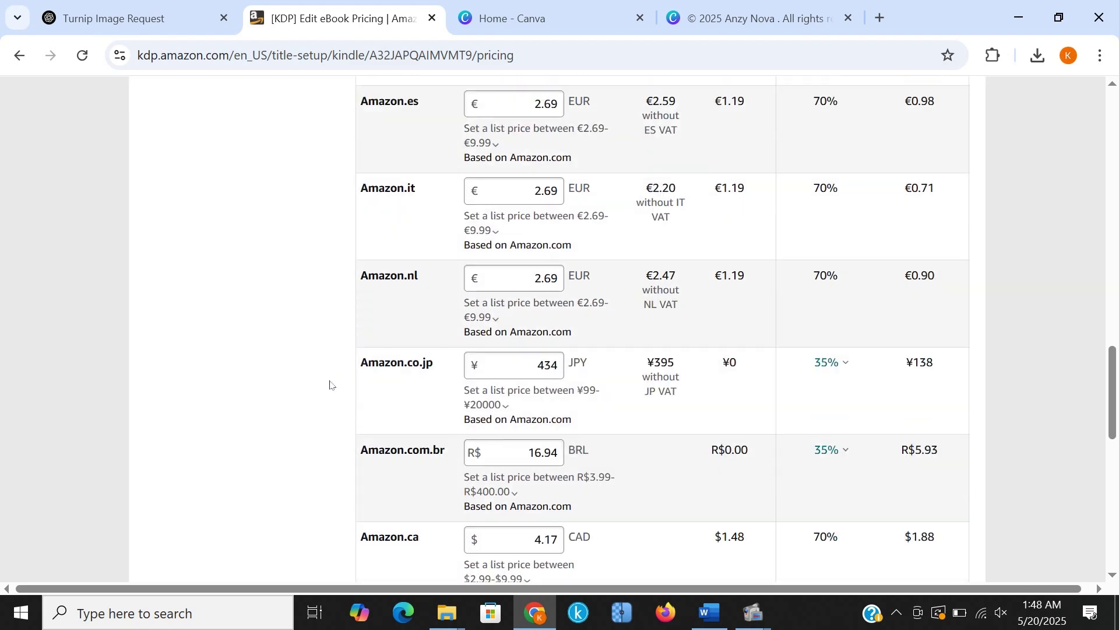
{"action": "scroll", "coordinate": [330, 385], "scroll_direction": "down", "scroll_amount": 3}
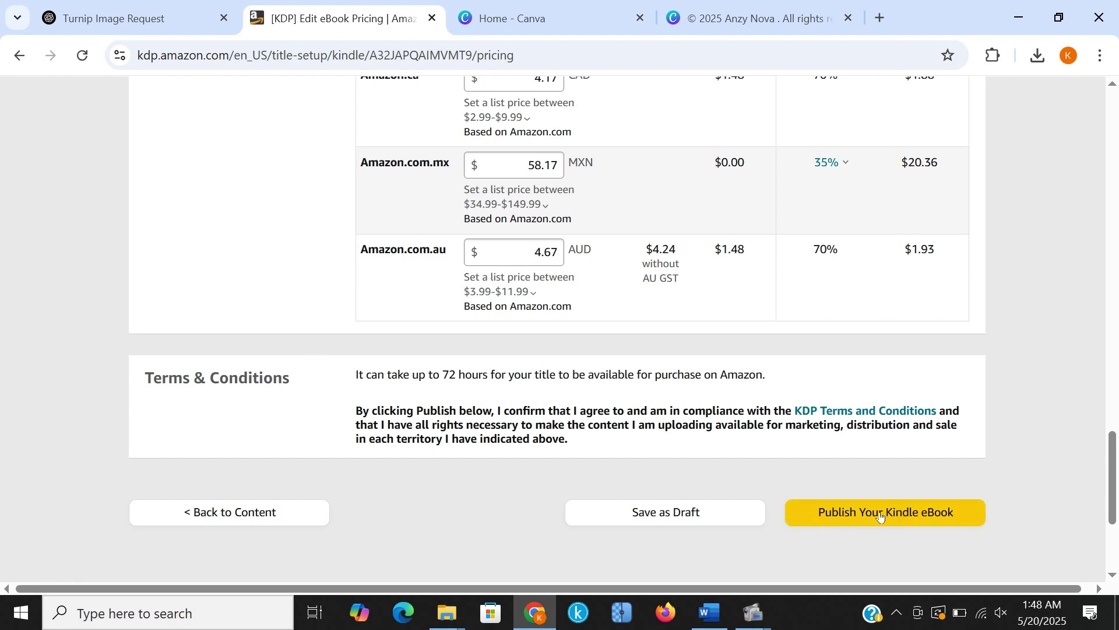
{"action": "left_click", "coordinate": [903, 513]}
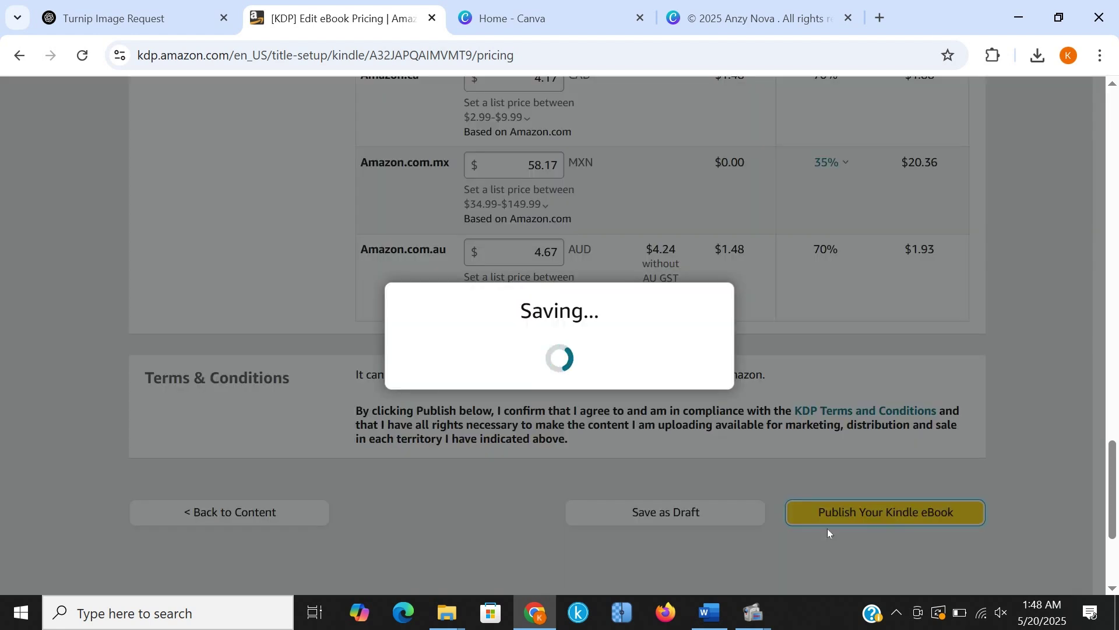